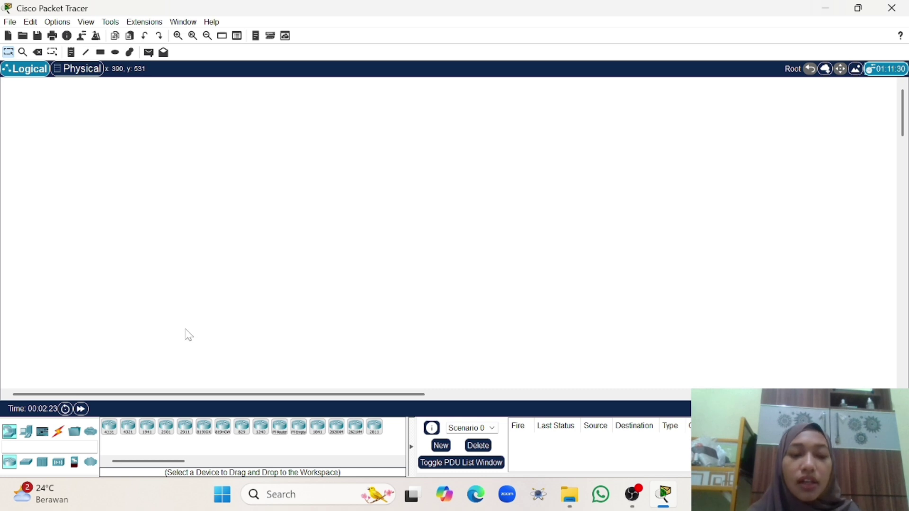
Place a 2901 router and a 2911 router side by side in the middle of the workspace and align them.
click(167, 435)
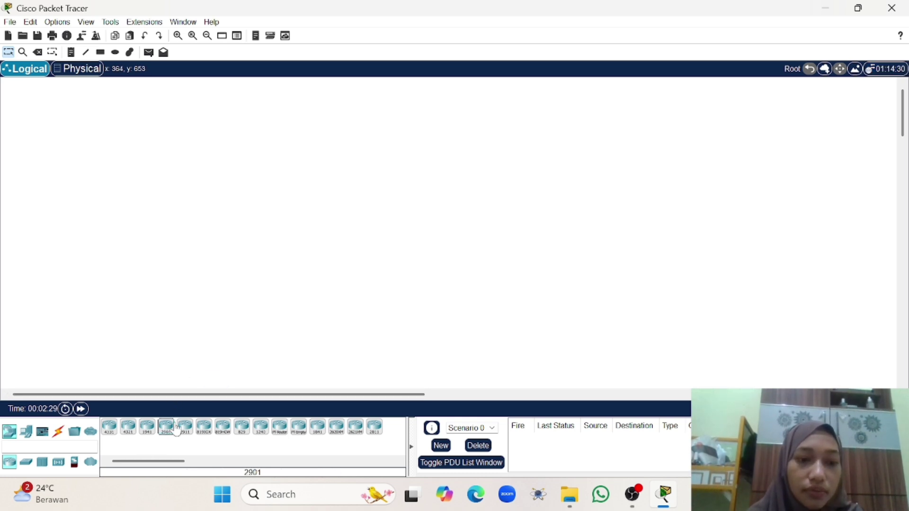
click(370, 244)
click(190, 431)
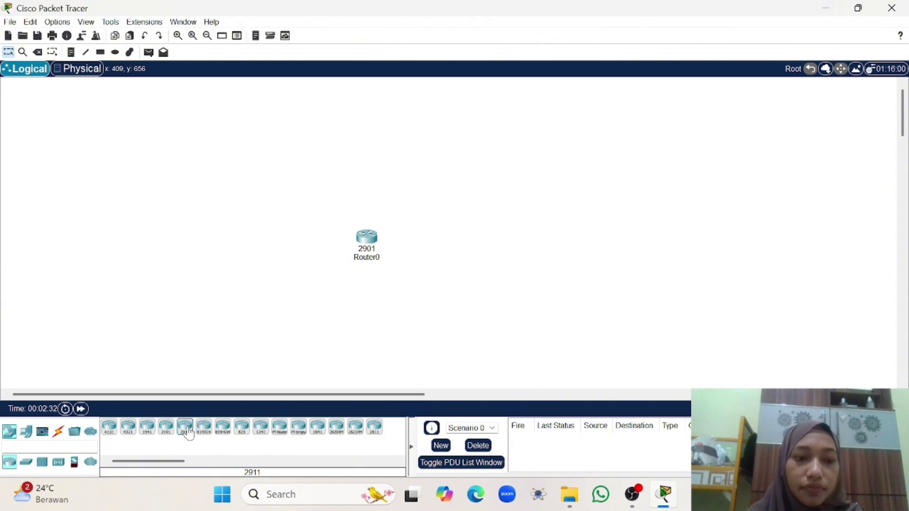
click(470, 241)
drag(374, 245, 381, 223)
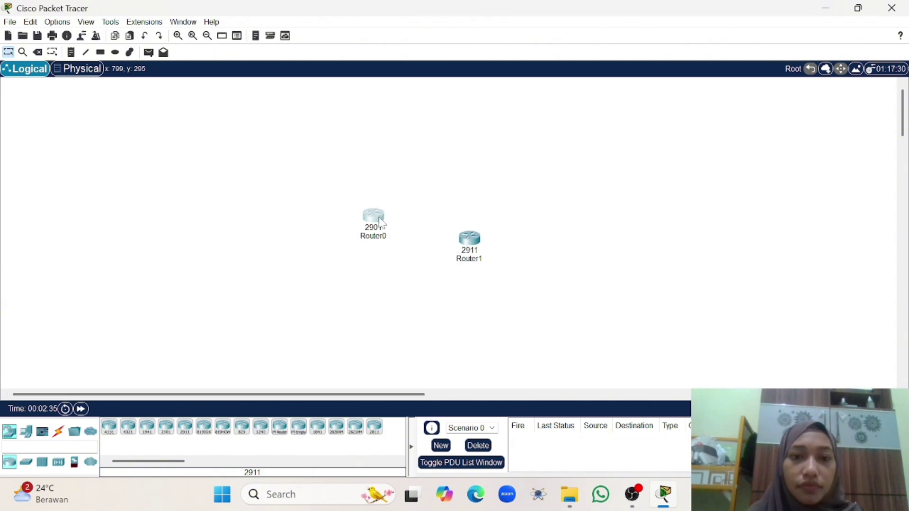
drag(476, 244, 470, 218)
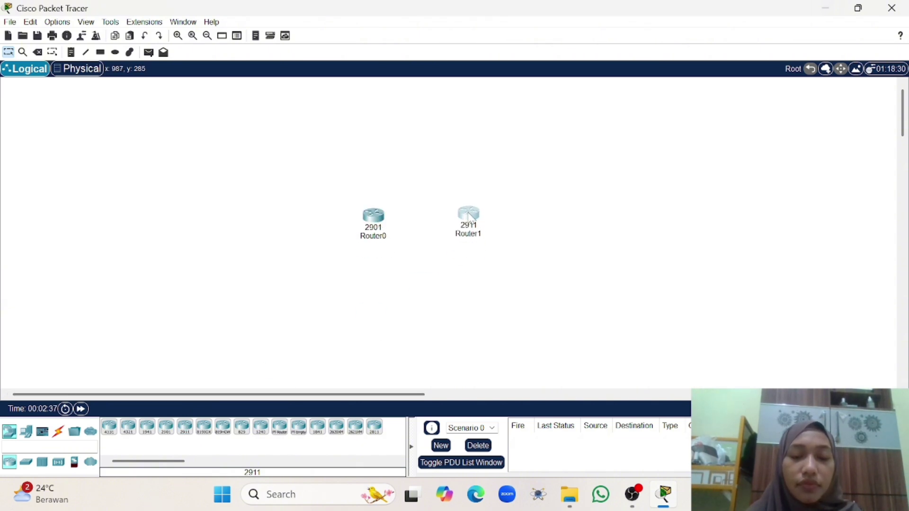
click(433, 266)
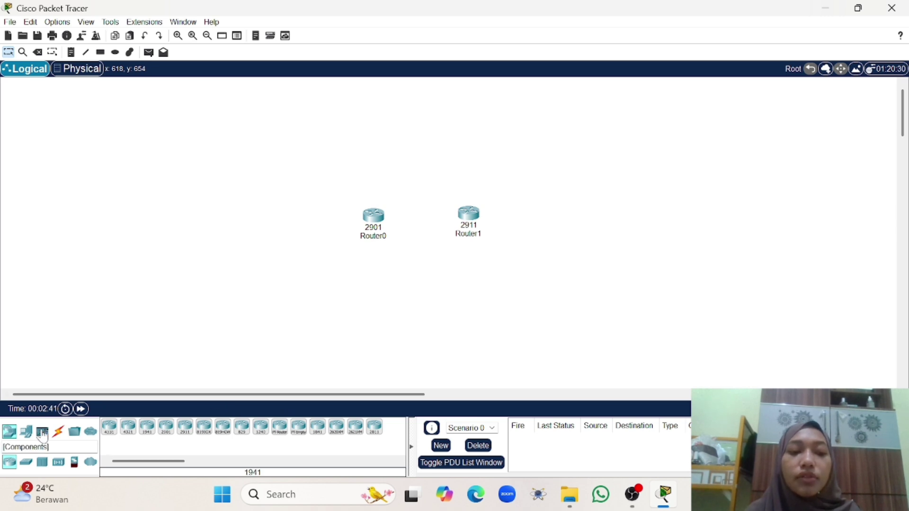
Add a 2960 switch on the outer side of each router and move the two routers farther apart.
click(26, 462)
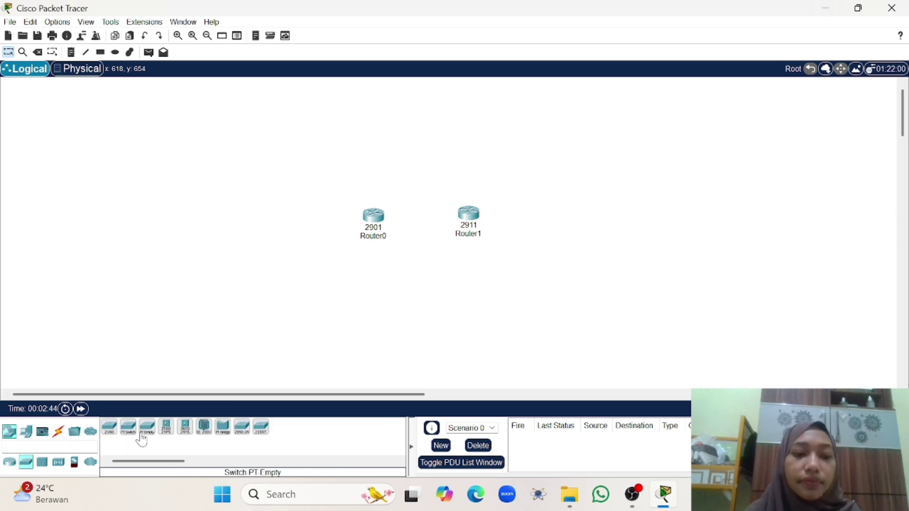
drag(110, 434, 260, 233)
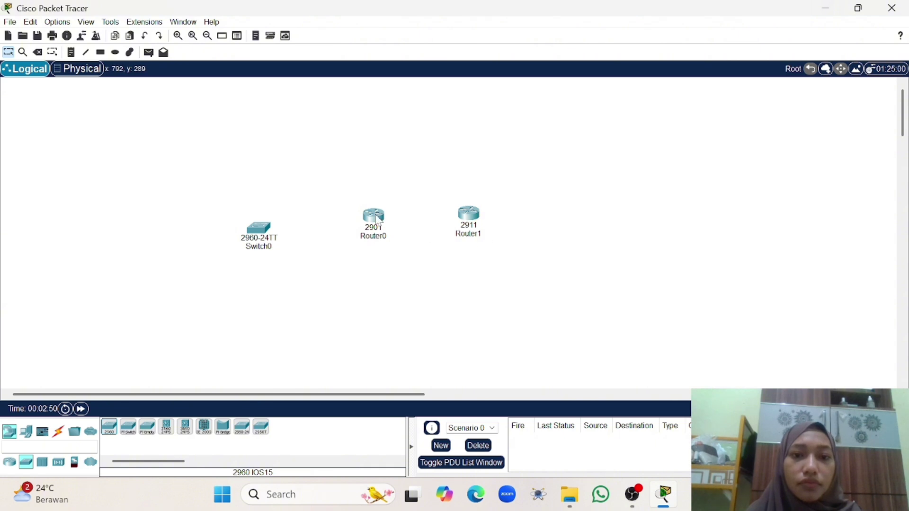
drag(374, 217, 383, 224)
drag(469, 216, 532, 221)
drag(110, 429, 655, 237)
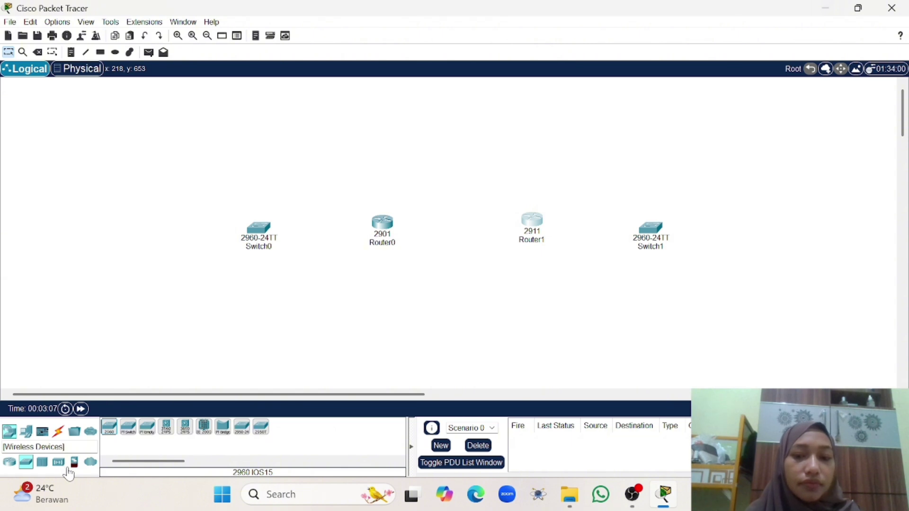
Place one Server-PT above Switch0 and another above Switch1.
click(27, 432)
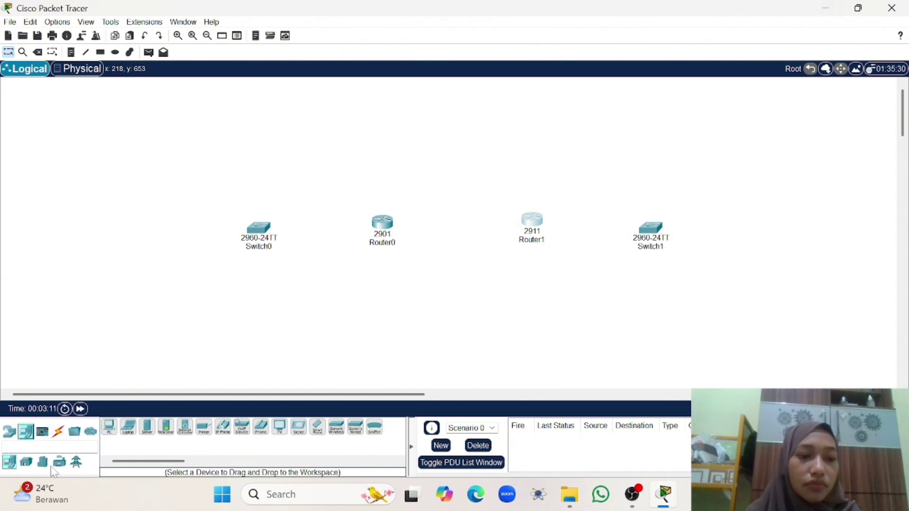
click(10, 432)
click(74, 462)
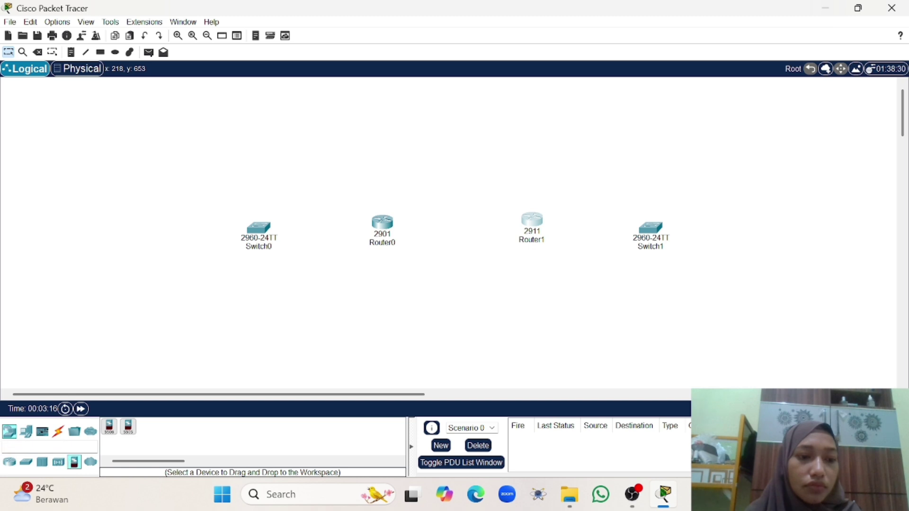
click(27, 432)
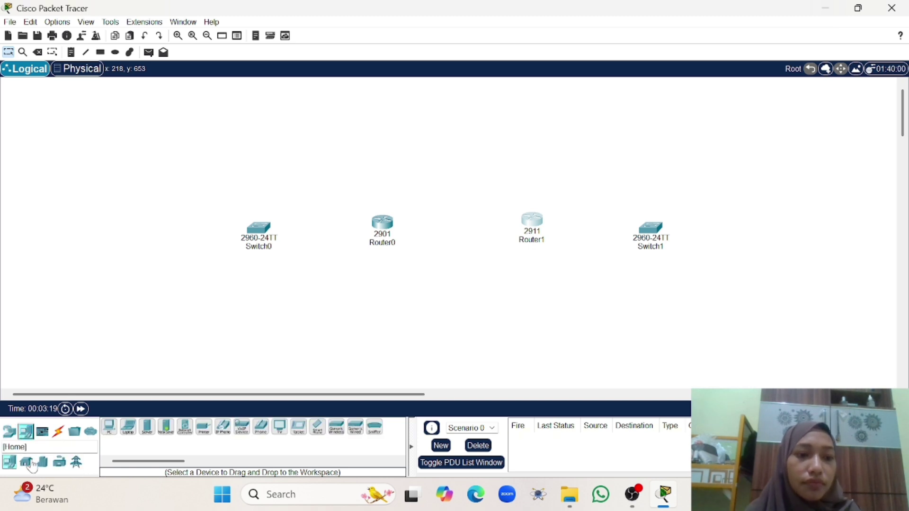
drag(148, 432, 256, 257)
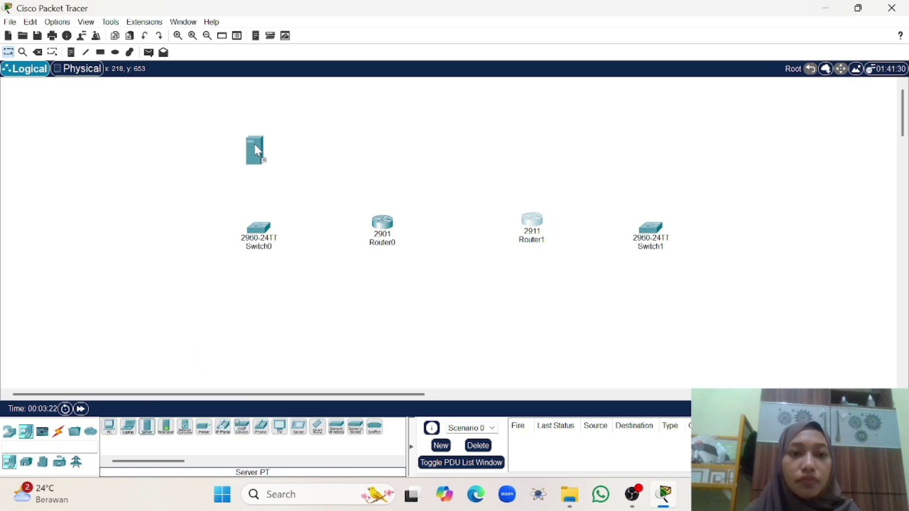
drag(147, 427, 650, 138)
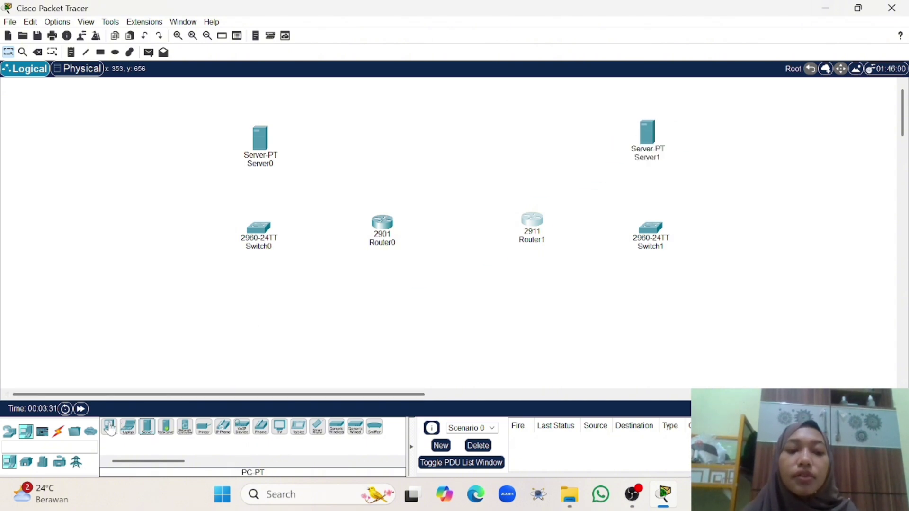
Place five PCs in an arc around the outer side of Switch0, from beside Server0 down to below the switch.
drag(109, 427, 173, 171)
drag(109, 435, 112, 224)
drag(107, 429, 260, 371)
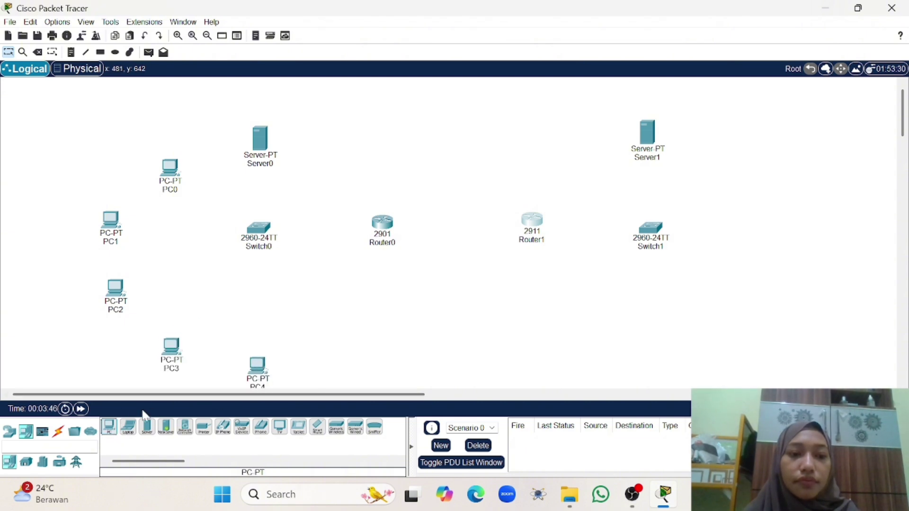
Place five more PCs in an arc around the outer side of Switch1, from beside Server1 down to below the switch.
drag(114, 430, 771, 161)
drag(108, 427, 814, 236)
drag(109, 428, 805, 326)
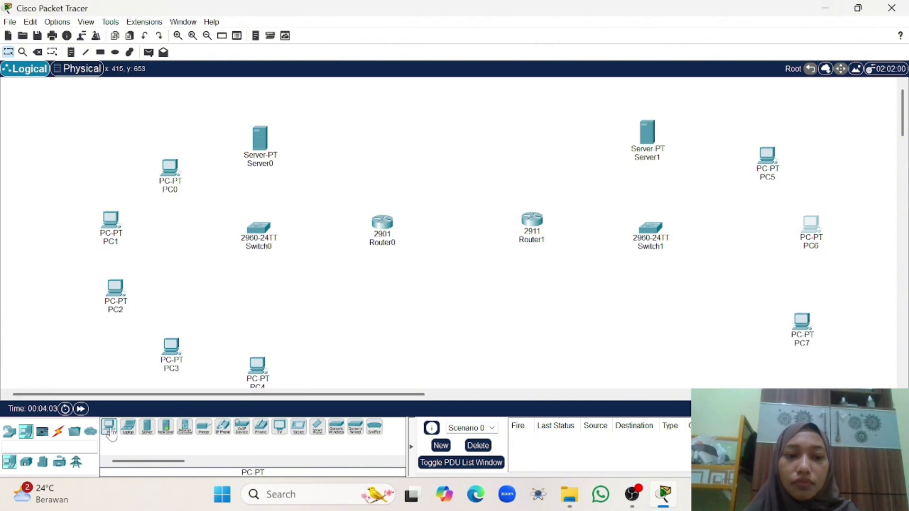
drag(112, 435, 732, 370)
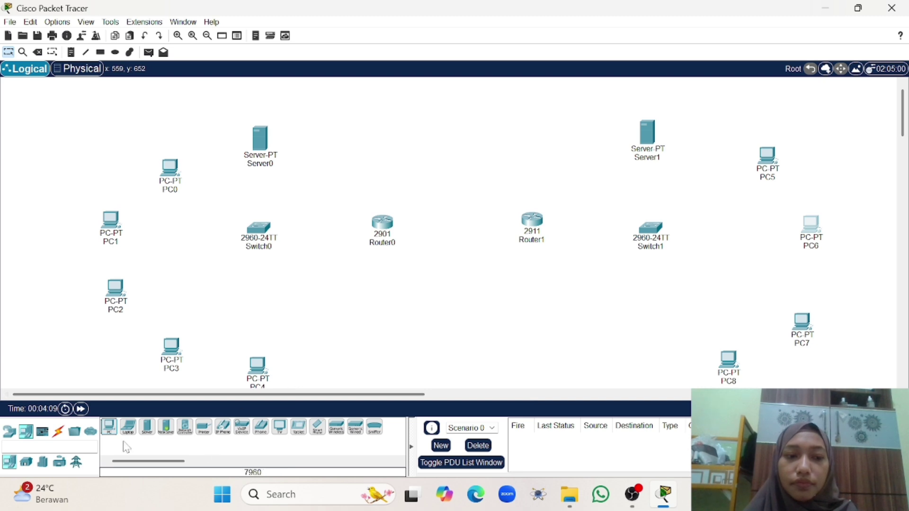
drag(109, 428, 649, 371)
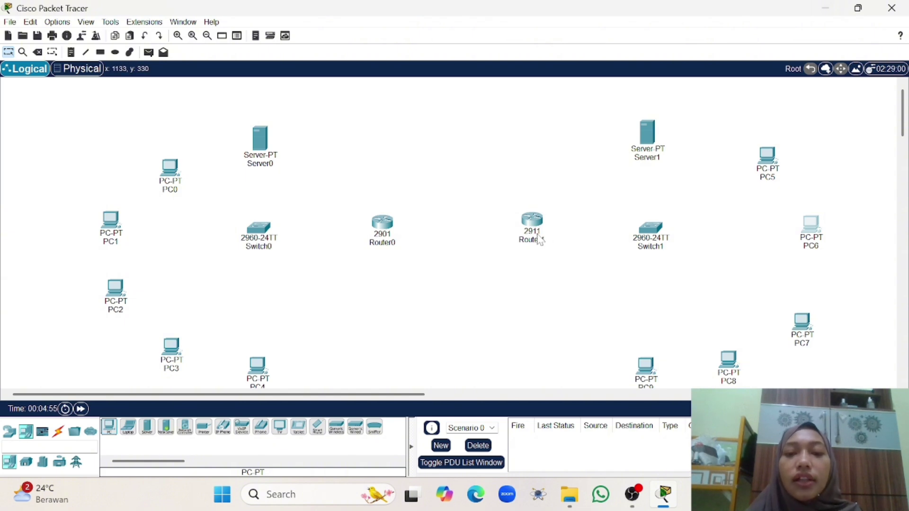
Connect GigabitEthernet0/0 of Router0 to GigabitEthernet0/0 of Router1 with a copper cross-over cable.
mouse_move(540, 240)
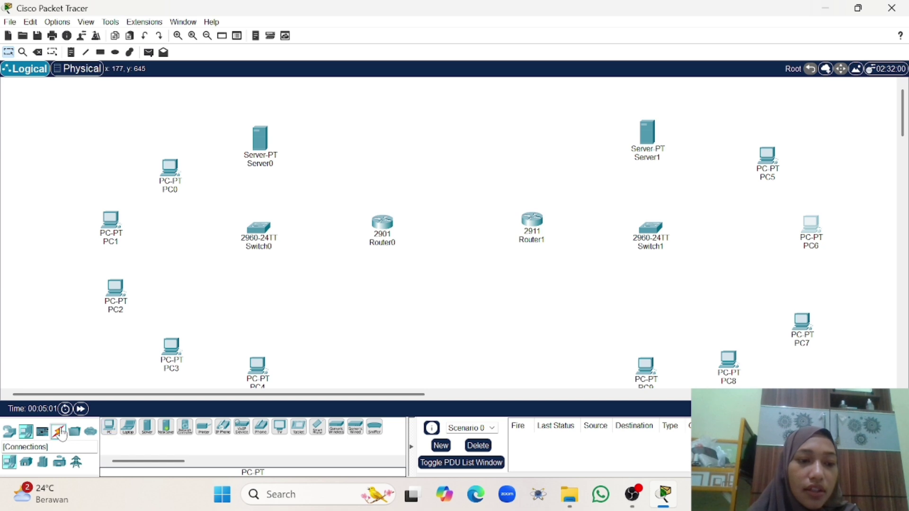
click(58, 431)
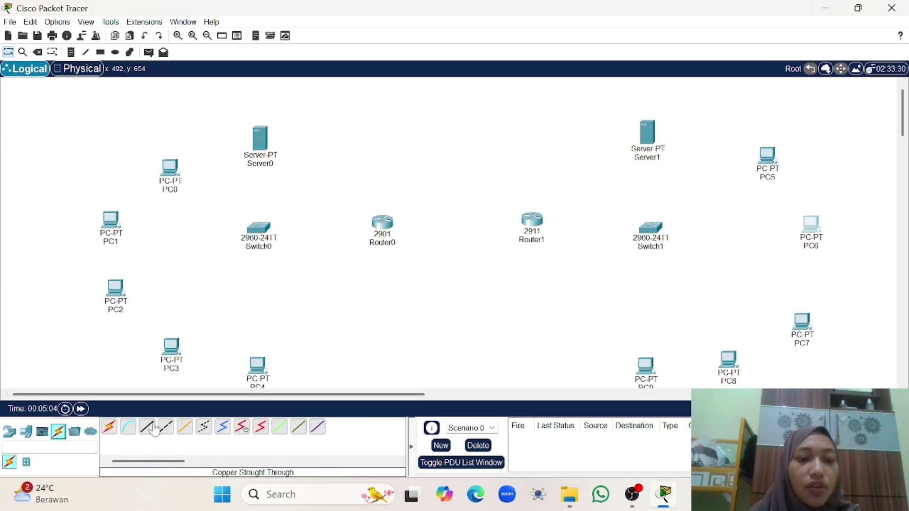
click(166, 429)
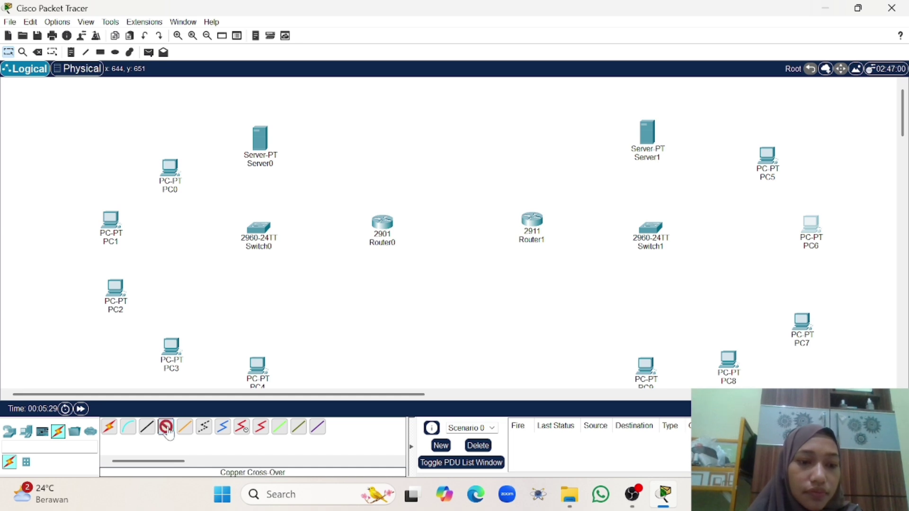
click(385, 223)
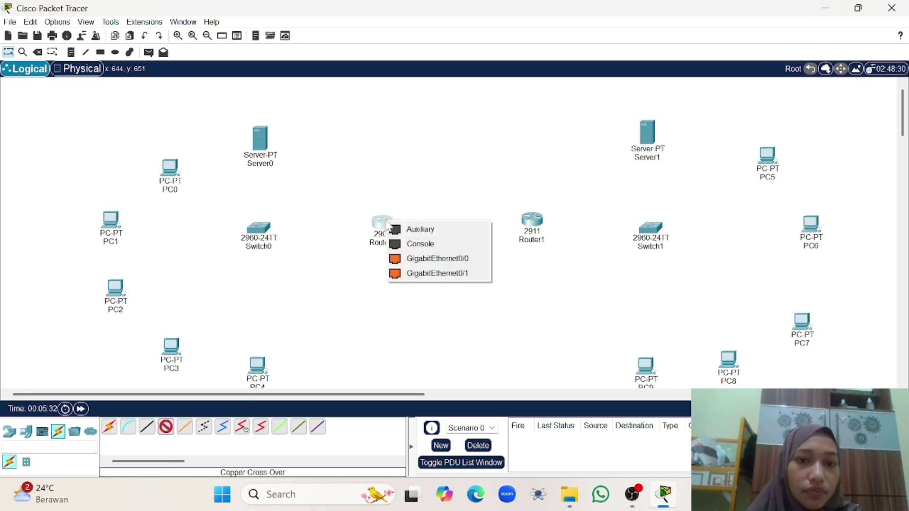
click(417, 259)
click(534, 220)
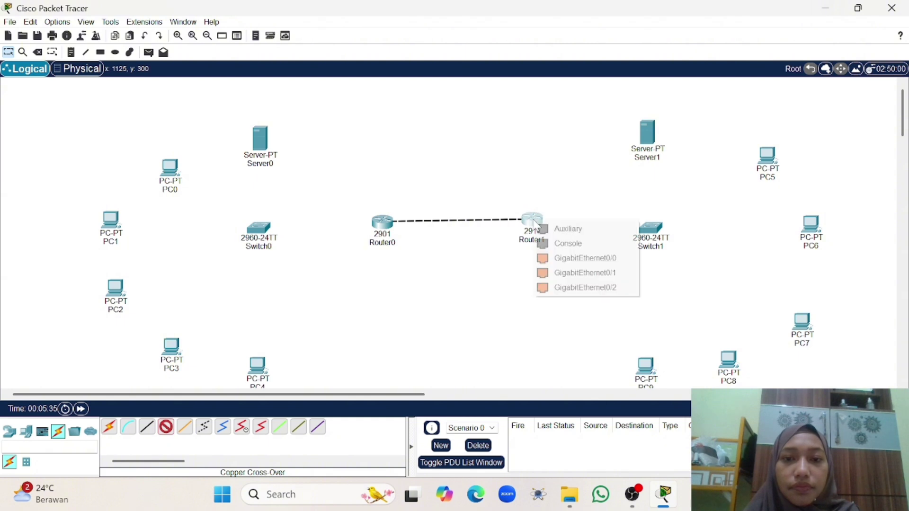
click(564, 258)
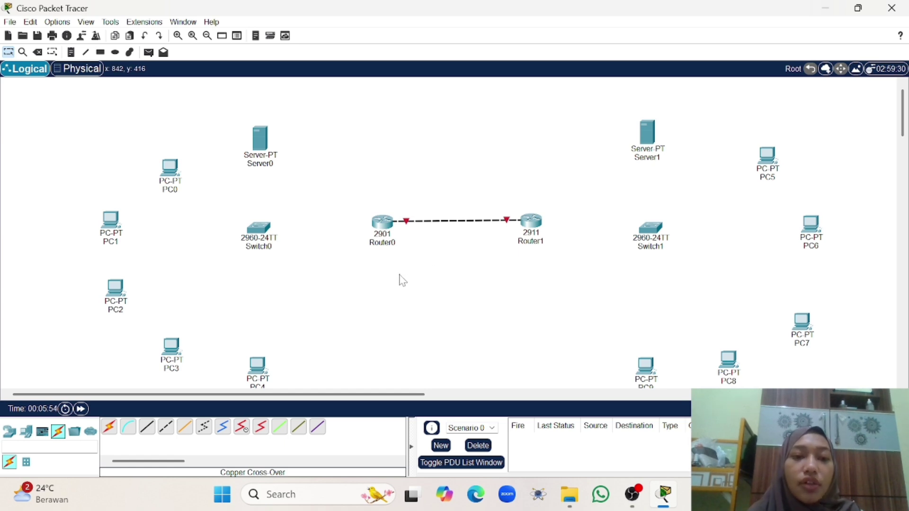
Connect FastEthernet0/1 of Switch0 to a free Gigabit port of Router0 with a copper straight-through cable.
click(148, 432)
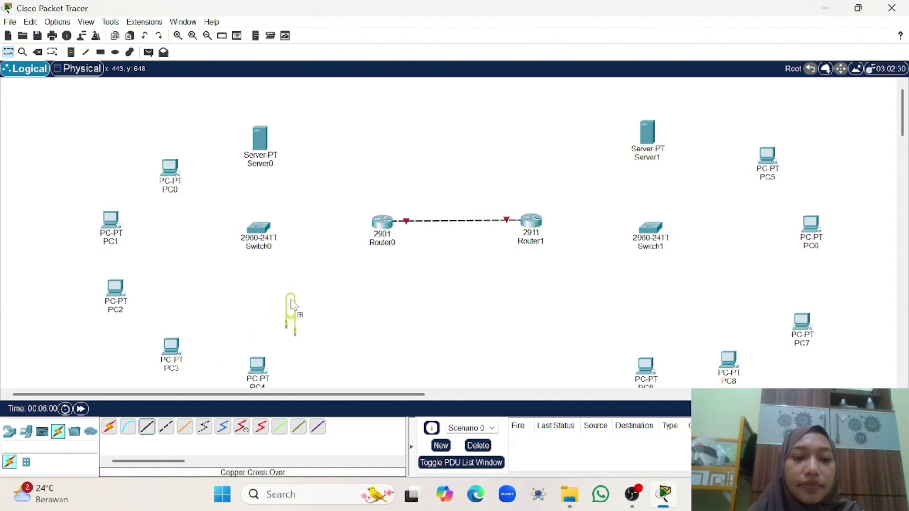
click(148, 432)
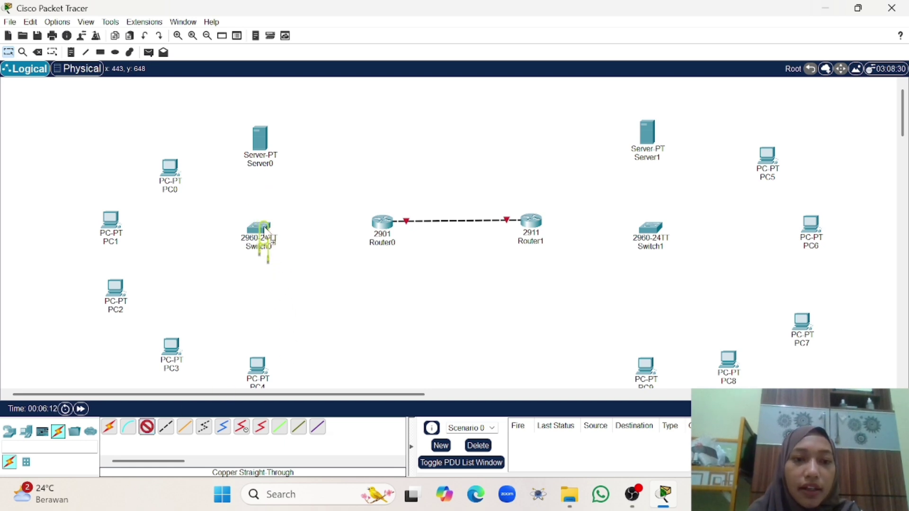
click(264, 231)
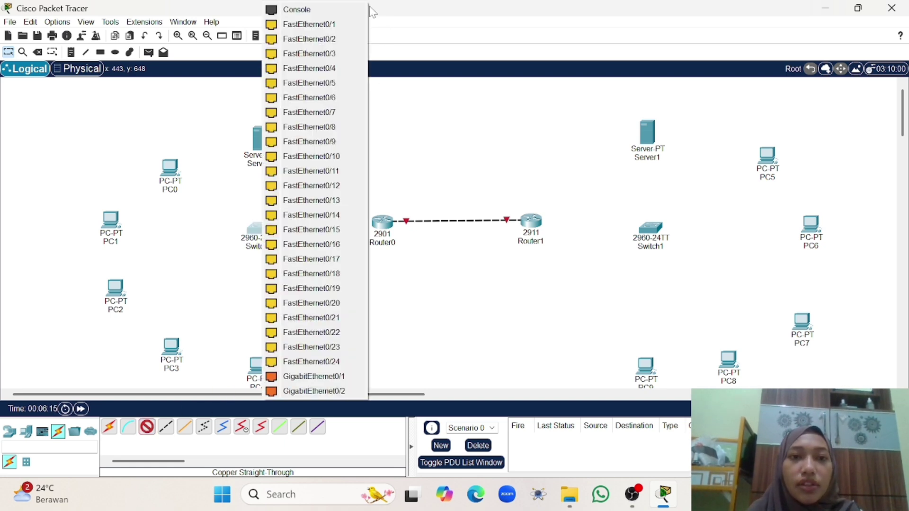
click(309, 24)
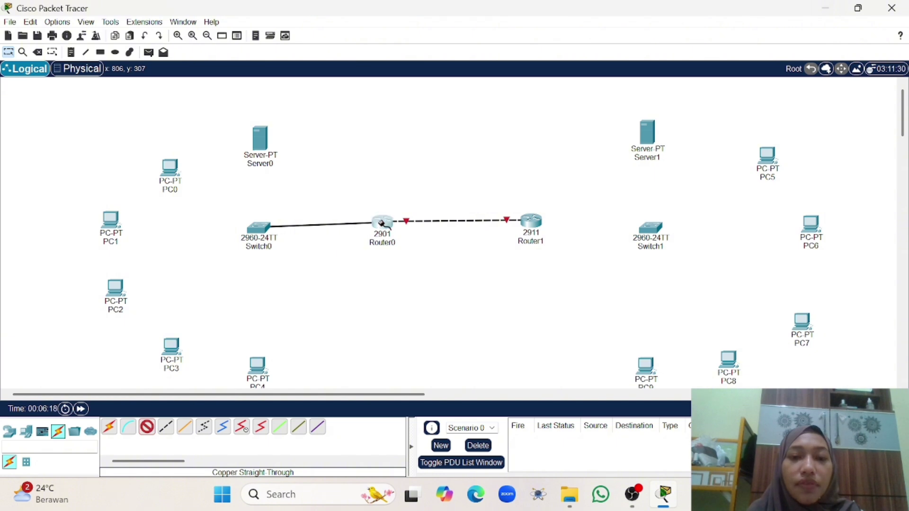
click(382, 222)
click(407, 260)
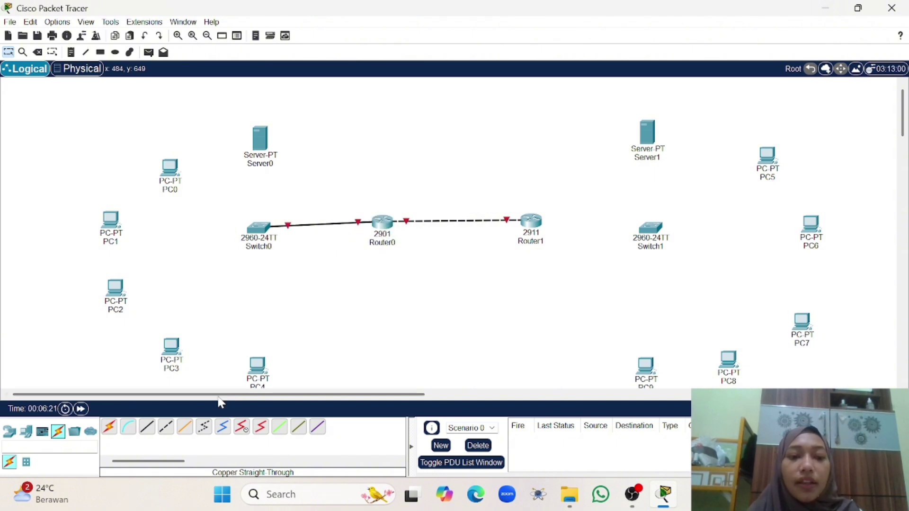
Connect a free Gigabit port of Router1 to FastEthernet0/1 of Switch1 with a copper straight-through cable.
click(147, 427)
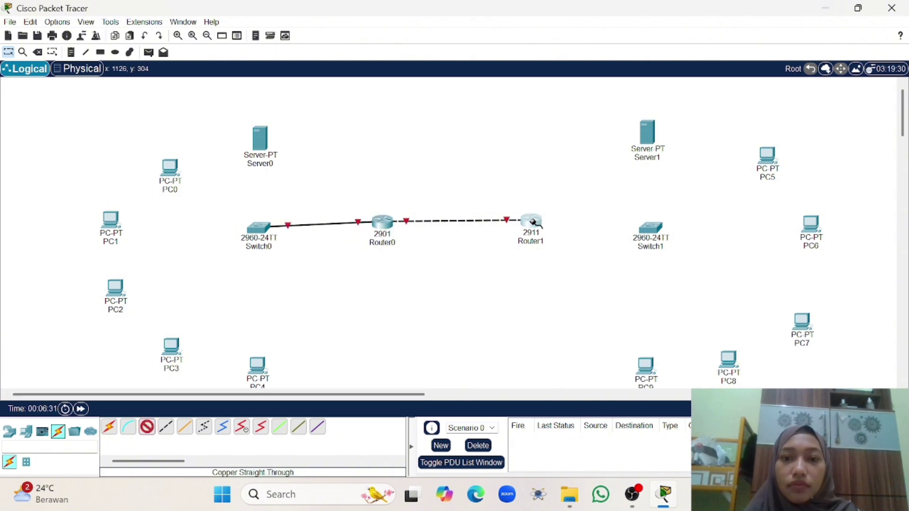
click(533, 223)
click(561, 258)
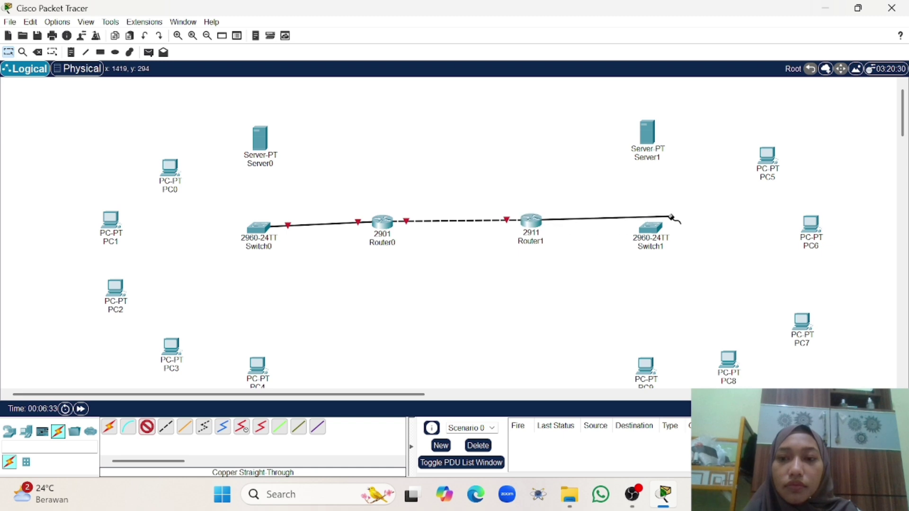
click(653, 232)
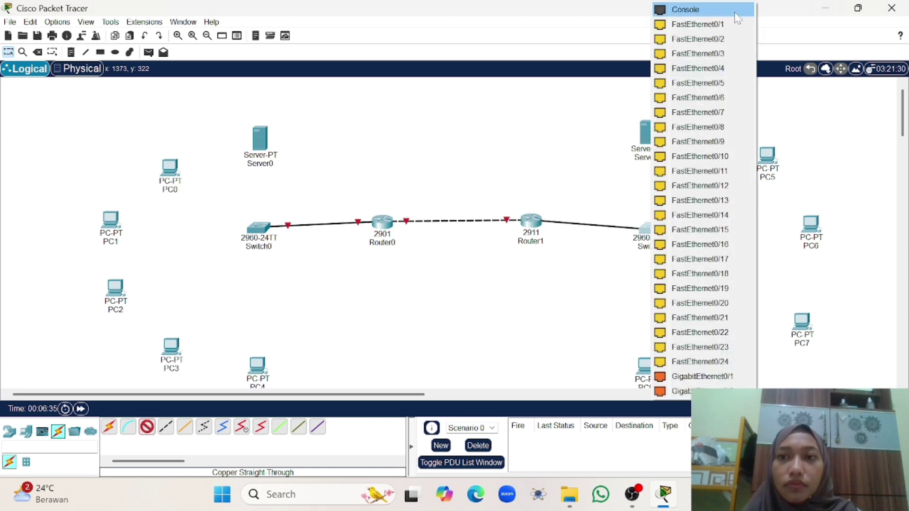
click(724, 25)
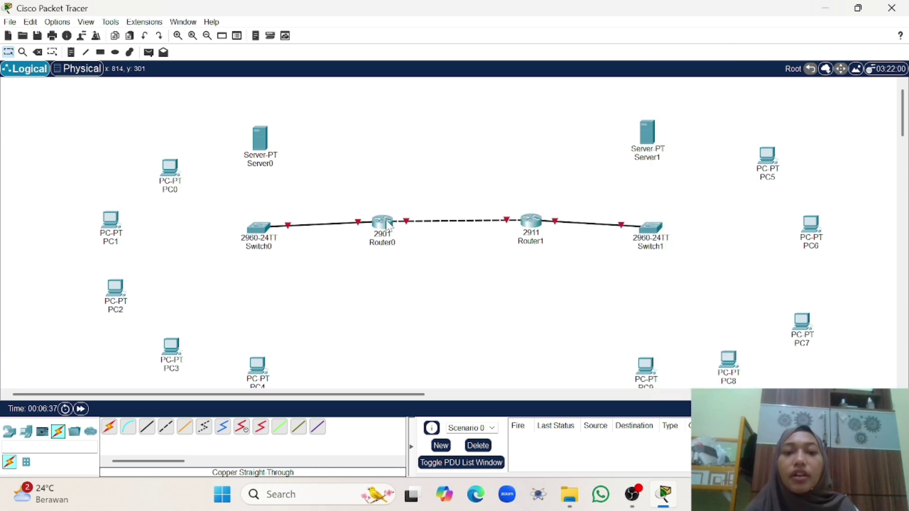
Rename Router0 as R-FT.
click(391, 243)
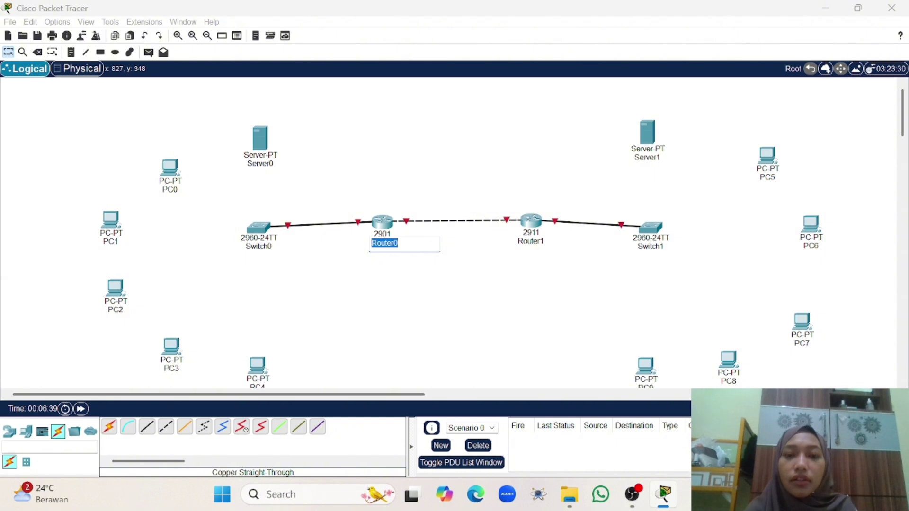
key(BackSpace)
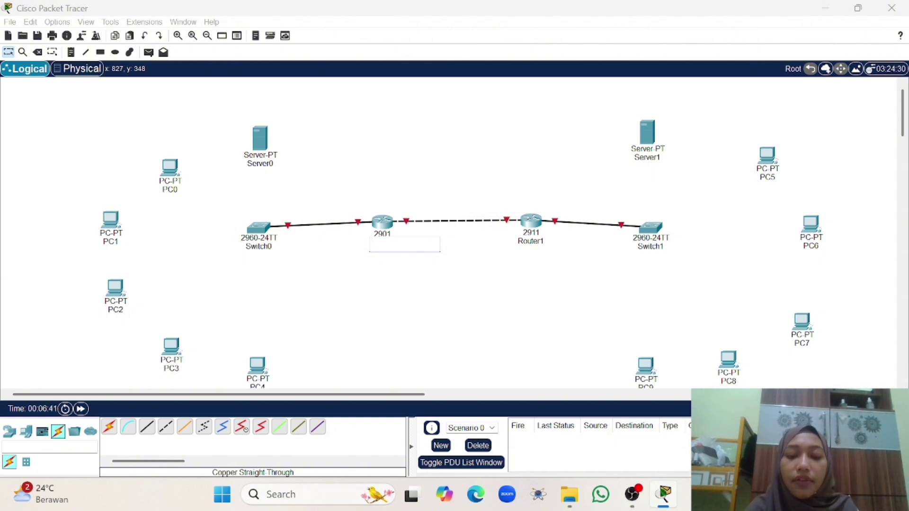
text(R-F)
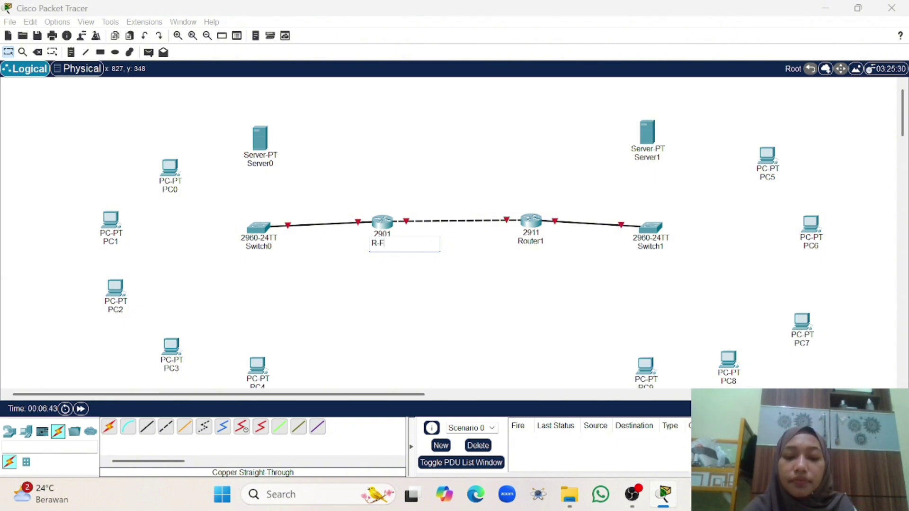
text(T)
key(Return)
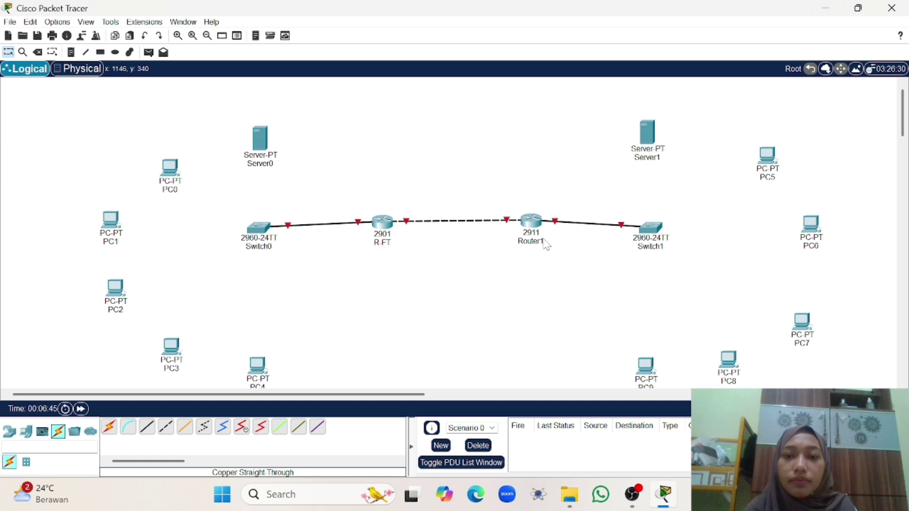
Rename Router1 as R-FEB.
click(540, 243)
key(BackSpace)
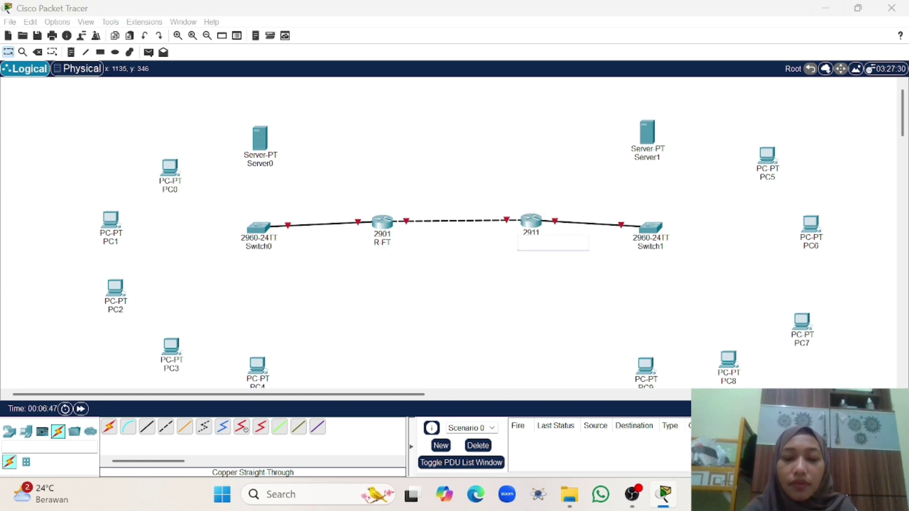
text(R-FE)
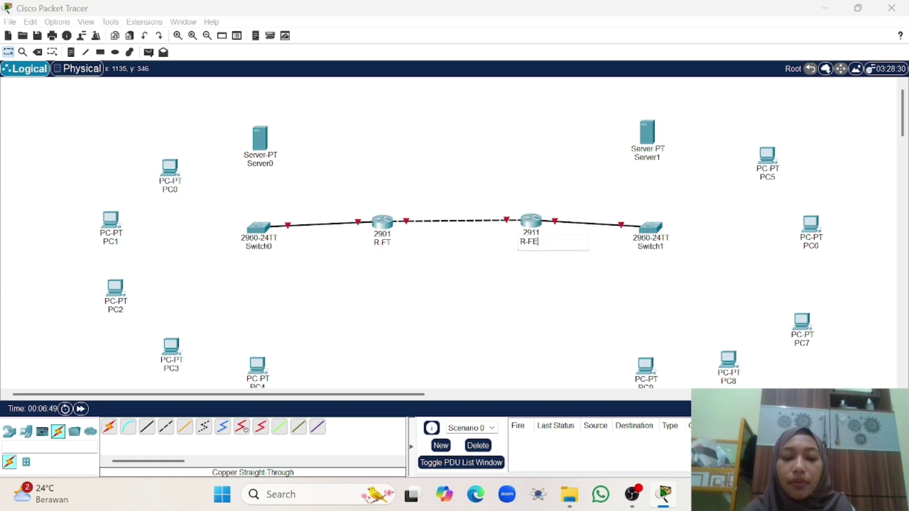
text(B)
Rename Switch1 as SW-FEB and Server1 as SR-FEB.
click(652, 246)
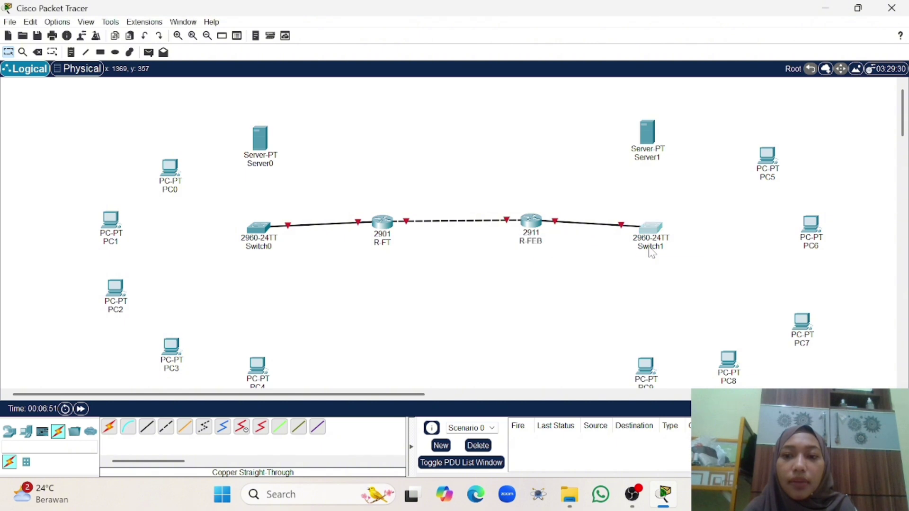
key(BackSpace)
text(S)
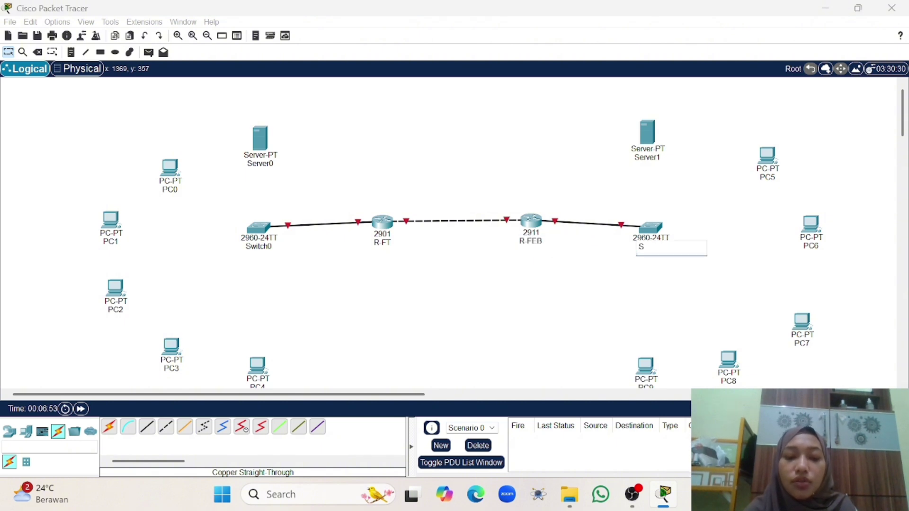
text(W-FEB)
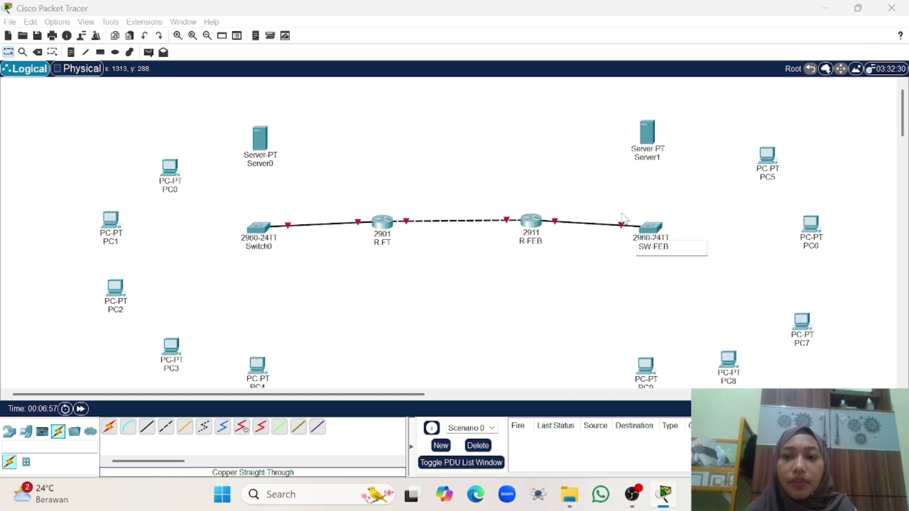
key(BackSpace)
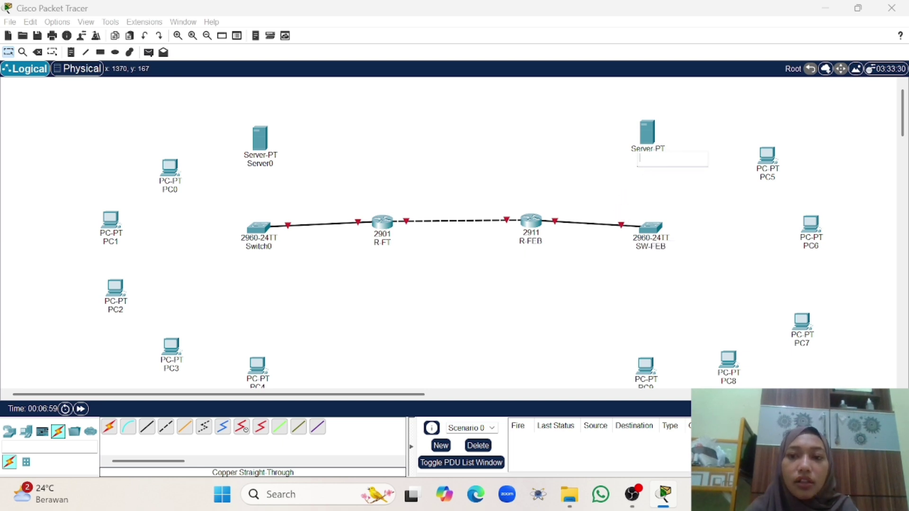
text(S)
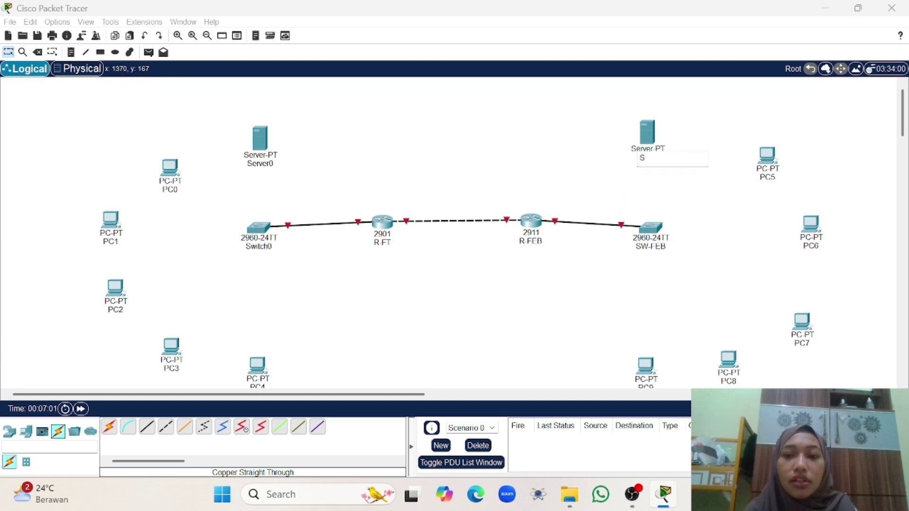
text(R-FEB)
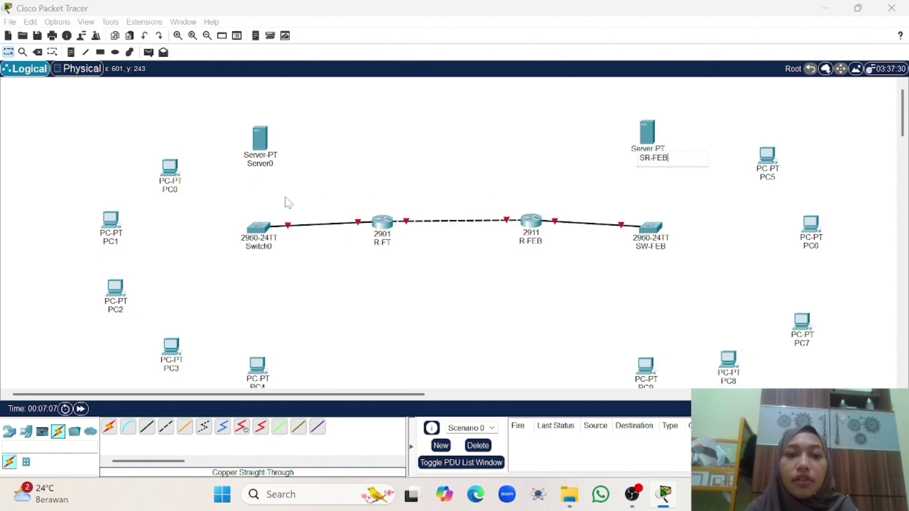
Rename Switch0 as SW-FT and Server0 as SR-FT.
click(267, 247)
key(BackSpace)
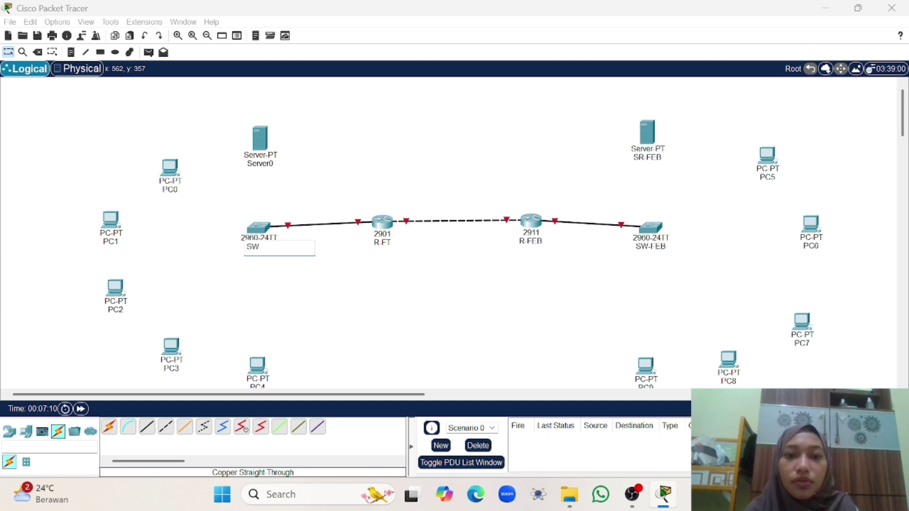
text(-FT)
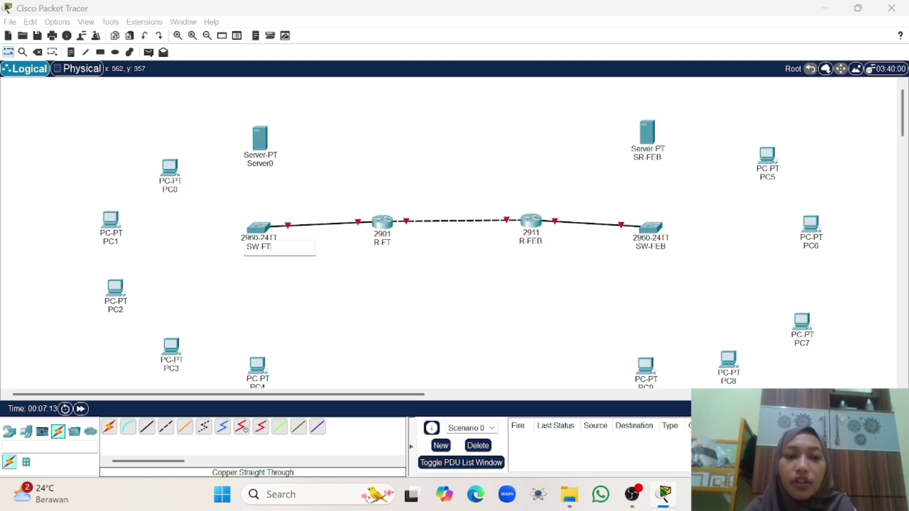
click(267, 163)
key(BackSpace)
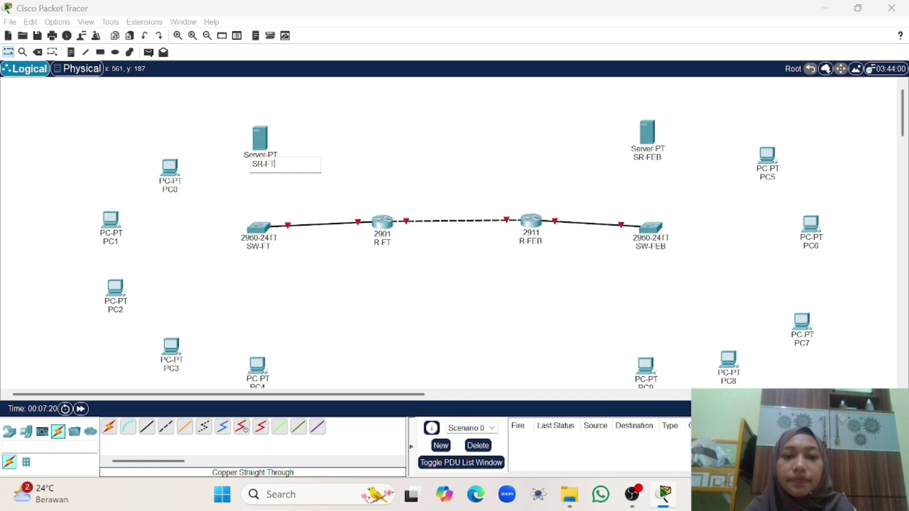
click(308, 290)
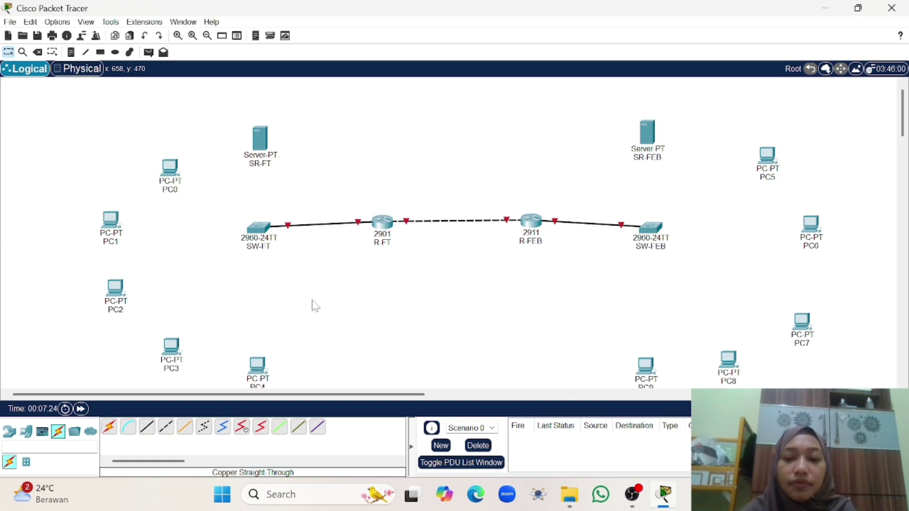
Connect FastEthernet0 of server SR-FT to the next free FastEthernet port of SW-FT with a copper straight-through cable.
click(149, 432)
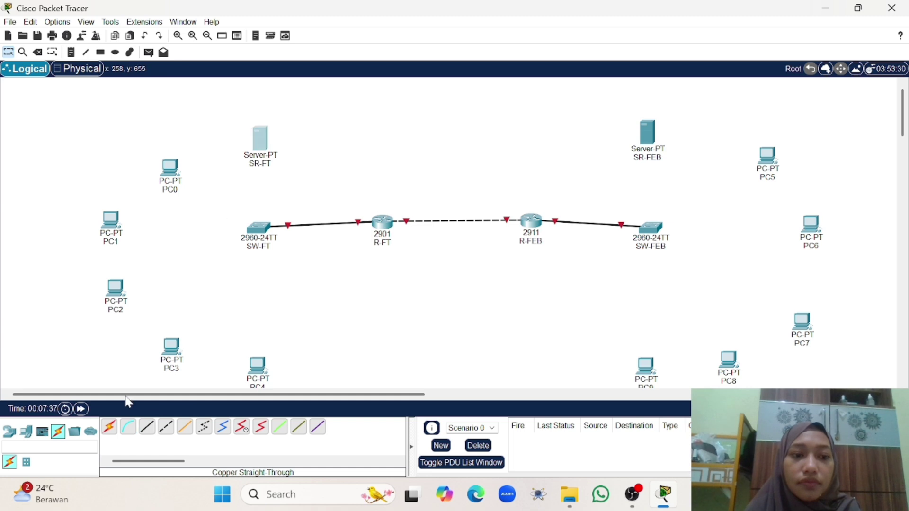
click(261, 141)
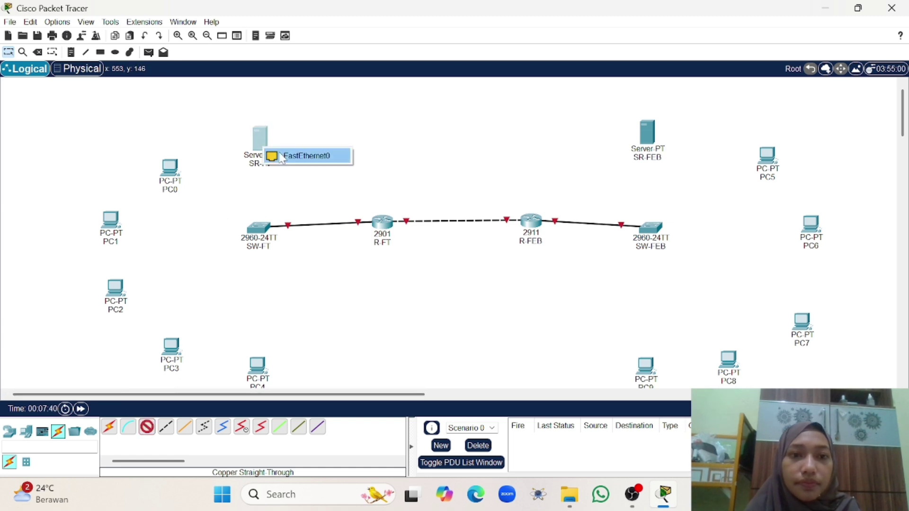
click(280, 154)
click(259, 228)
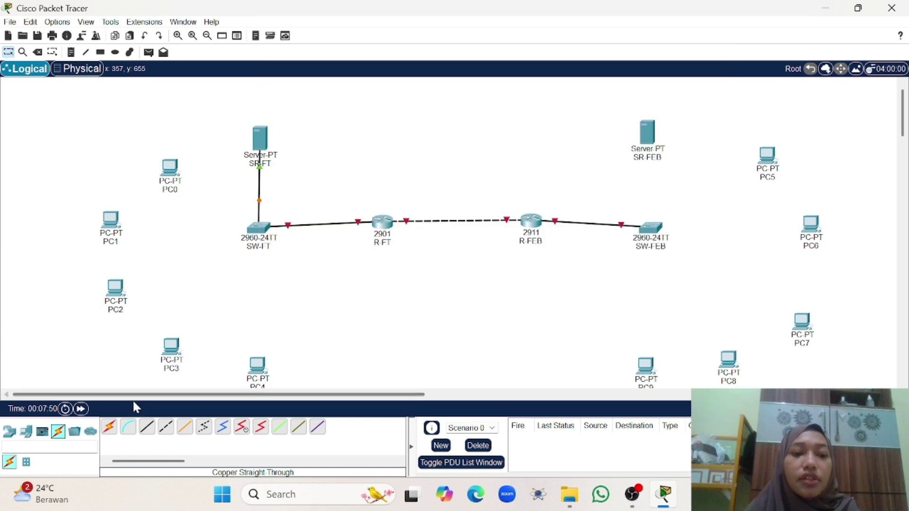
Connect FastEthernet0 of PC0 to the next free FastEthernet port of SW-FT with a copper straight-through cable.
click(150, 429)
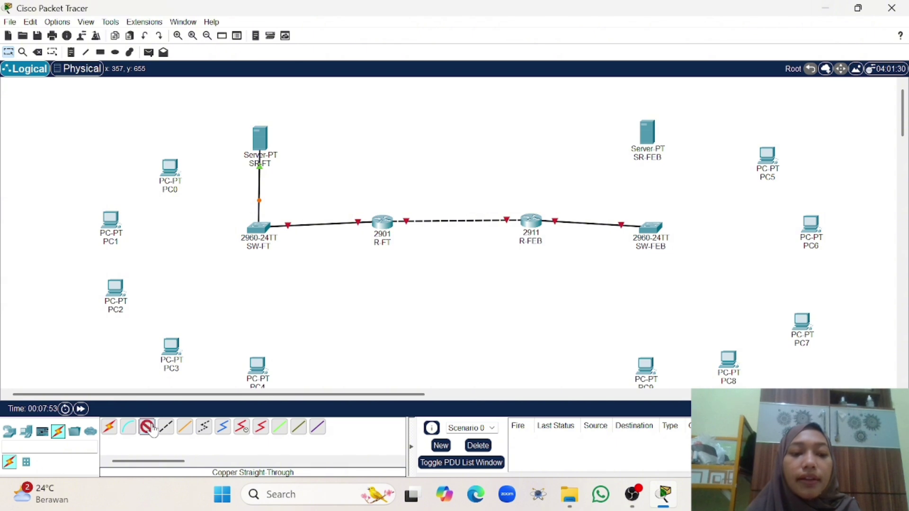
click(171, 166)
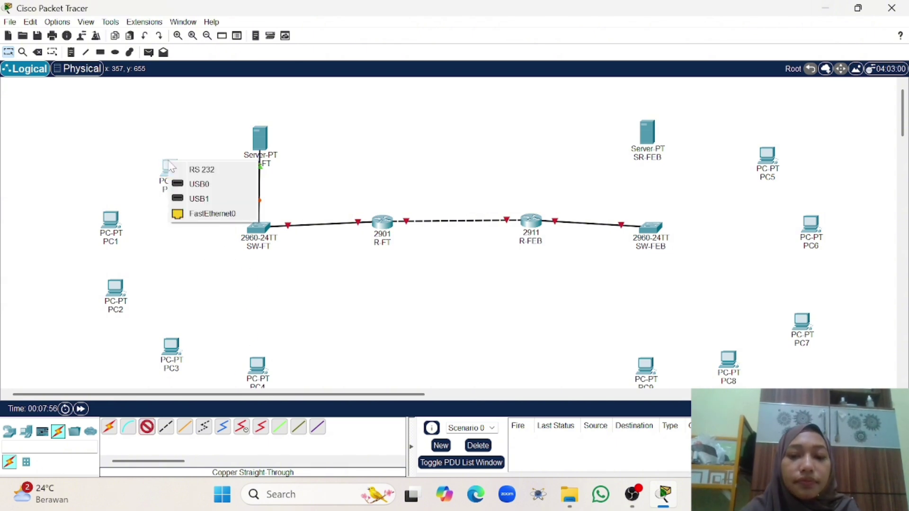
click(203, 214)
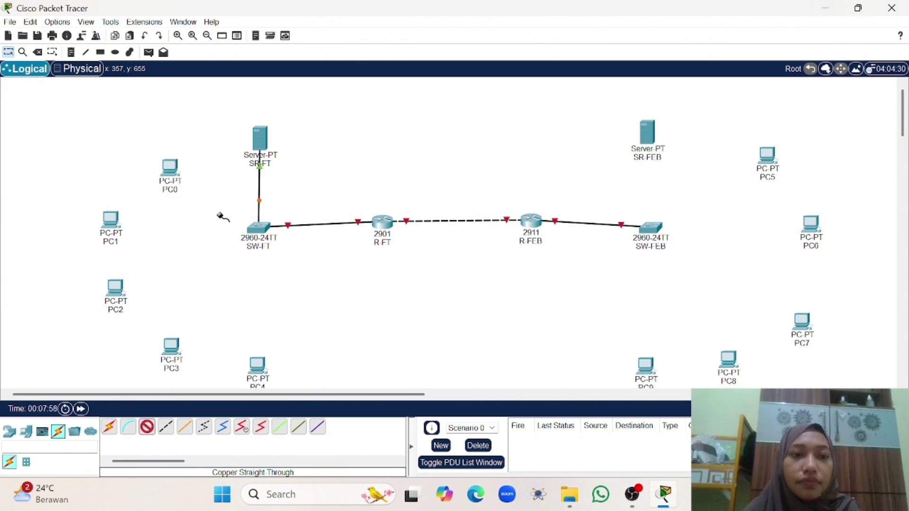
click(260, 232)
click(295, 31)
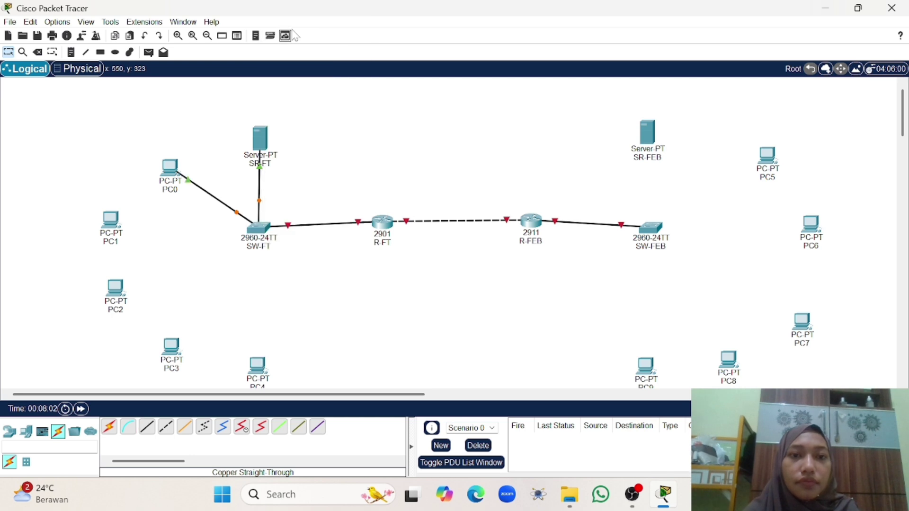
Connect FastEthernet0 of PC1 to FastEthernet0/4 of SW-FT with a copper straight-through cable.
click(148, 428)
click(114, 223)
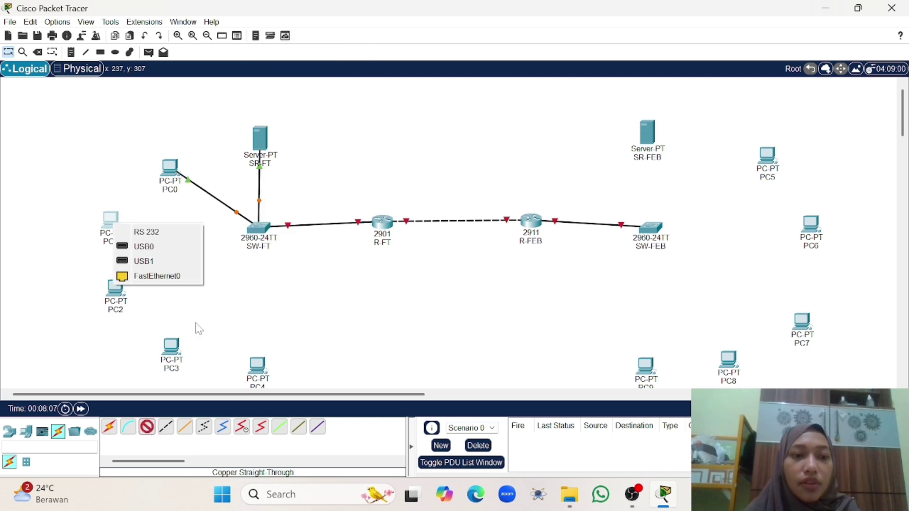
click(171, 283)
click(258, 228)
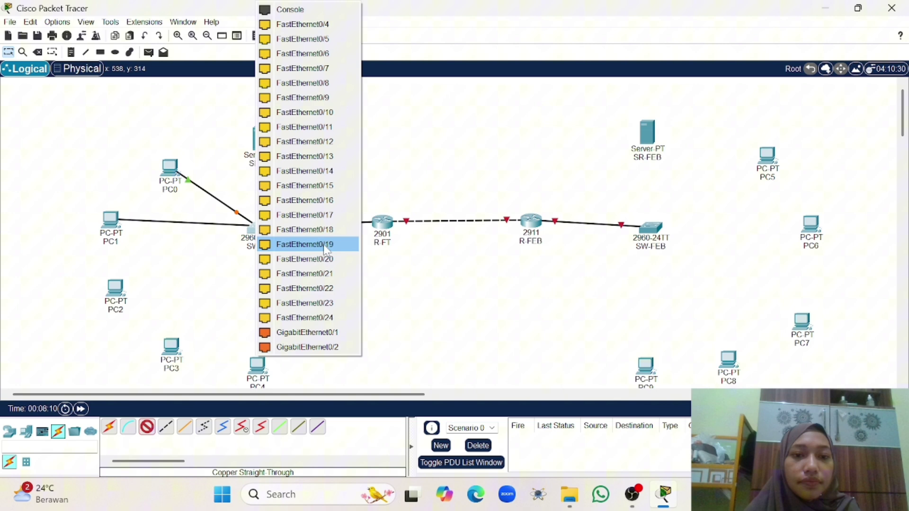
click(302, 24)
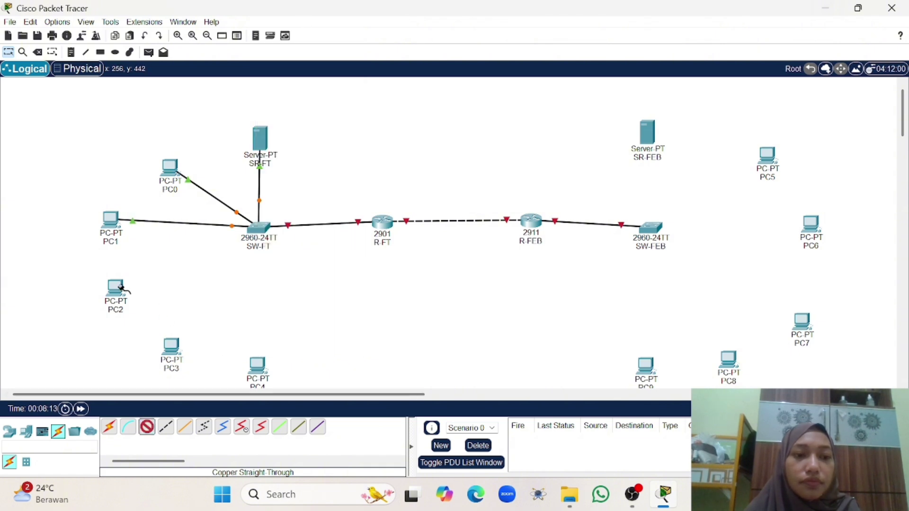
Connect FastEthernet0 of PC2 to the next free FastEthernet port of SW-FT with a copper straight-through cable.
click(122, 287)
click(180, 339)
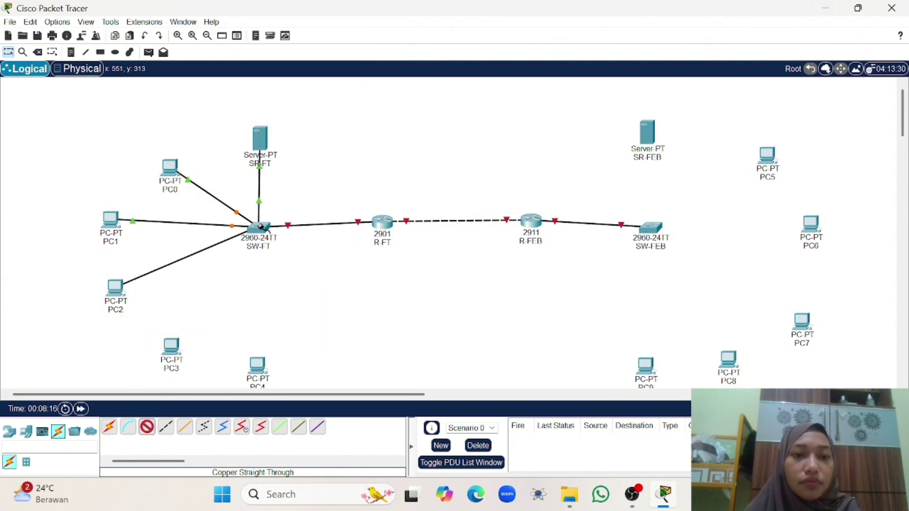
click(262, 227)
click(329, 37)
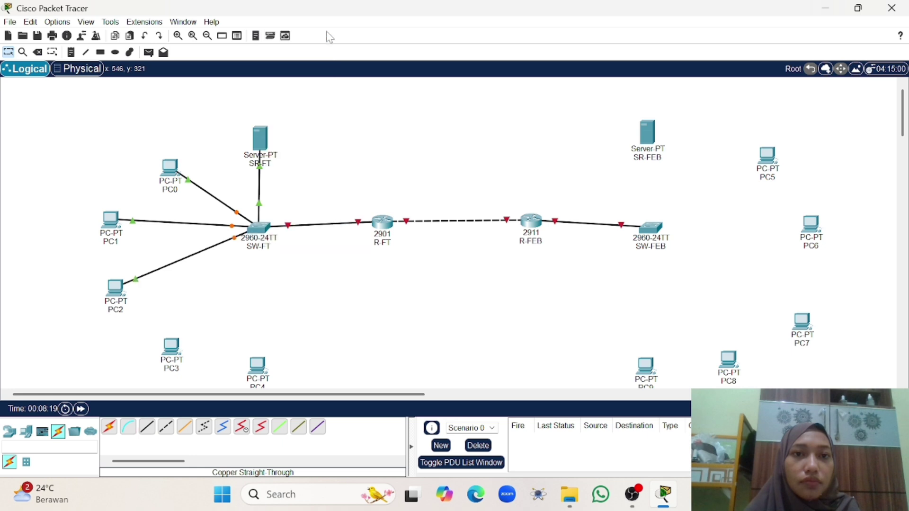
Connect FastEthernet0 of PC3 to the next free FastEthernet port of SW-FT with a copper straight-through cable.
click(147, 427)
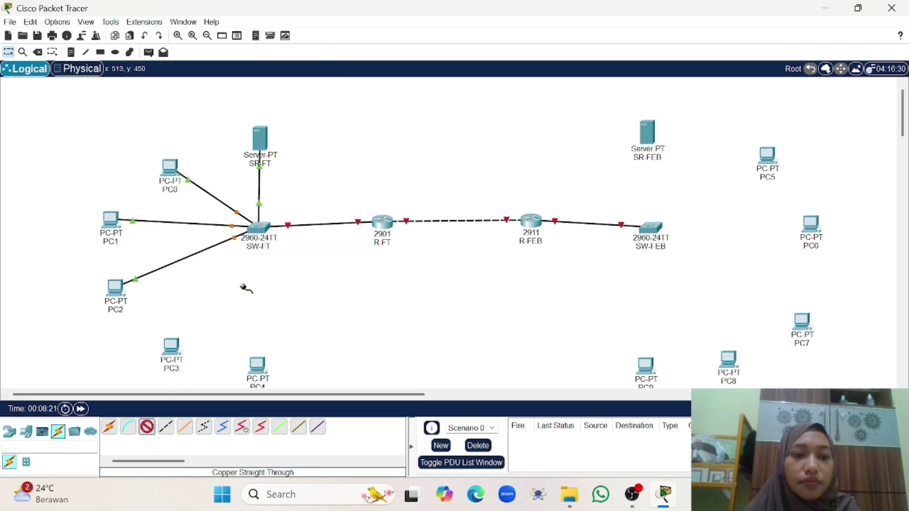
click(175, 344)
click(236, 401)
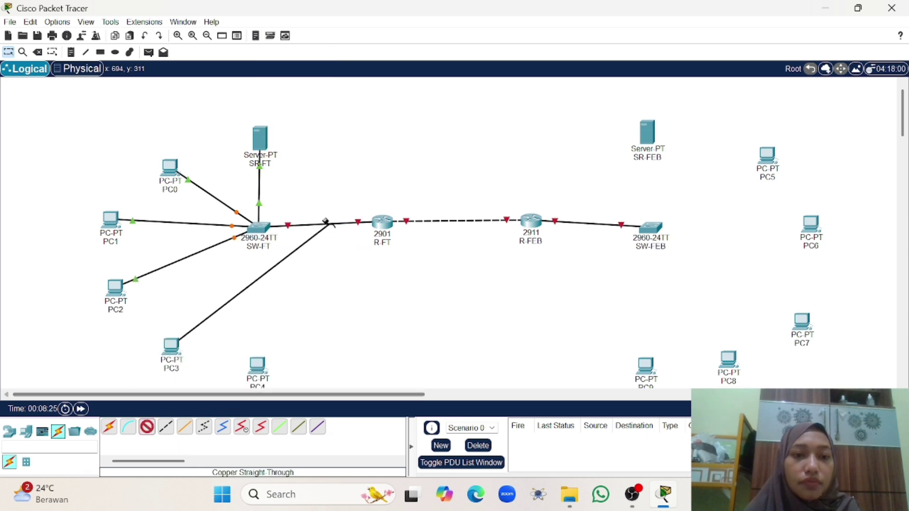
click(255, 232)
click(335, 27)
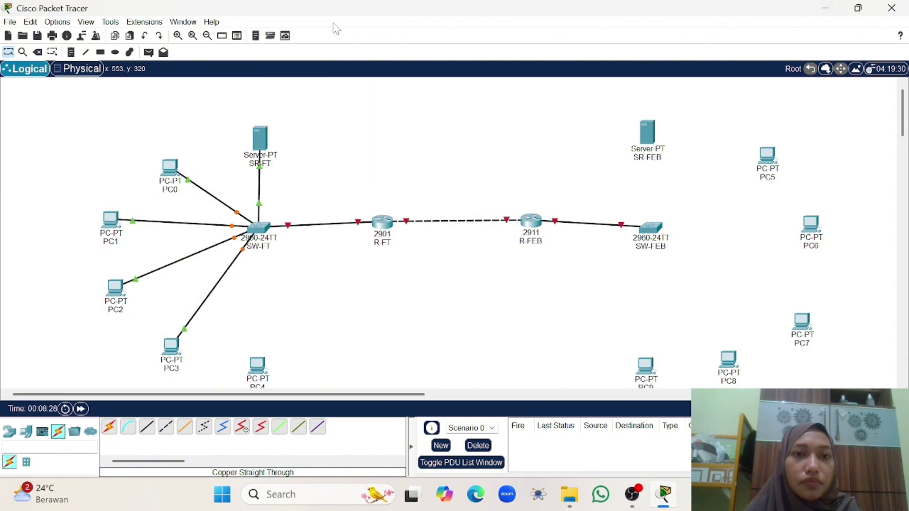
Connect FastEthernet0 of PC4 to the next free FastEthernet port of SW-FT with a copper straight-through cable.
click(147, 427)
click(260, 368)
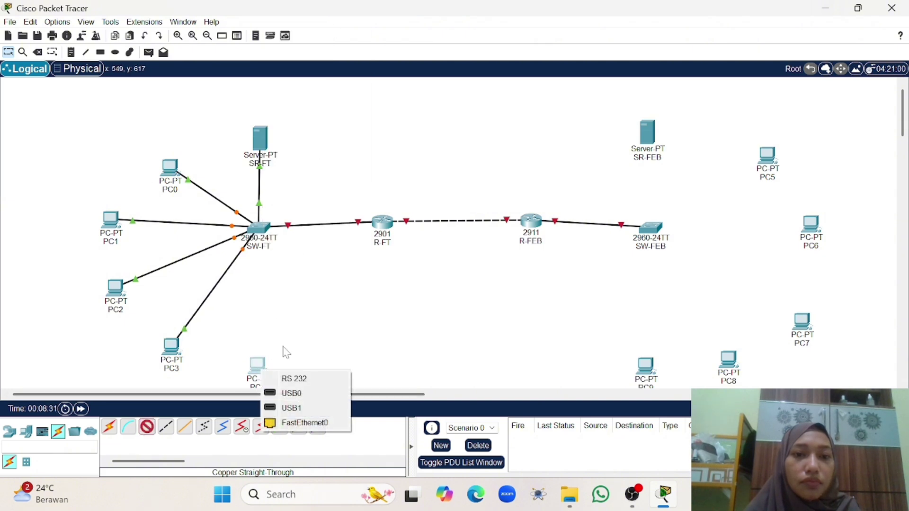
click(313, 422)
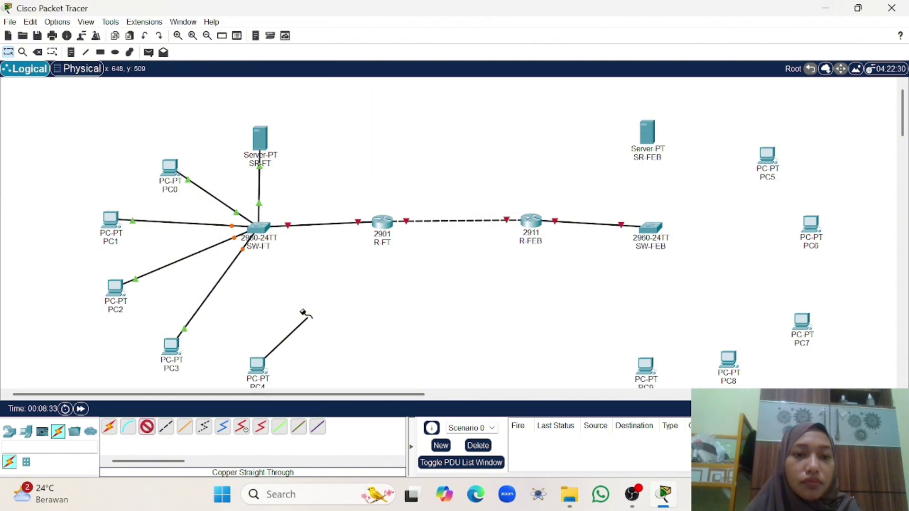
click(263, 229)
click(313, 22)
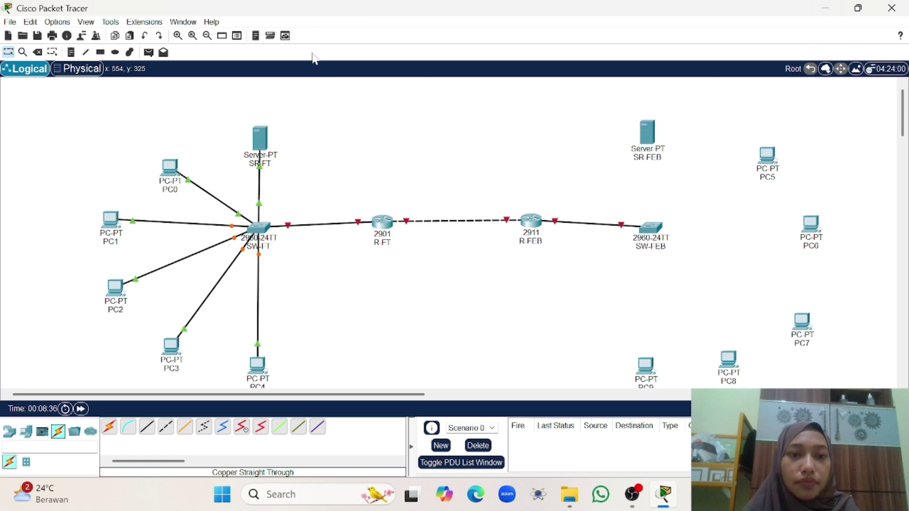
scroll(340, 301, right, 10)
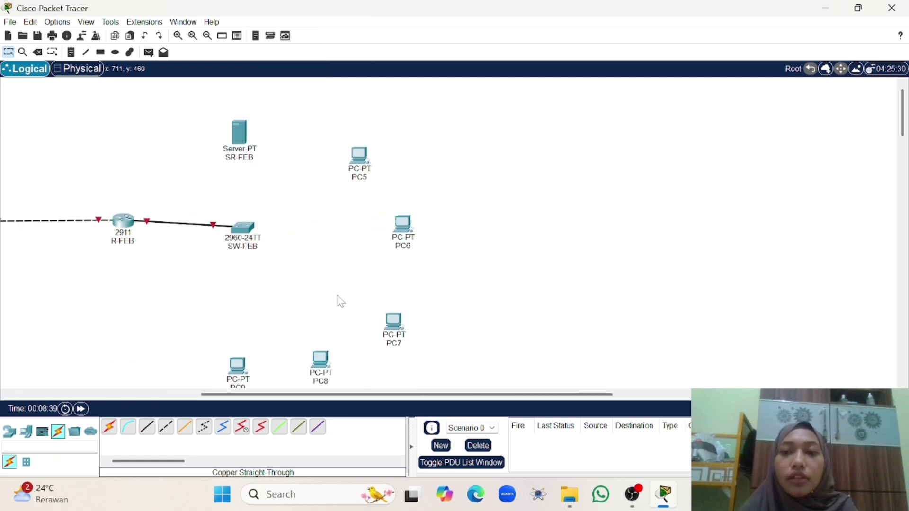
Connect FastEthernet0/2 of SW-FEB to FastEthernet0 of server SR-FEB with a copper straight-through cable.
scroll(340, 301, left, 6)
scroll(339, 300, right, 1)
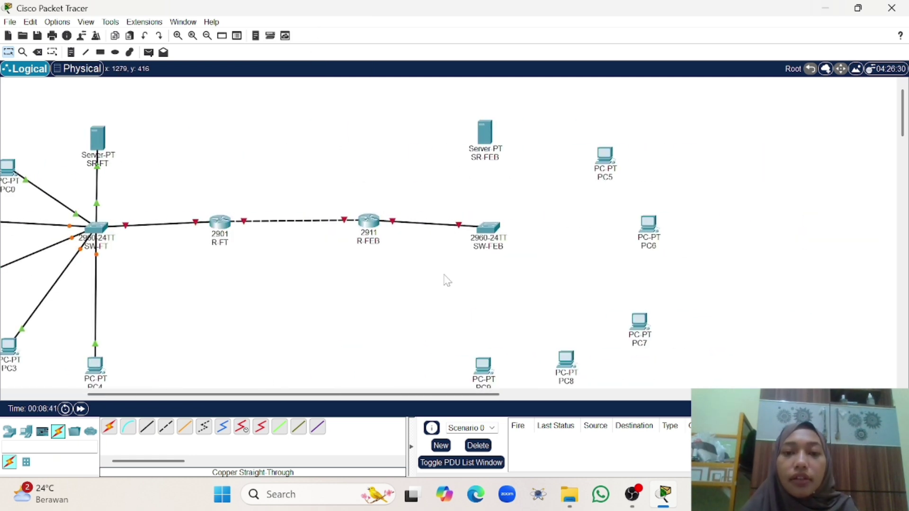
click(146, 428)
click(493, 222)
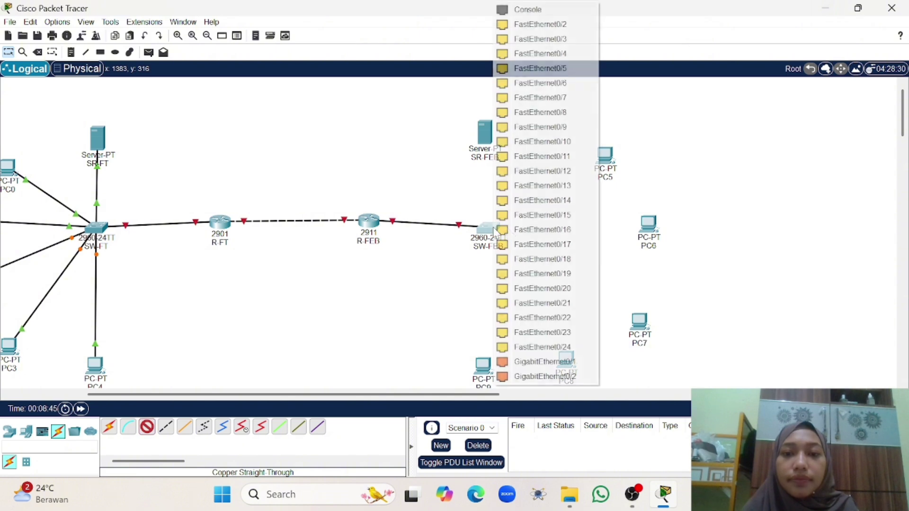
click(565, 30)
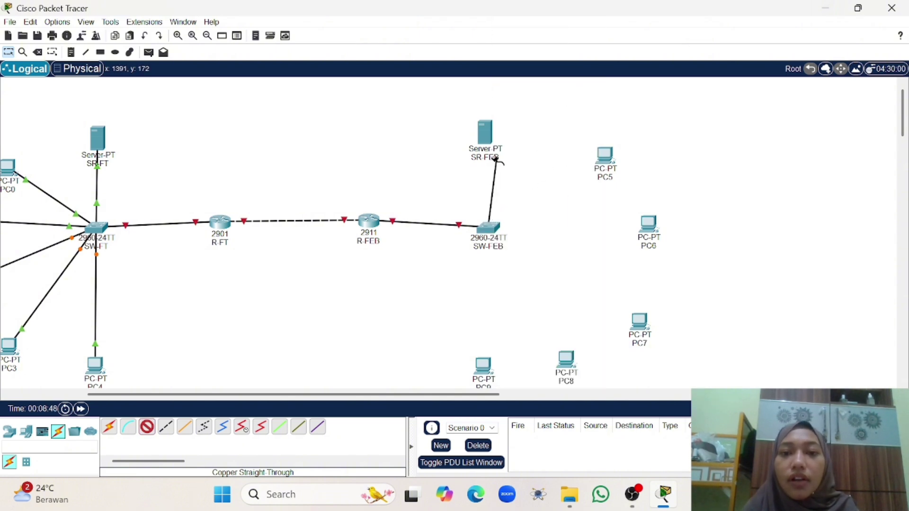
click(490, 143)
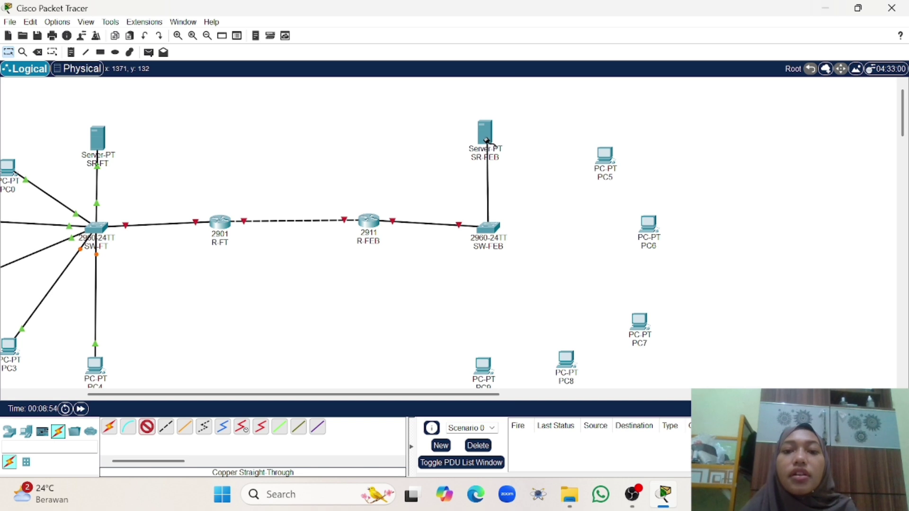
click(486, 143)
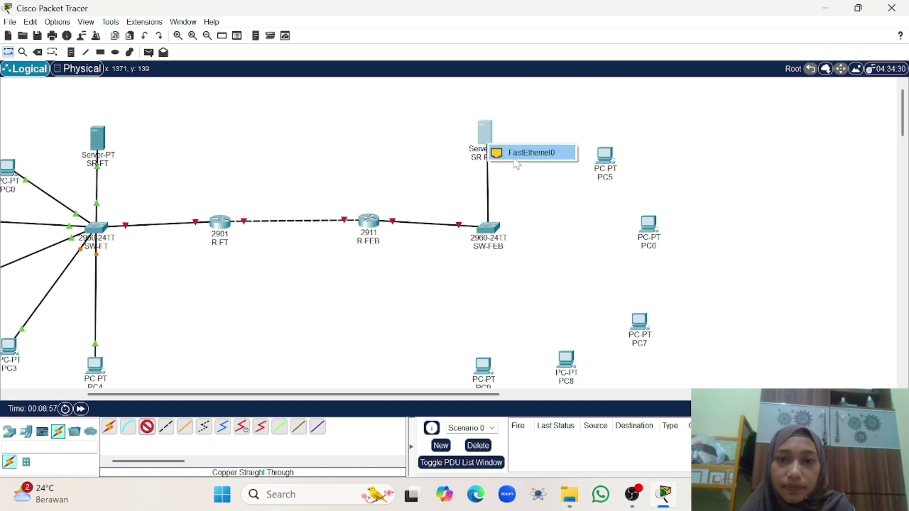
click(516, 151)
Connect FastEthernet0/3 of SW-FEB to FastEthernet0 of PC5 with a copper straight-through cable.
click(147, 428)
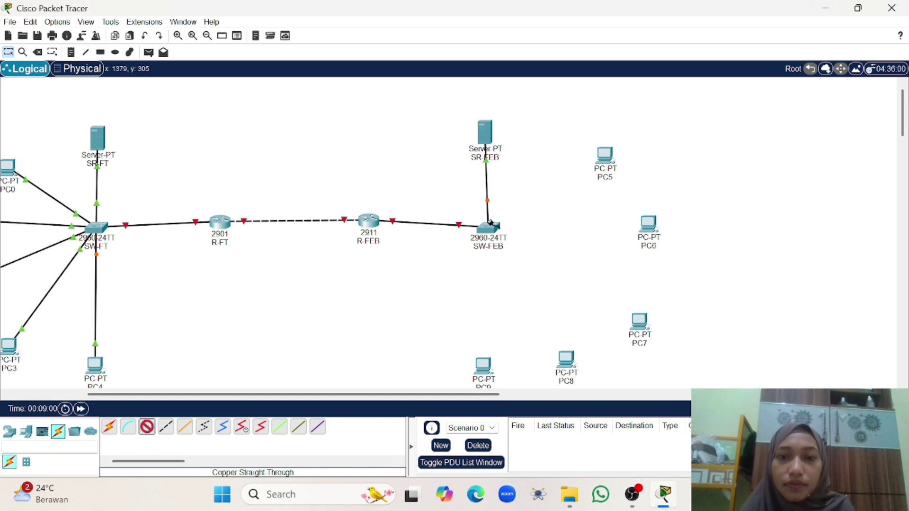
click(490, 226)
click(536, 23)
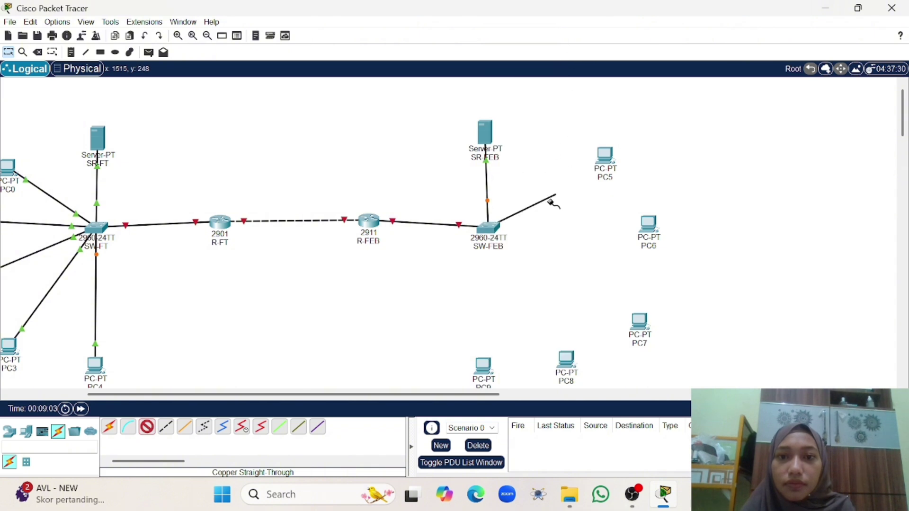
click(611, 160)
click(694, 211)
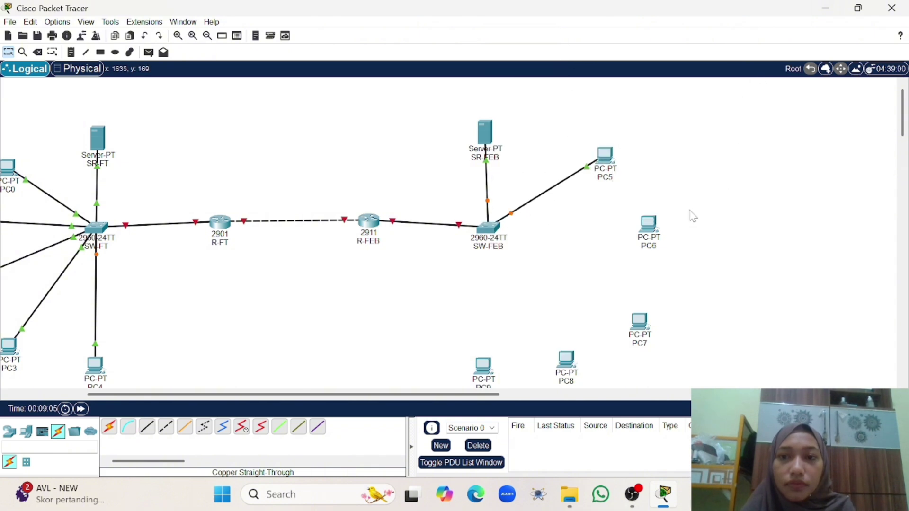
Connect FastEthernet0/4 of SW-FEB to FastEthernet0 of PC6 with a copper straight-through cable.
click(145, 428)
click(493, 227)
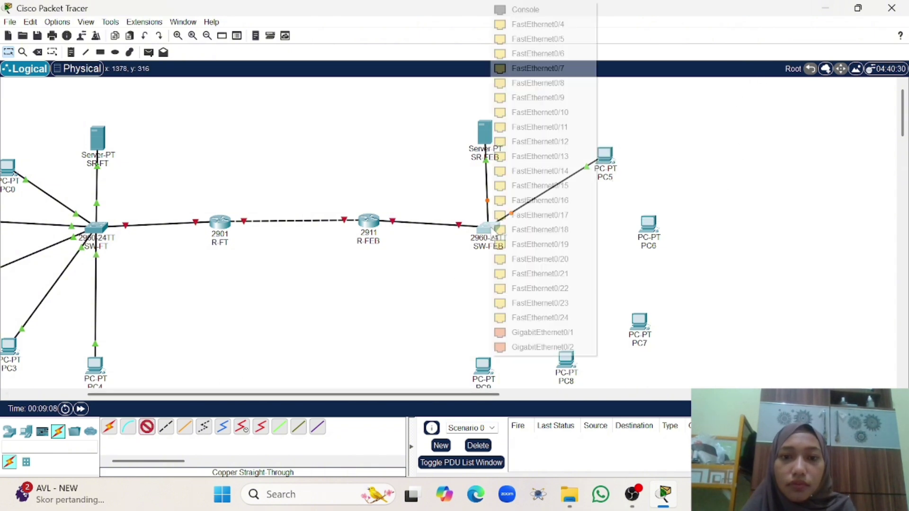
click(565, 27)
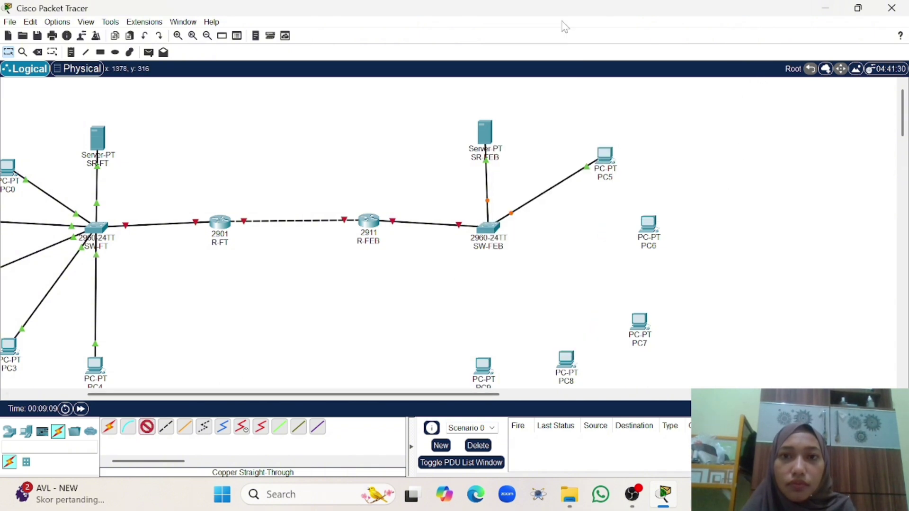
click(649, 225)
click(704, 280)
Connect FastEthernet0/5 of SW-FEB to FastEthernet0 of PC7 with a copper straight-through cable.
click(145, 427)
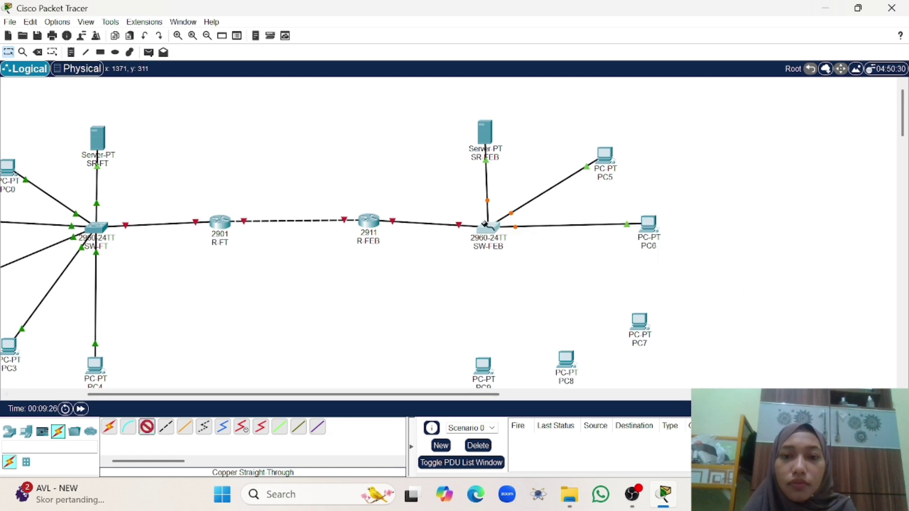
click(491, 229)
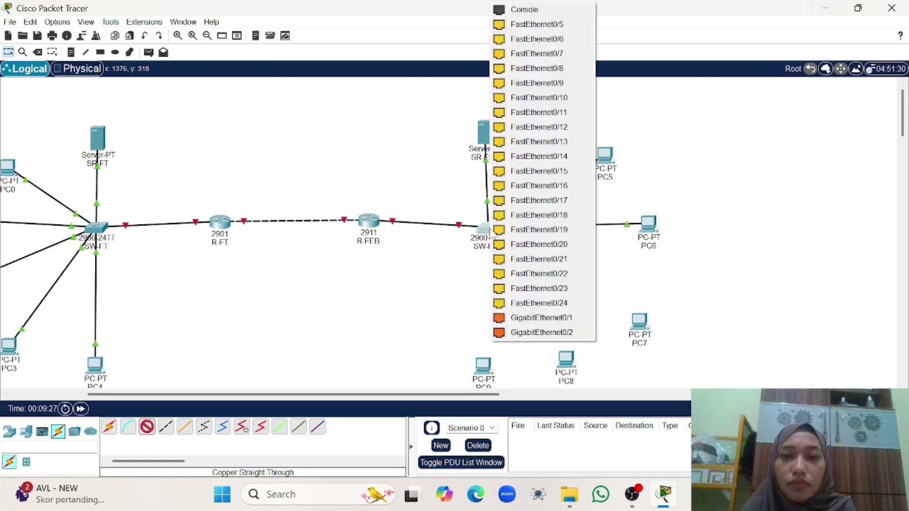
click(537, 24)
click(640, 326)
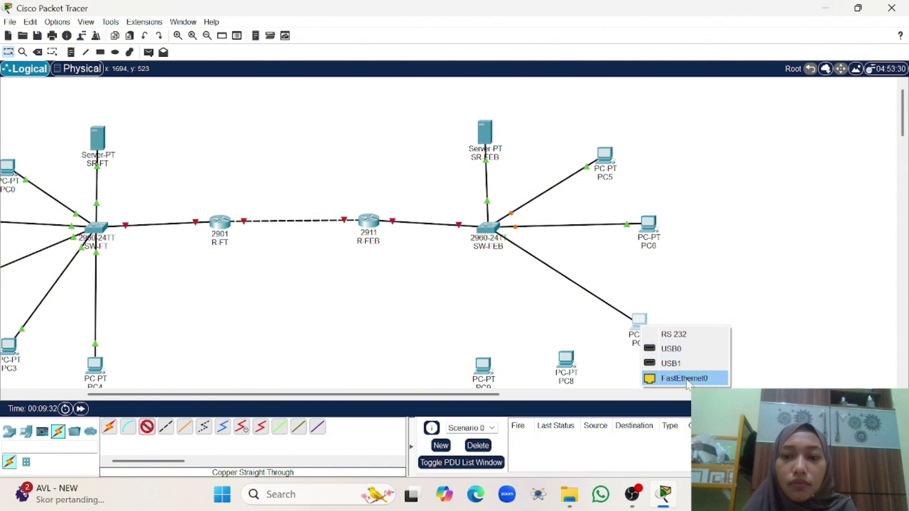
click(686, 379)
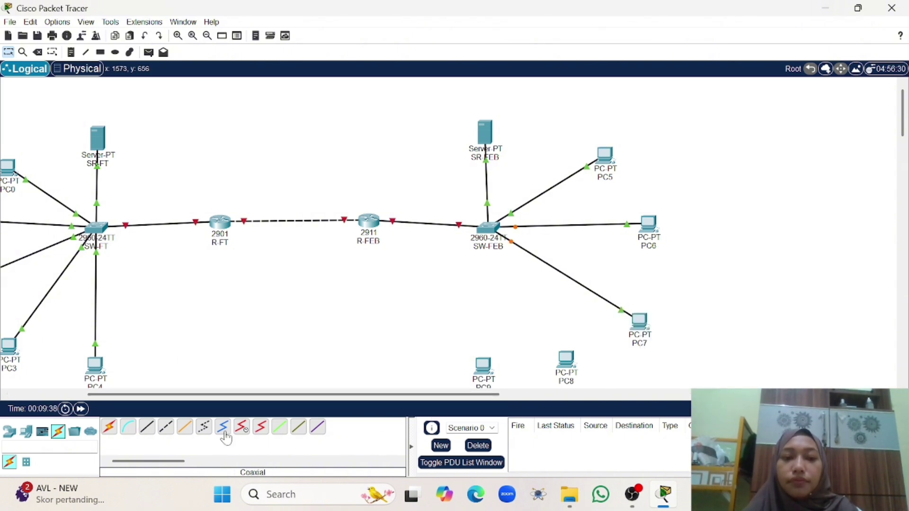
Connect FastEthernet0/6 of SW-FEB to FastEthernet0 of PC8 with a copper straight-through cable.
click(147, 428)
click(488, 229)
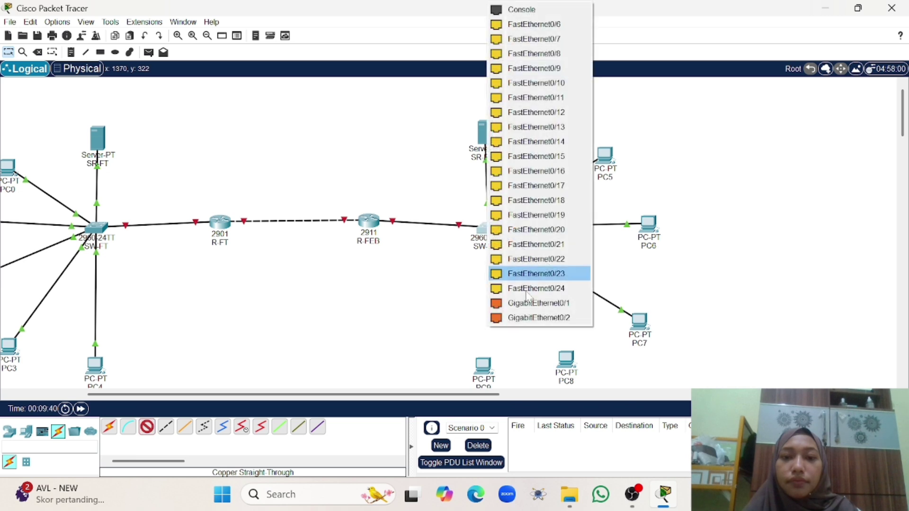
click(563, 26)
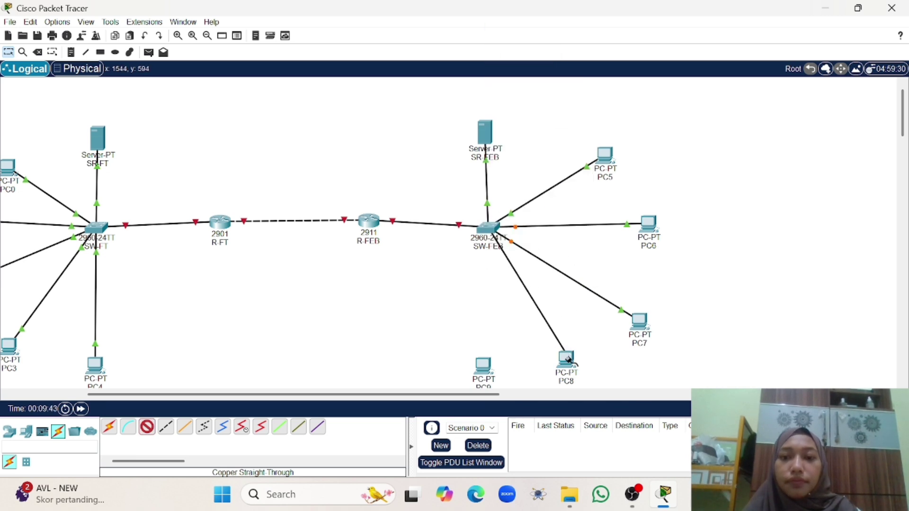
click(567, 359)
click(612, 412)
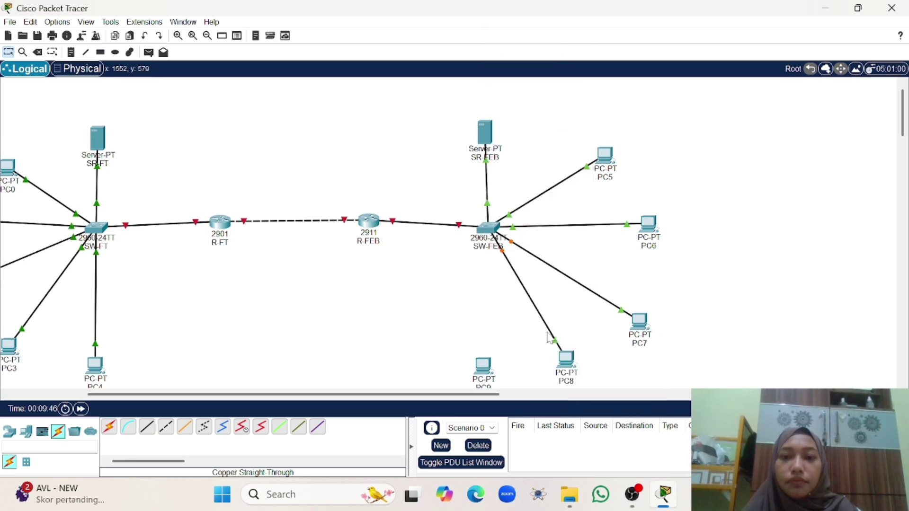
Connect a free FastEthernet port of SW-FEB to FastEthernet0 of PC9 with a copper straight-through cable.
click(150, 433)
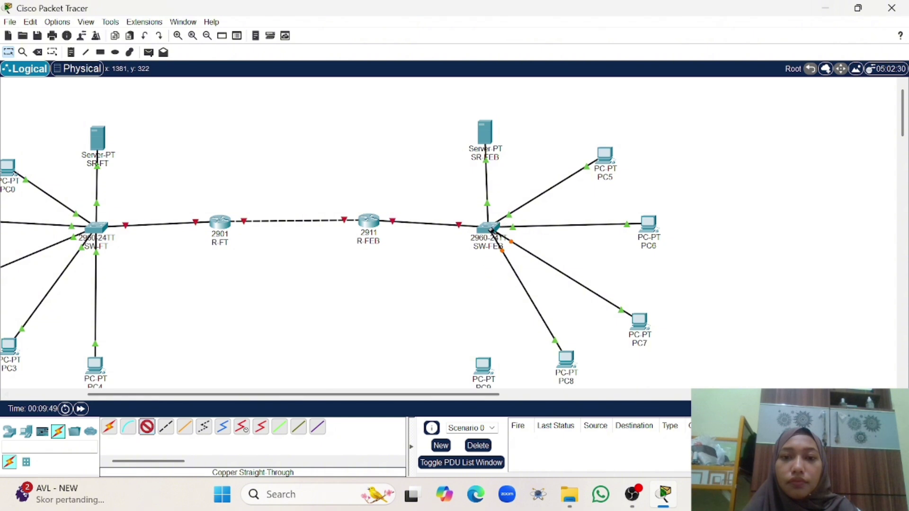
click(491, 230)
click(583, 36)
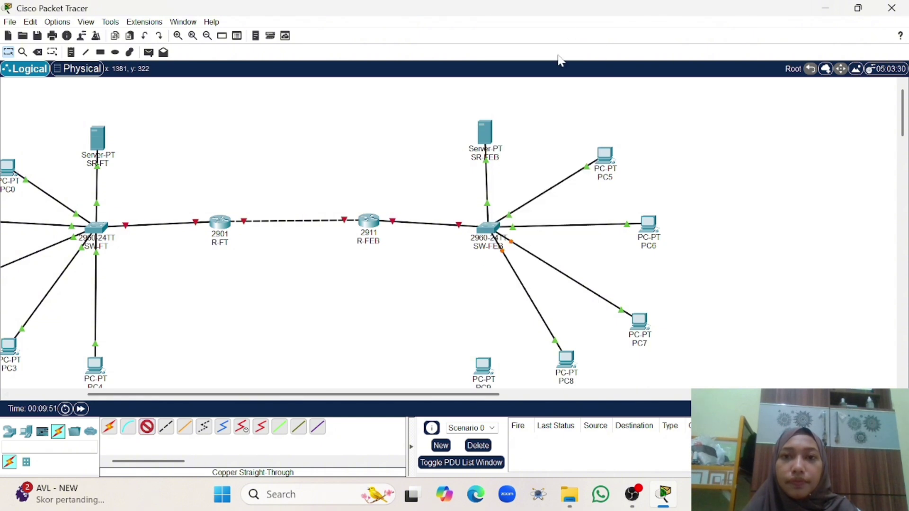
click(484, 365)
click(523, 420)
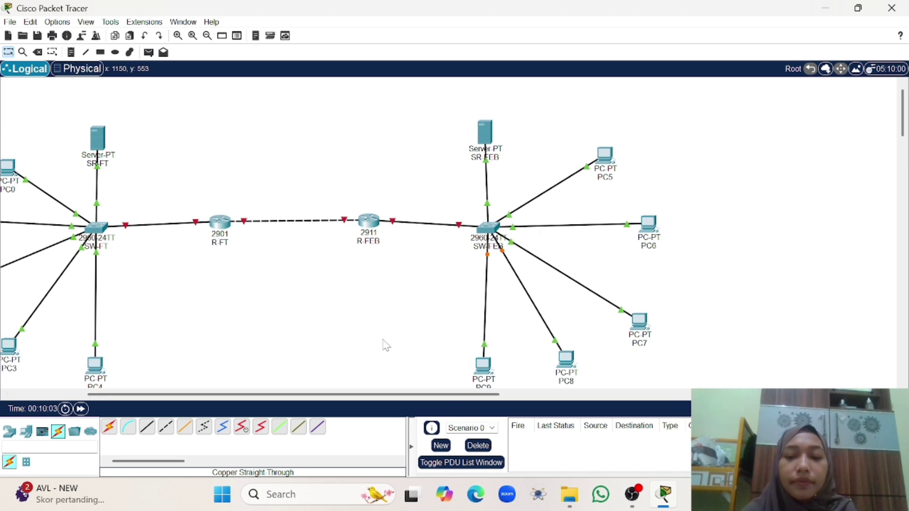
Open the command line of router R-FT and decline the initial configuration dialog with "no" to reach the router prompt.
scroll(305, 318, left, 3)
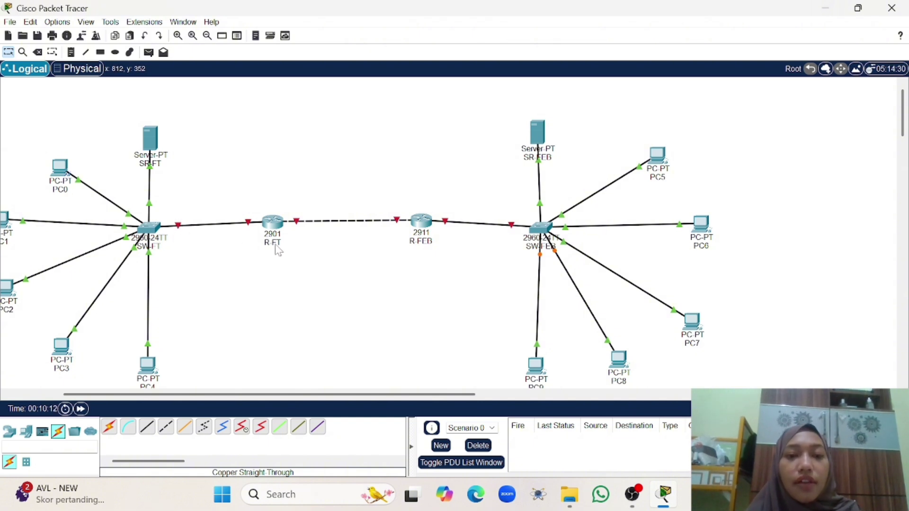
click(274, 223)
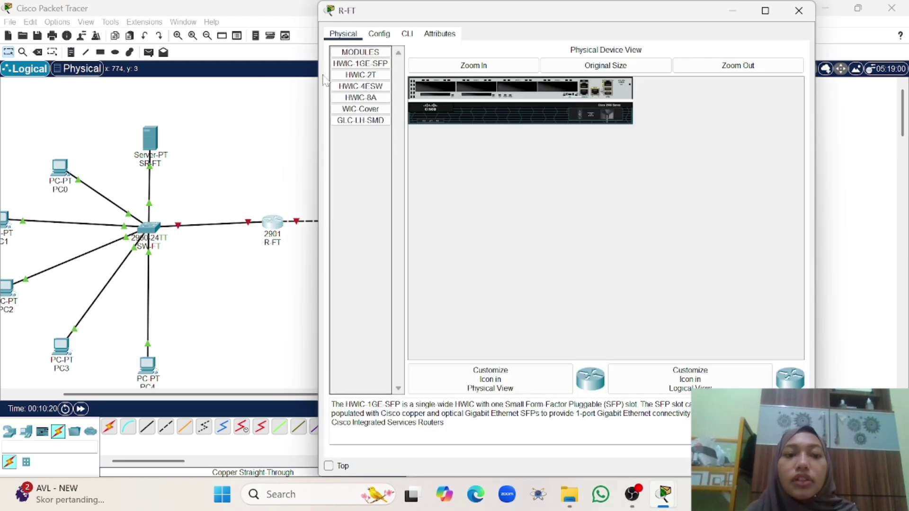
click(408, 34)
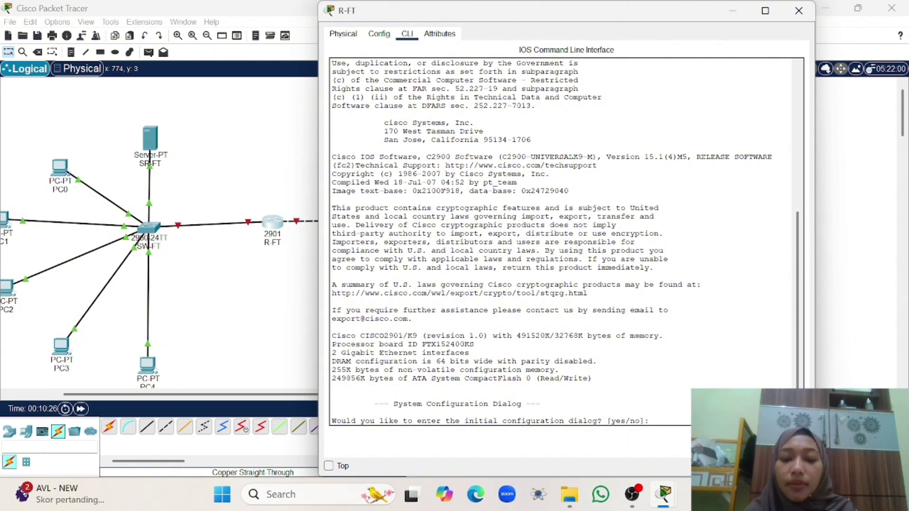
text(no)
key(Return)
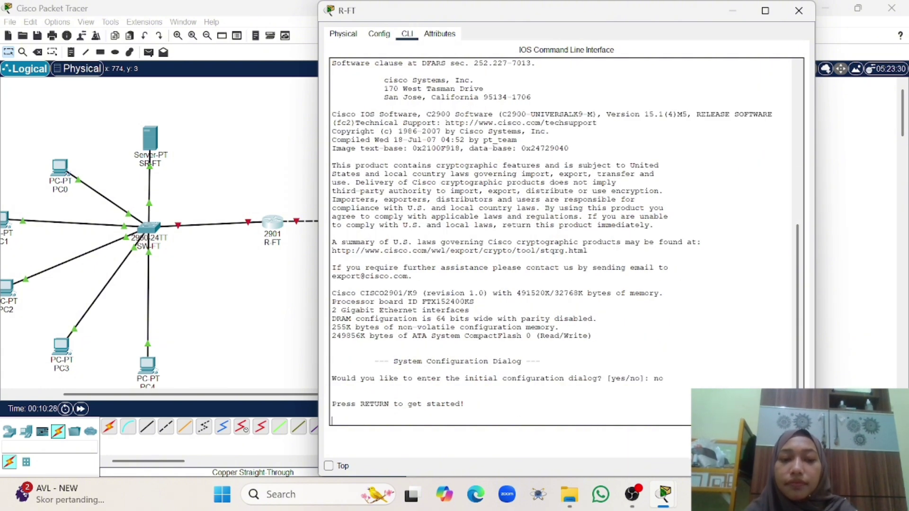
key(Return)
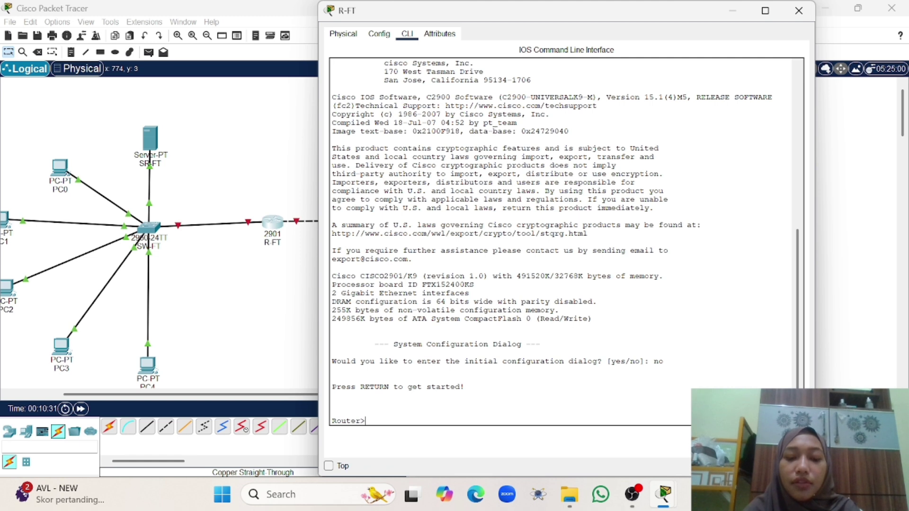
Enter privileged mode on R-FT with enable and global configuration mode with conf t.
text(enable)
key(Return)
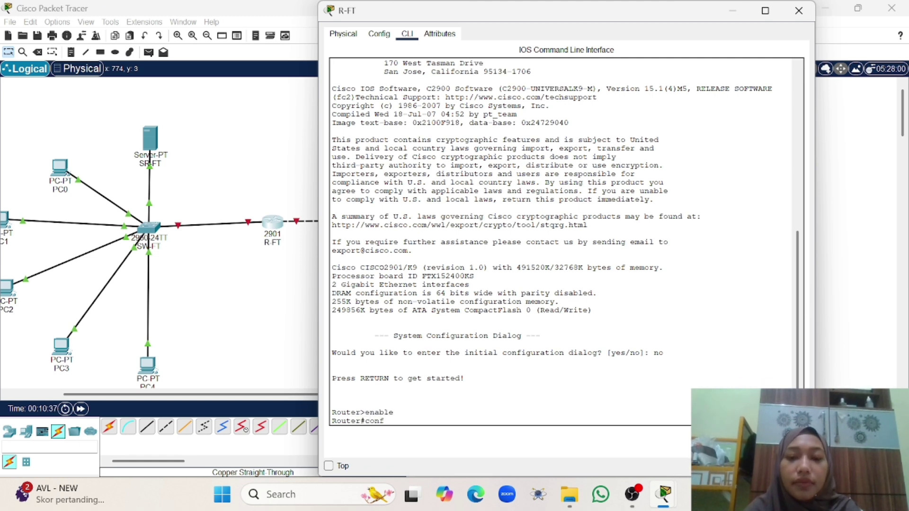
text(conf )
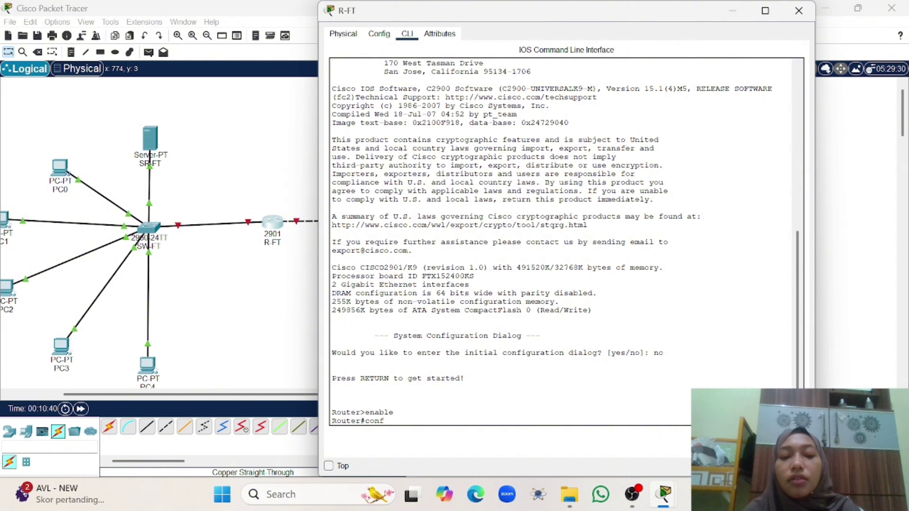
text(t)
key(Return)
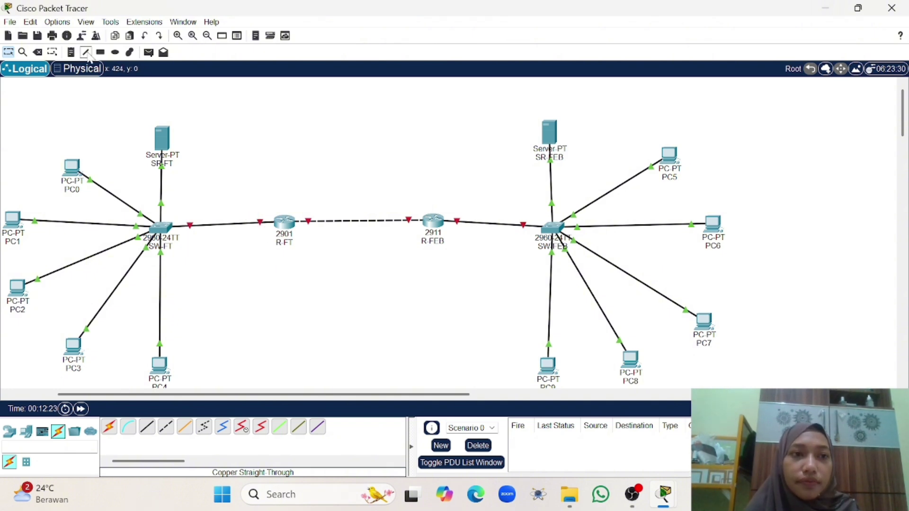
Place a "gig 0/1" text note beside R-FT, below its link to SW-FT.
click(71, 51)
click(258, 238)
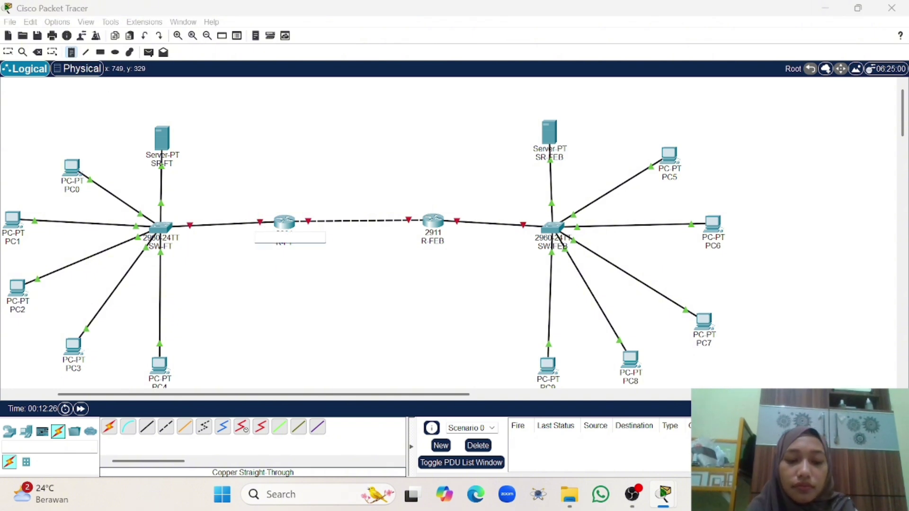
text(gig 0/1)
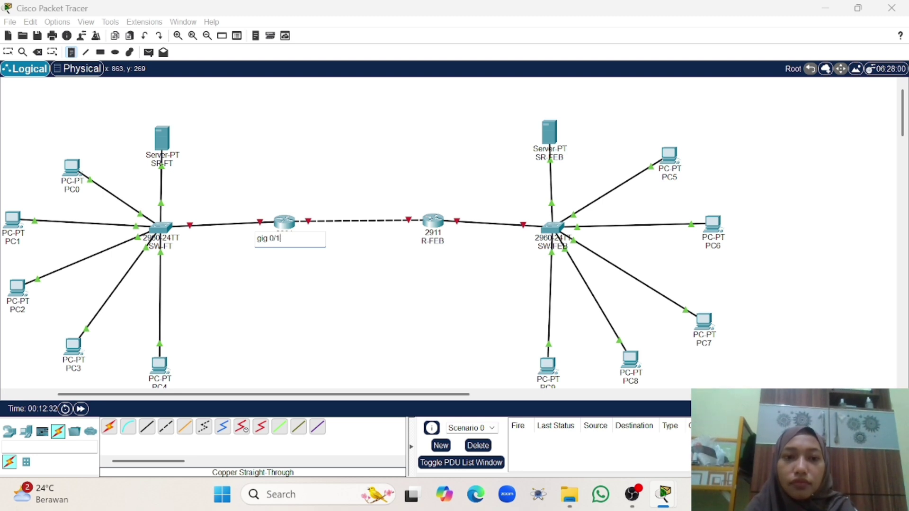
key(Escape)
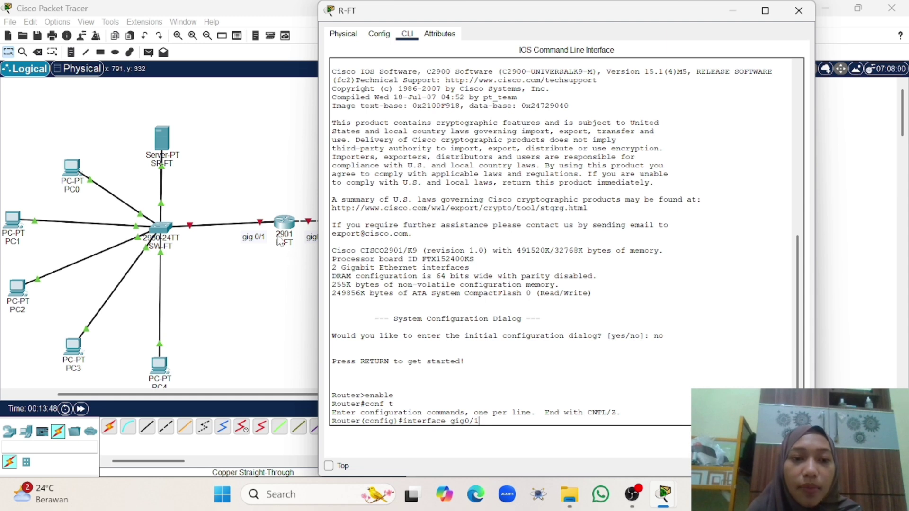
Enter R-FT's gig0/1 interface configuration and assign it IP address 10.0.0.1 with subnet mask 255.255.255.0.
scroll(295, 253, right, 5)
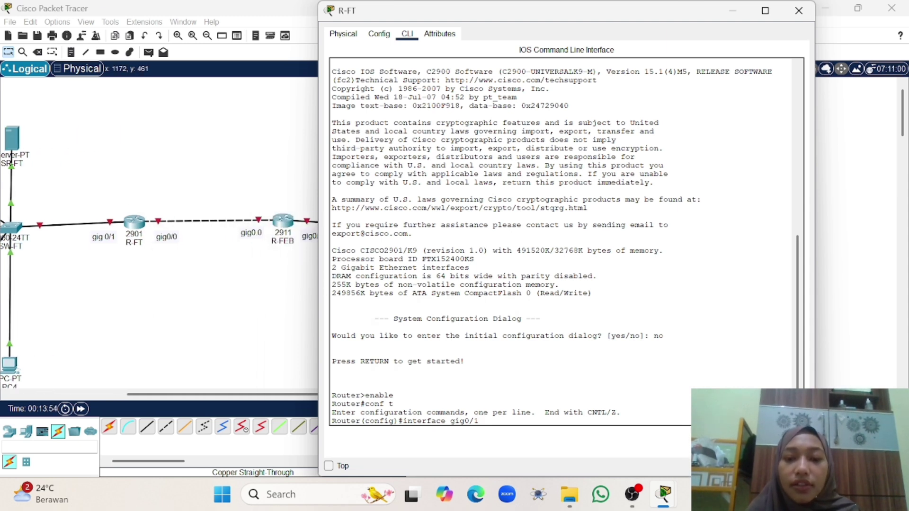
key(Return)
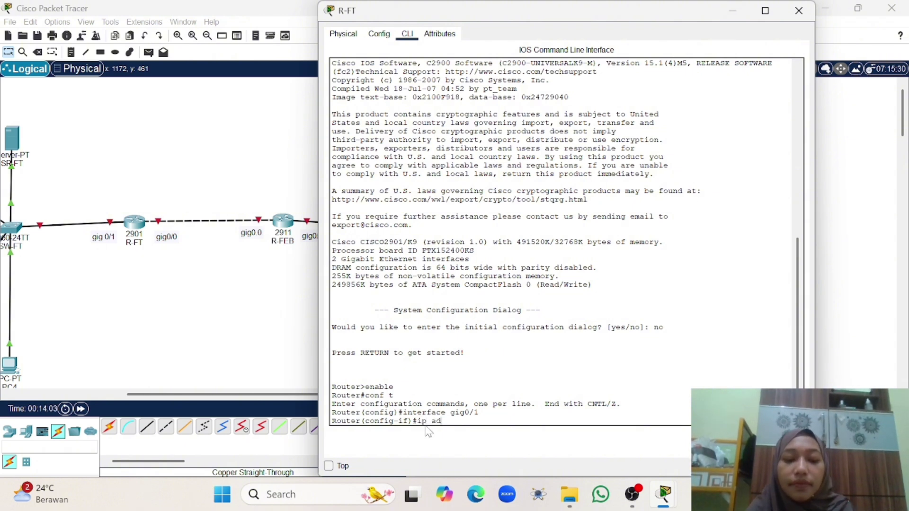
text(ip address)
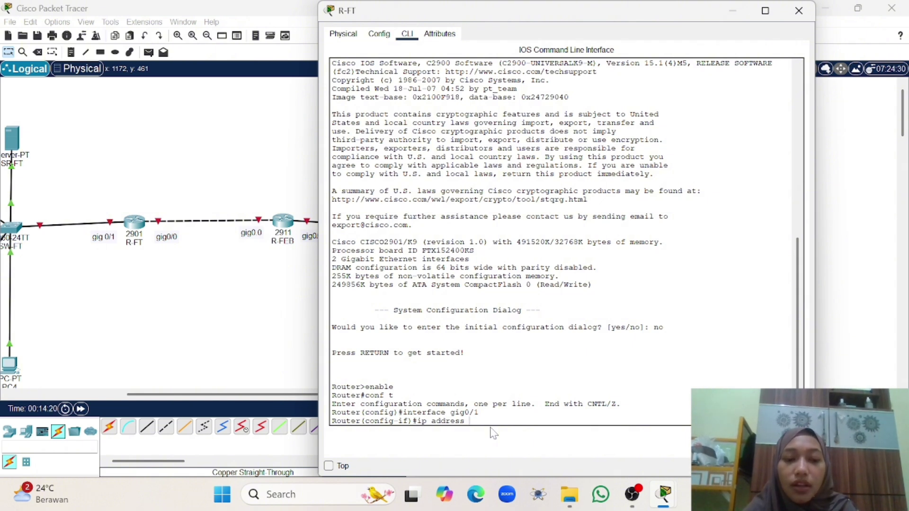
text(1)
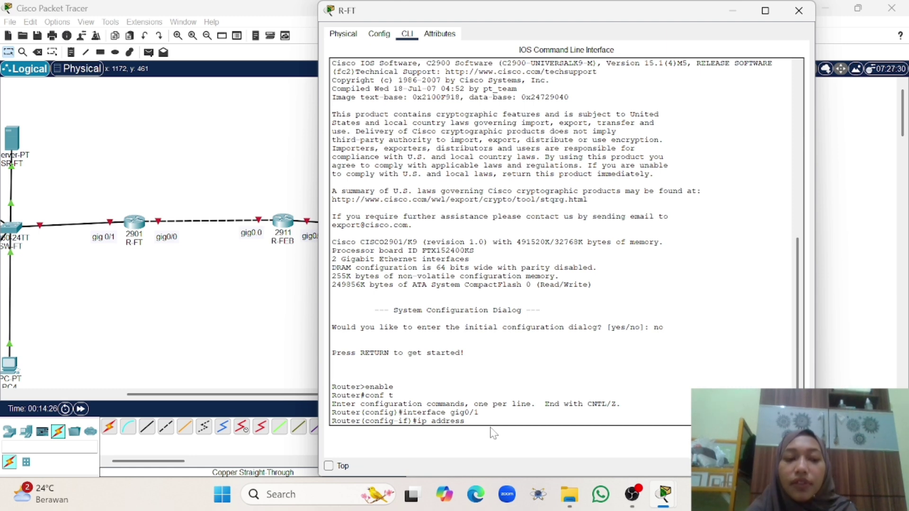
text(10.0)
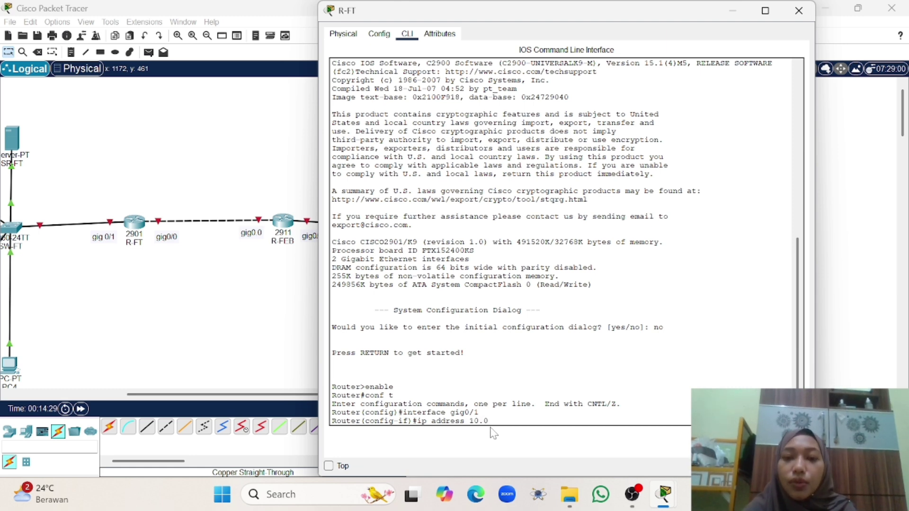
text(.0.1)
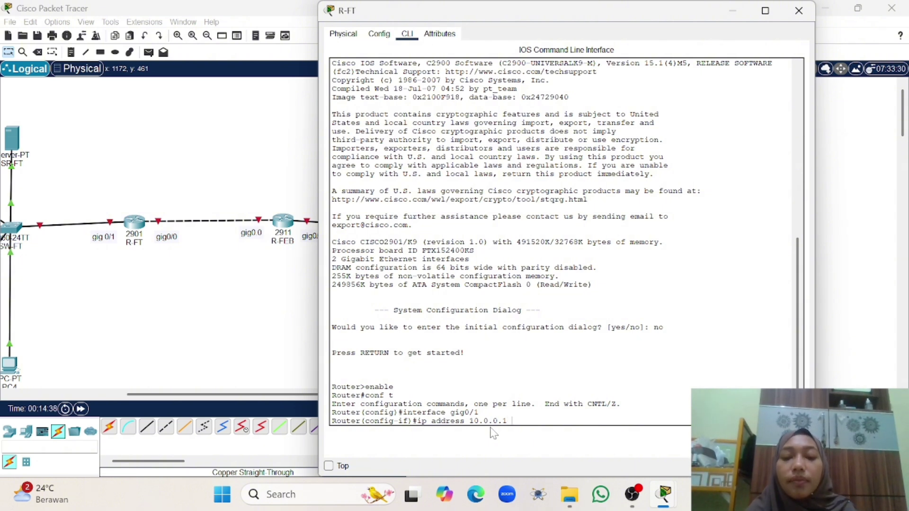
text( 255)
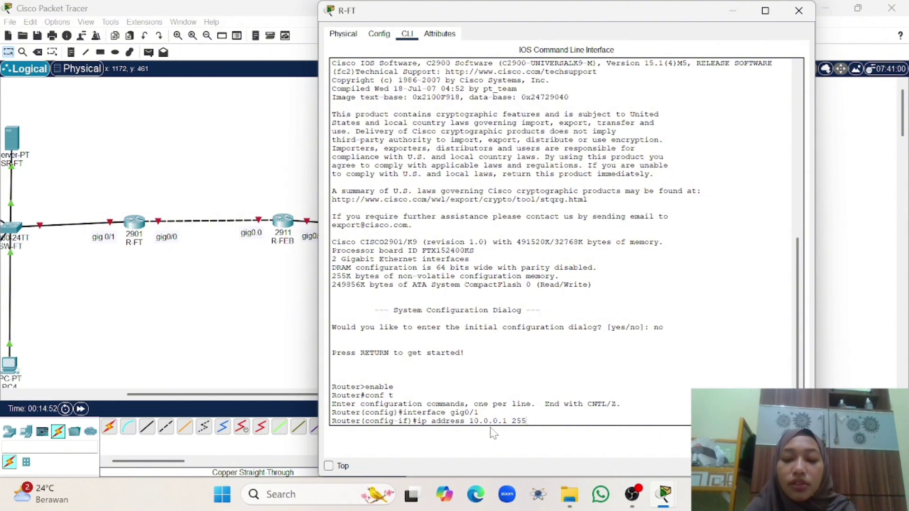
text(.255.)
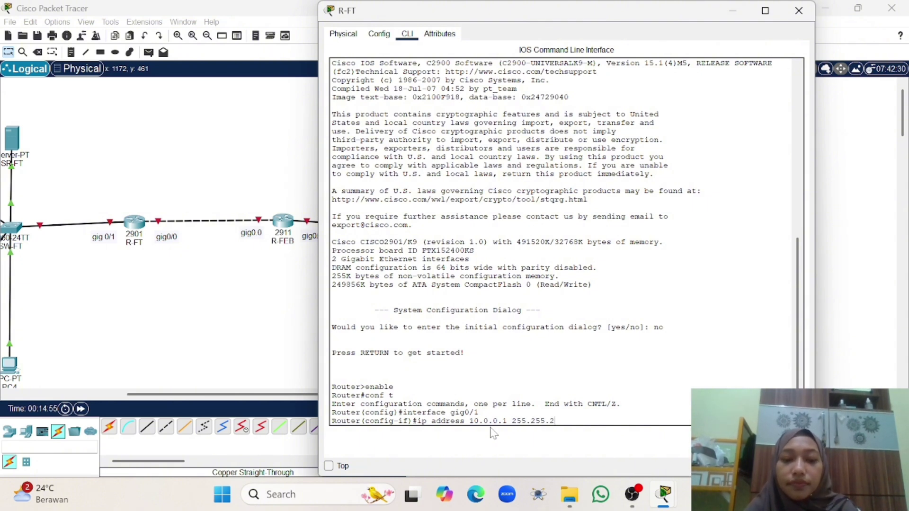
text(255.0)
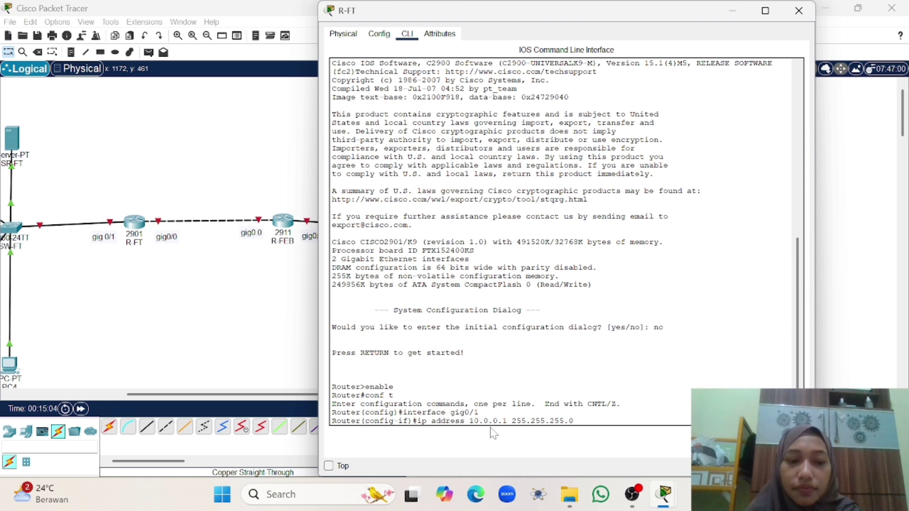
key(Return)
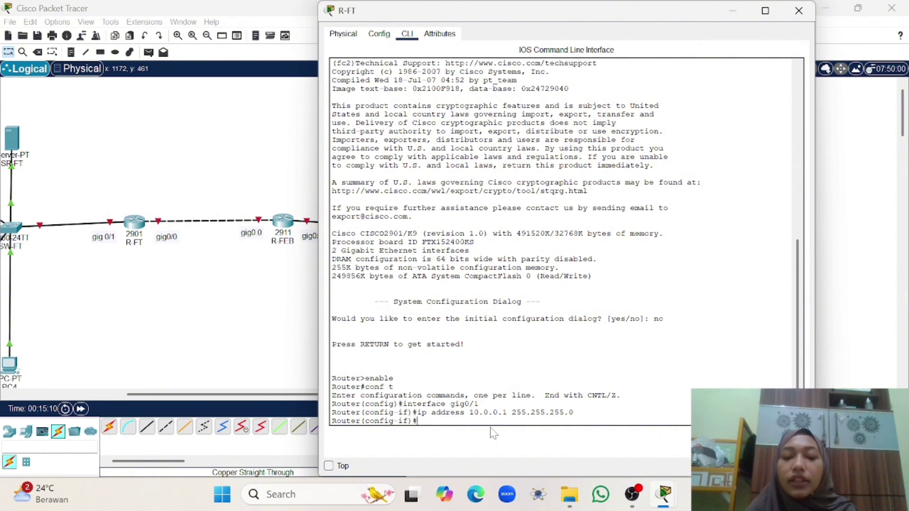
Enable R-FT's gig0/1 interface with no shutdown and return to the interface configuration prompt.
text(no su)
key(BackSpace)
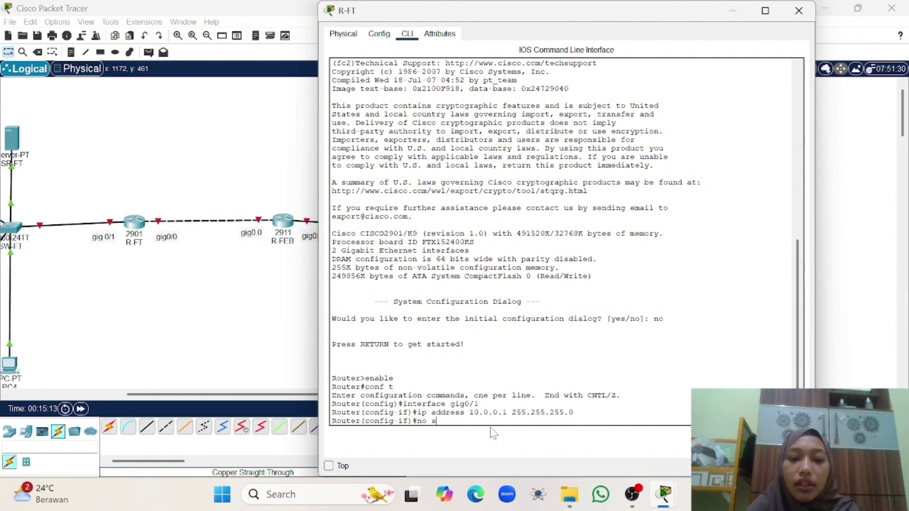
text(hutdiown)
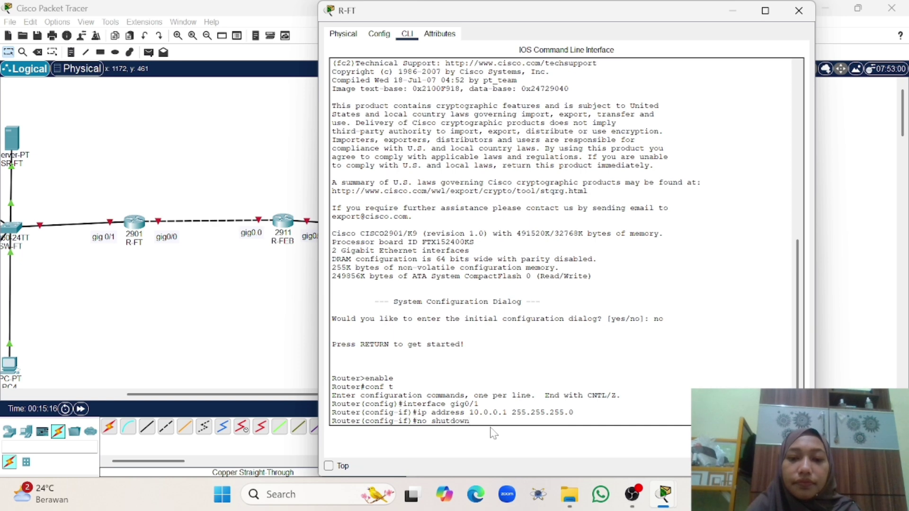
key(Return)
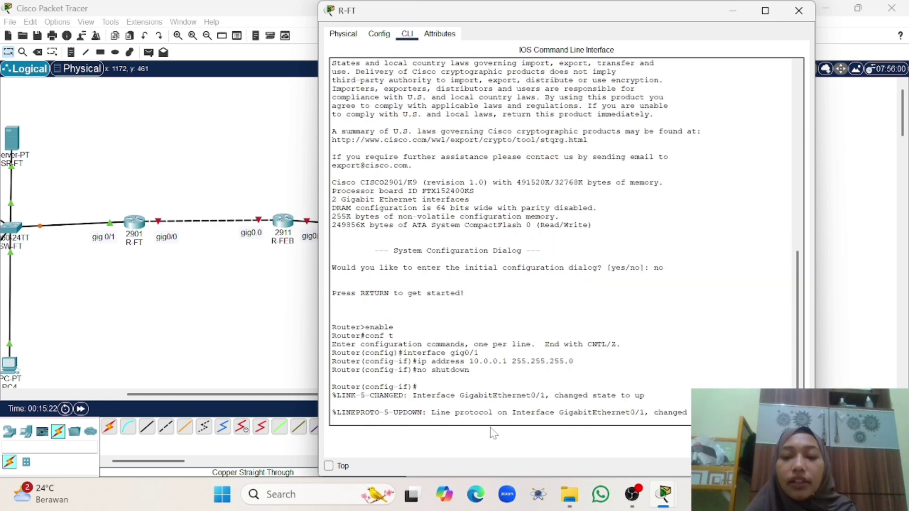
key(Return)
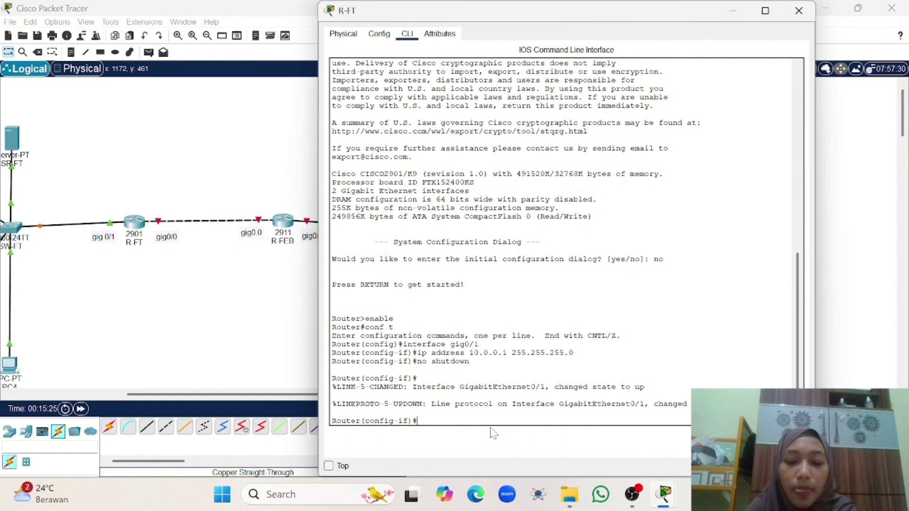
Switch to R-FT's gig0/0 interface and assign it IP address 192.168.1.1 with subnet mask 255.255.255.252.
text(interface)
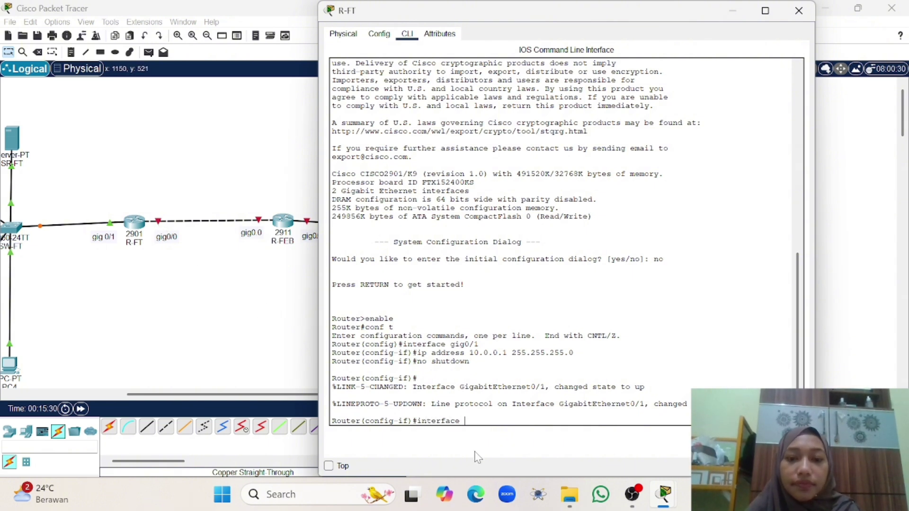
text( gig0)
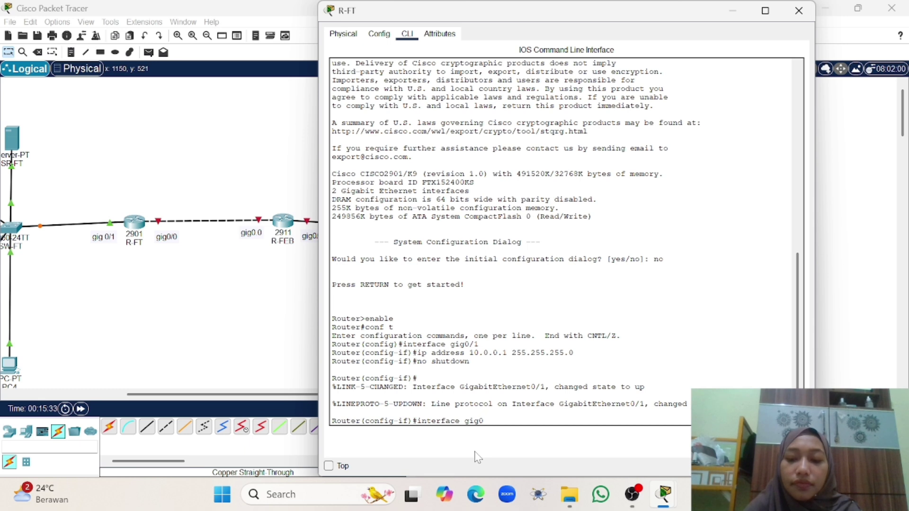
text(/0)
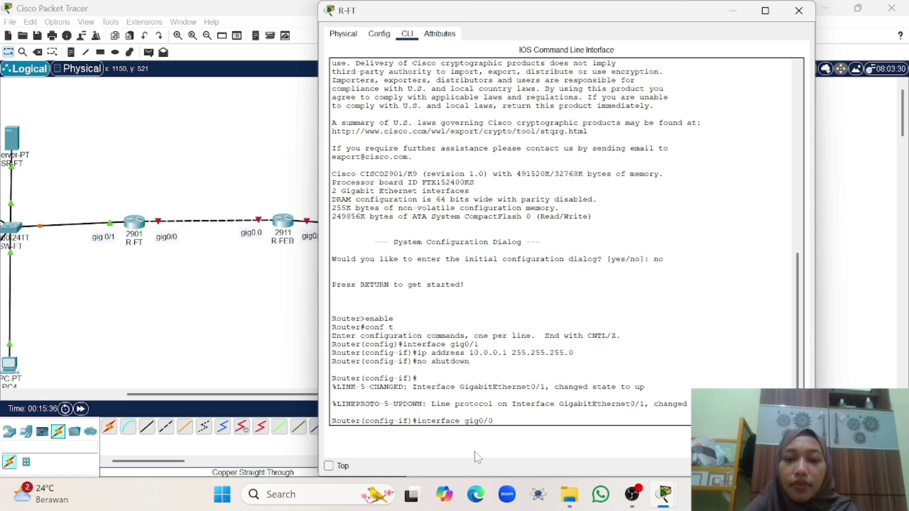
key(Return)
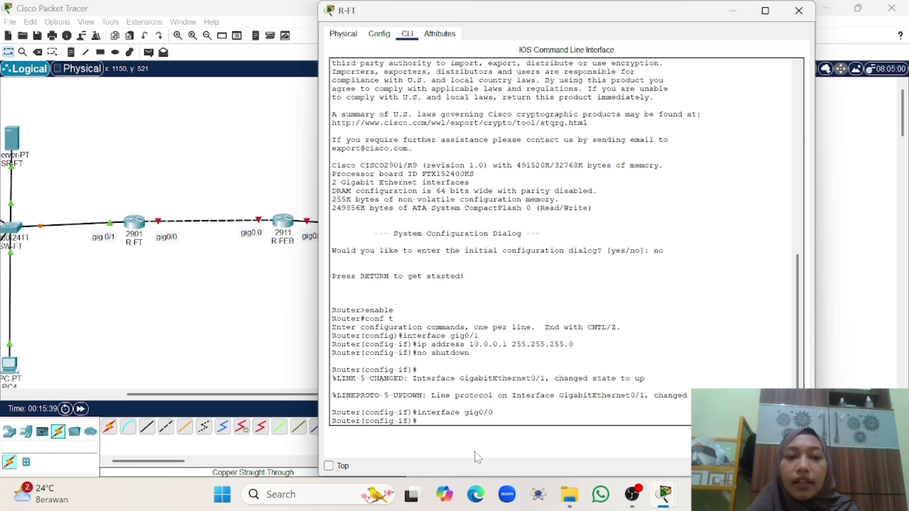
scroll(251, 232, right, 3)
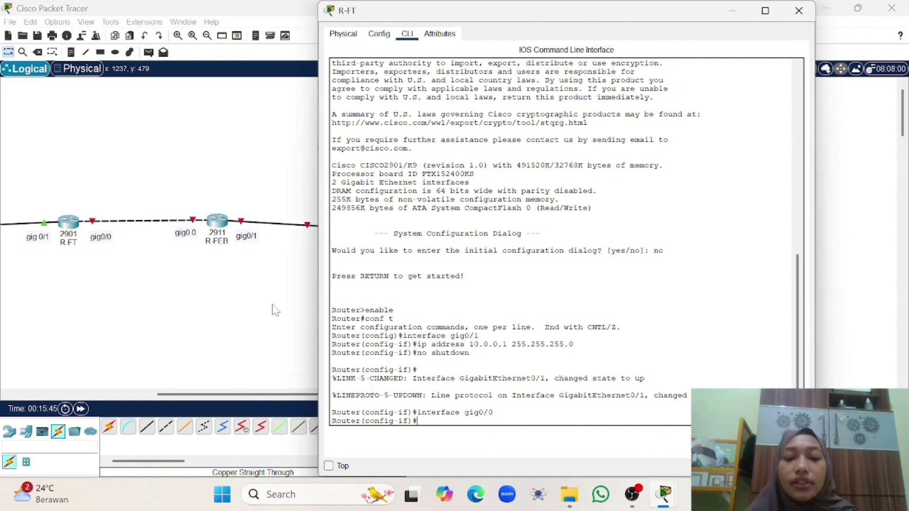
text(ip addres)
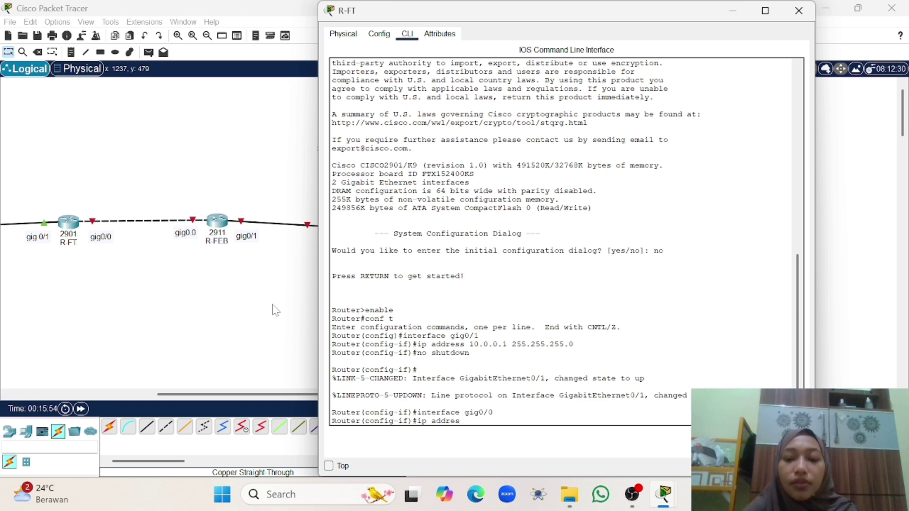
text( 192.168.)
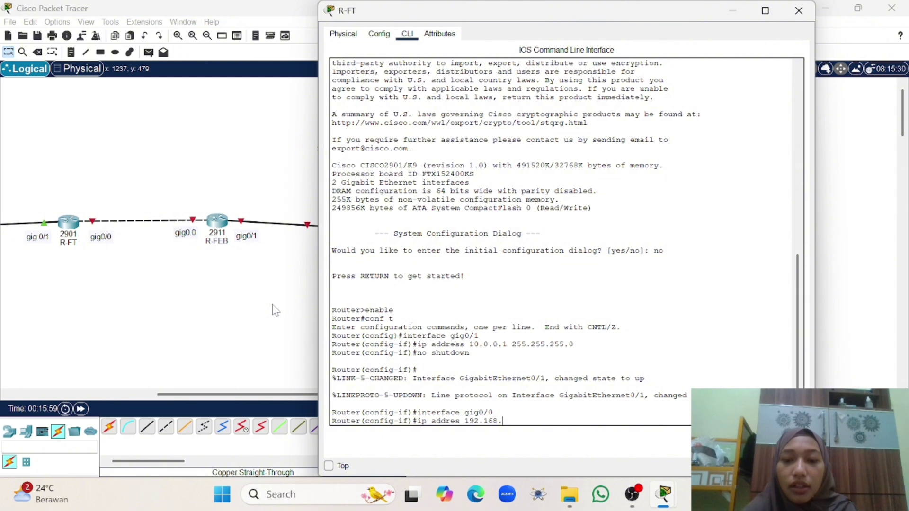
text(1.1)
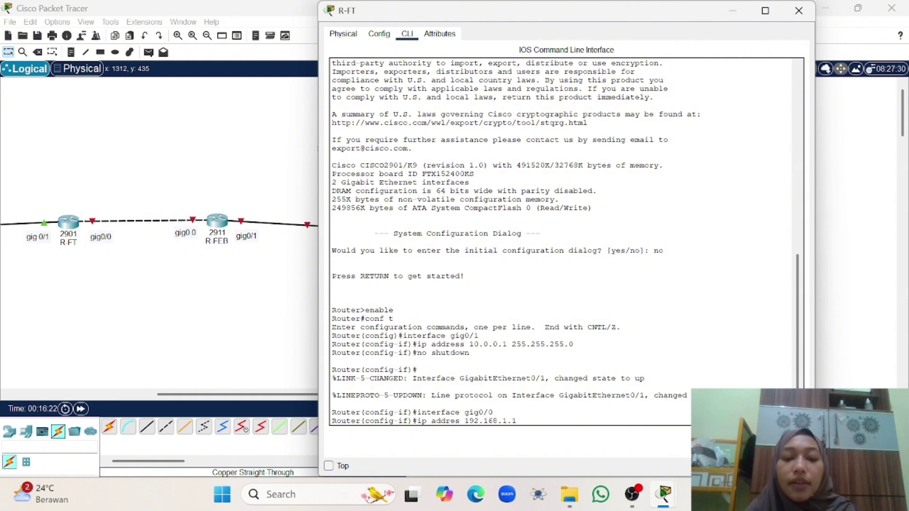
text(255.25)
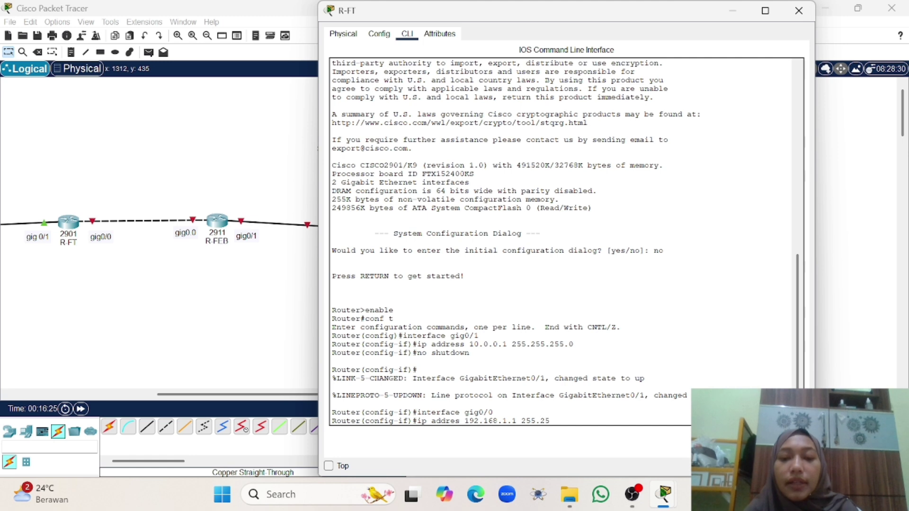
text(5.2)
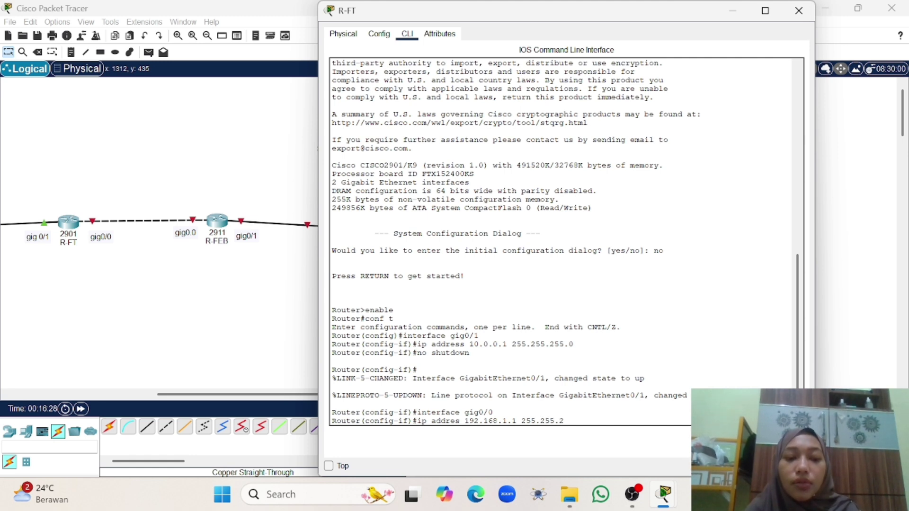
text(55.252)
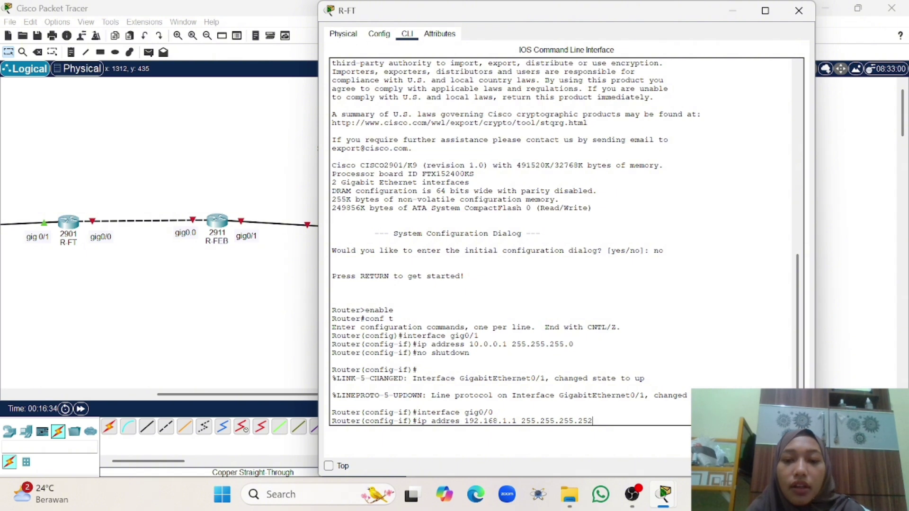
key(Return)
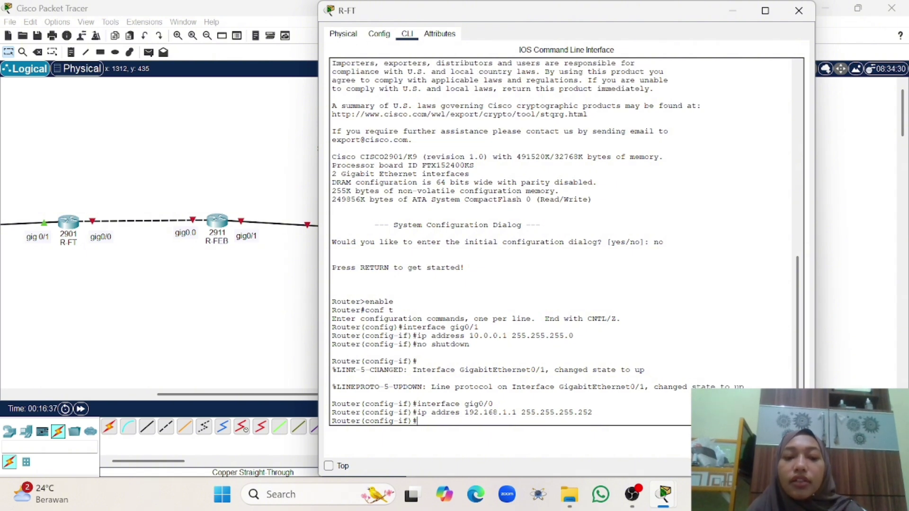
Enable R-FT's gig0/0 interface, which links to R-FEB, with no shutdown.
text(no shutd)
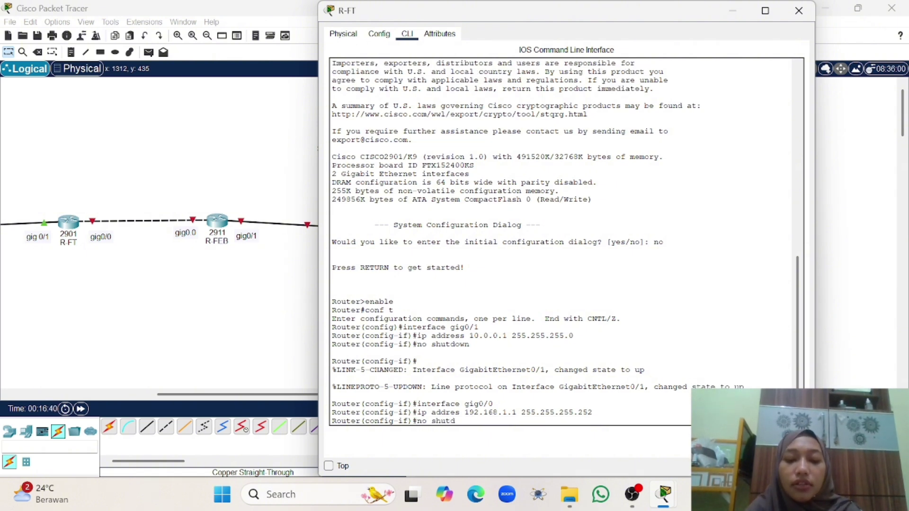
text(own)
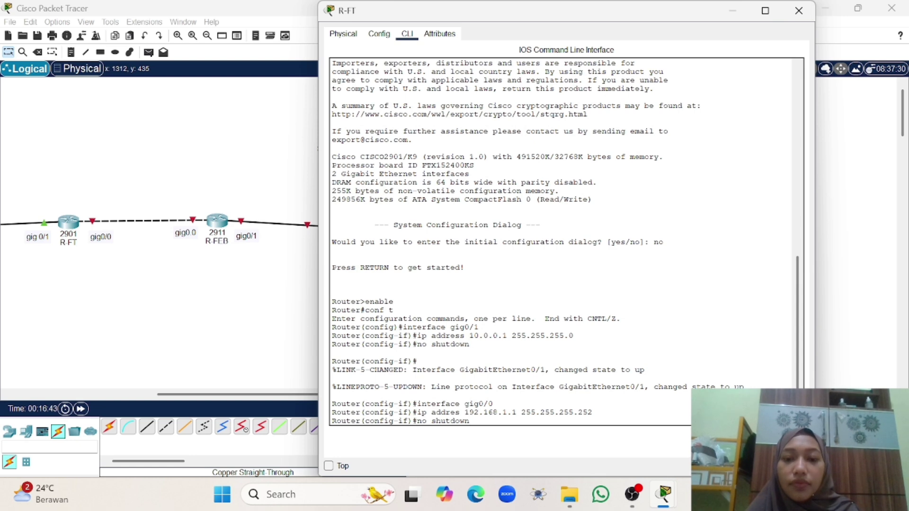
key(Return)
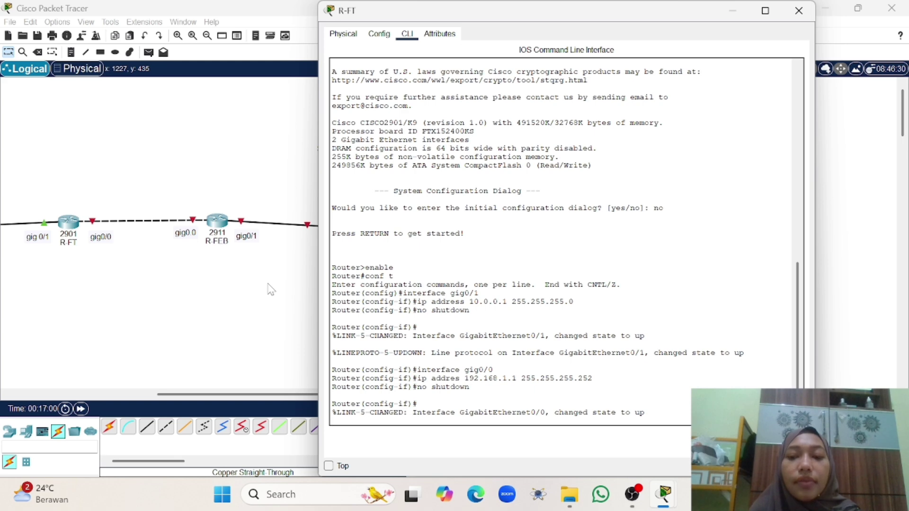
key(Return)
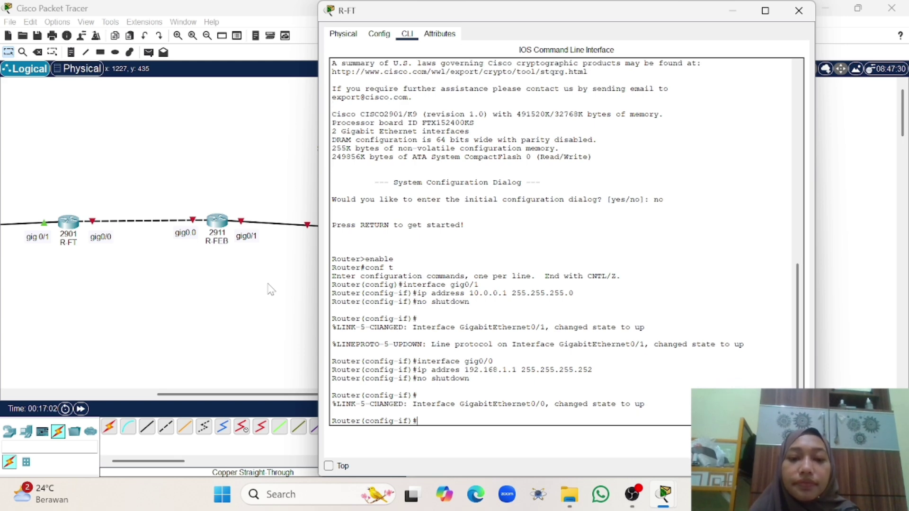
Open the command line of router R-FEB and decline the initial configuration dialog with "no" to reach the router prompt.
click(224, 231)
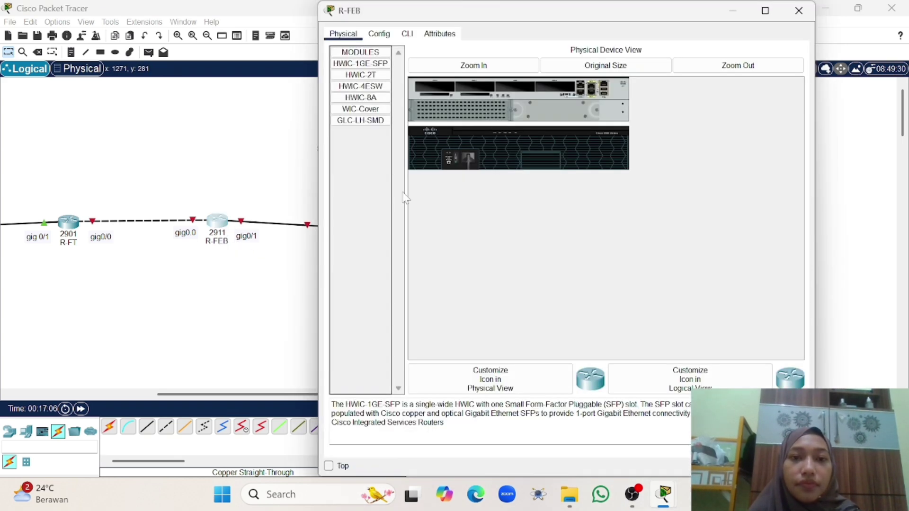
click(407, 34)
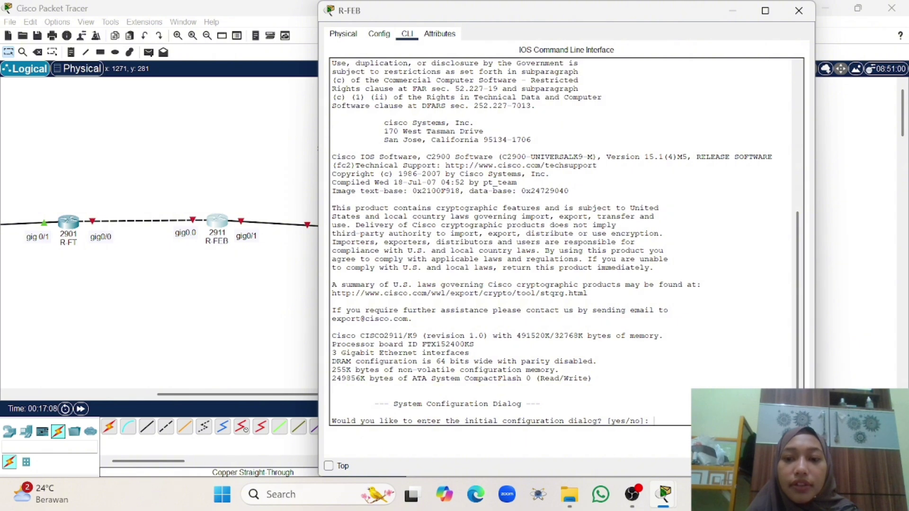
text(no)
key(Return)
key(Return)
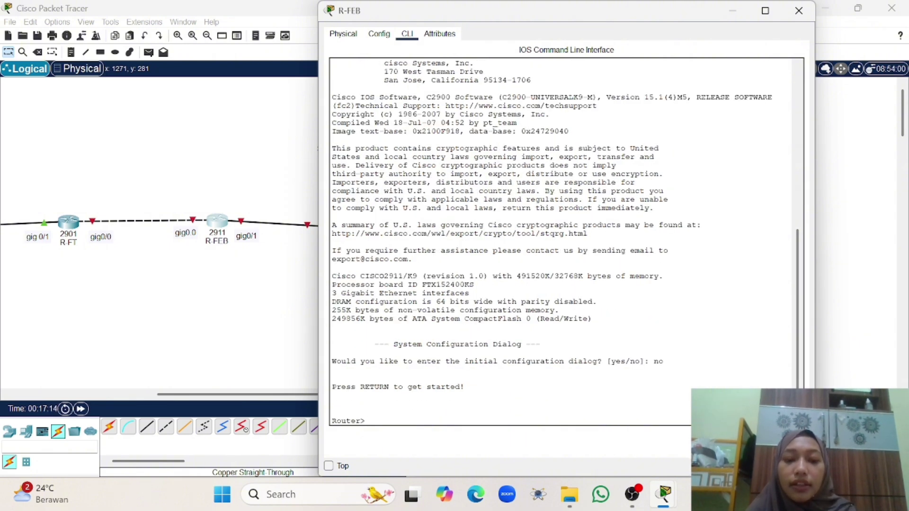
Enter privileged mode on R-FEB with the enable command.
text(enable)
key(Return)
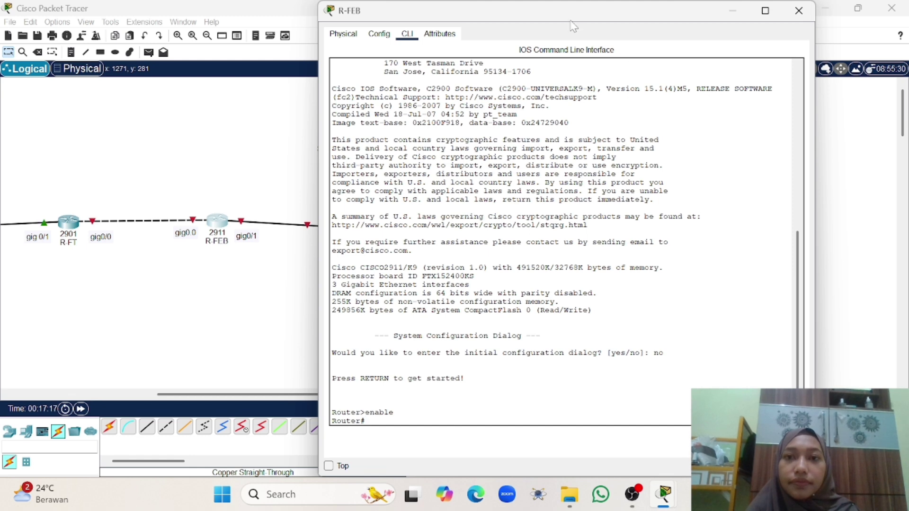
scroll(290, 167, up, 5)
scroll(290, 167, down, 5)
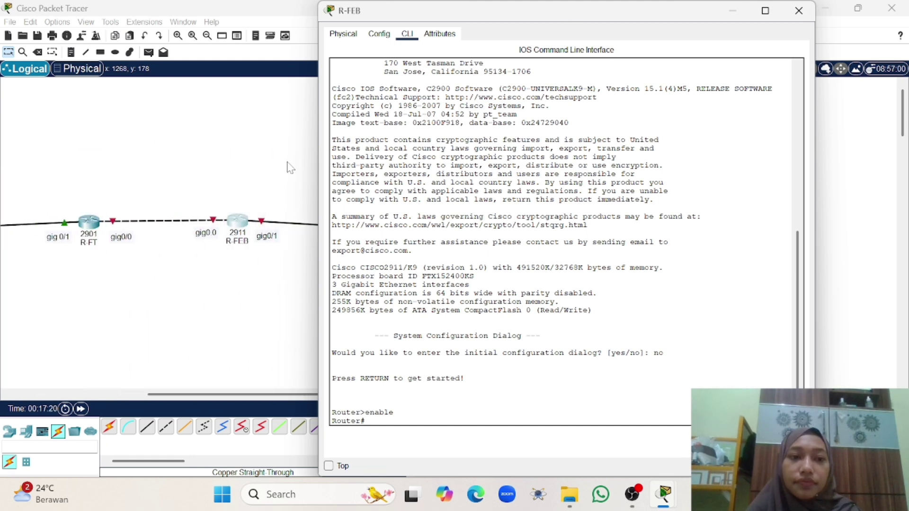
Enter global configuration mode on R-FEB with conf t.
scroll(289, 167, right, 4)
scroll(290, 166, left, 1)
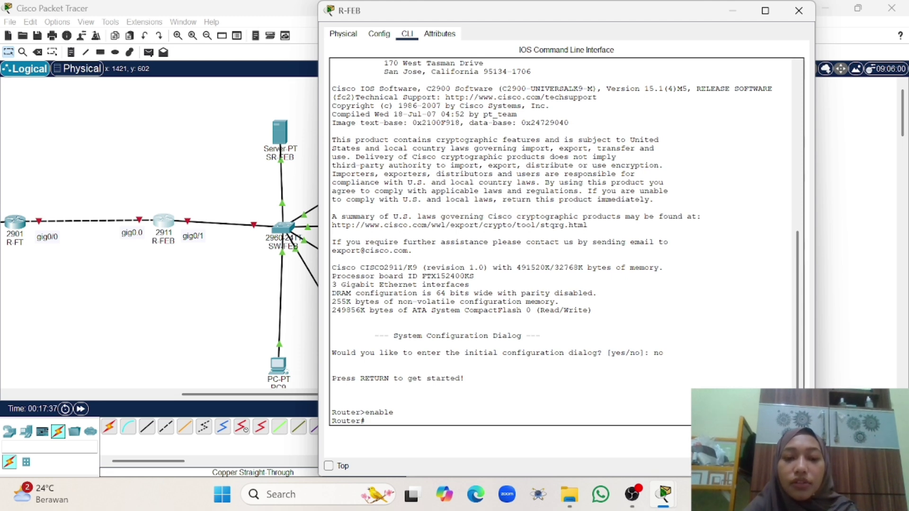
text(con)
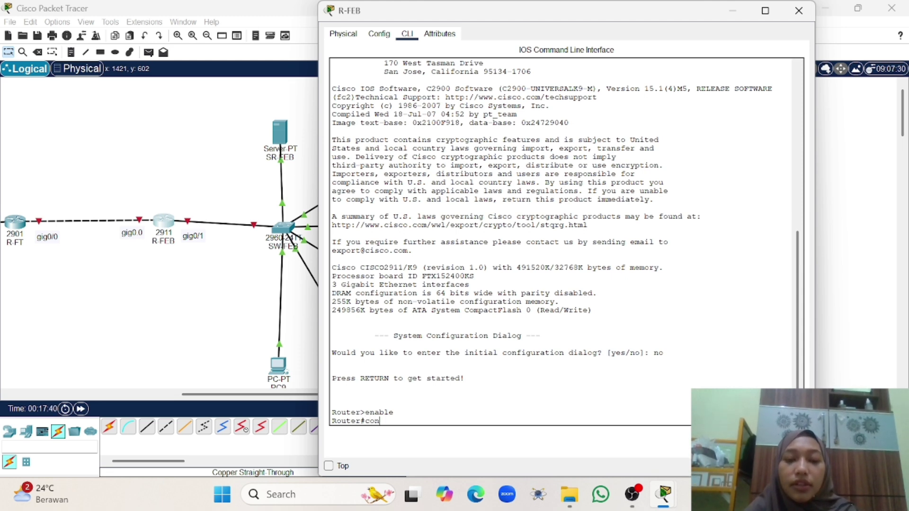
text(f t)
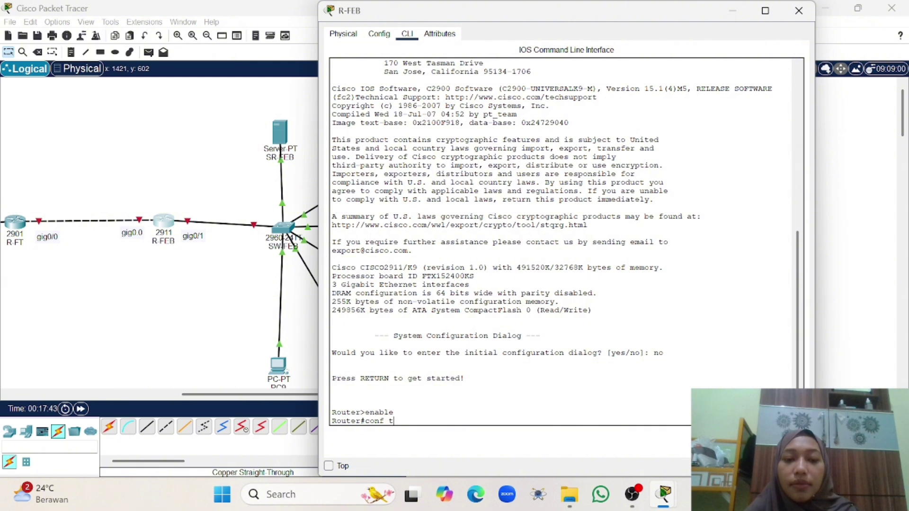
key(Return)
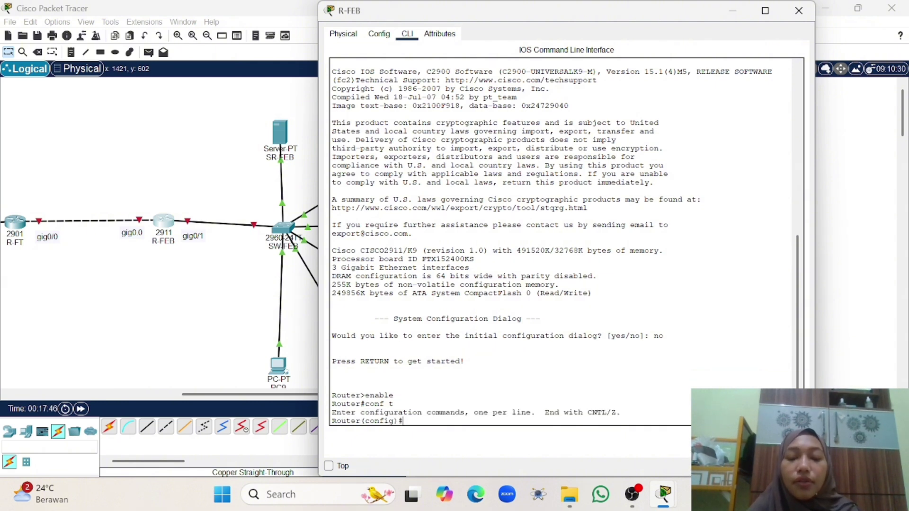
Enter interface configuration mode for R-FEB's gig0/0, the port linked to R-FT.
text(interf)
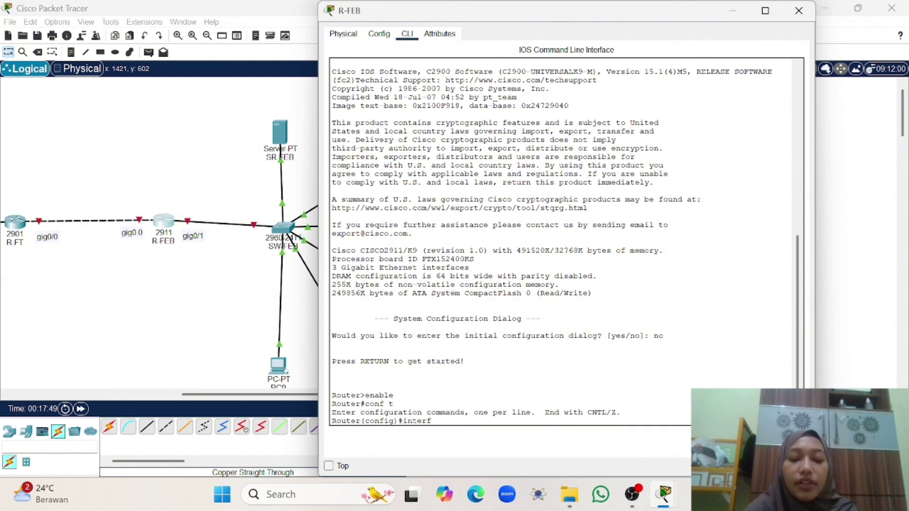
text(ace)
scroll(30, 230, left, 5)
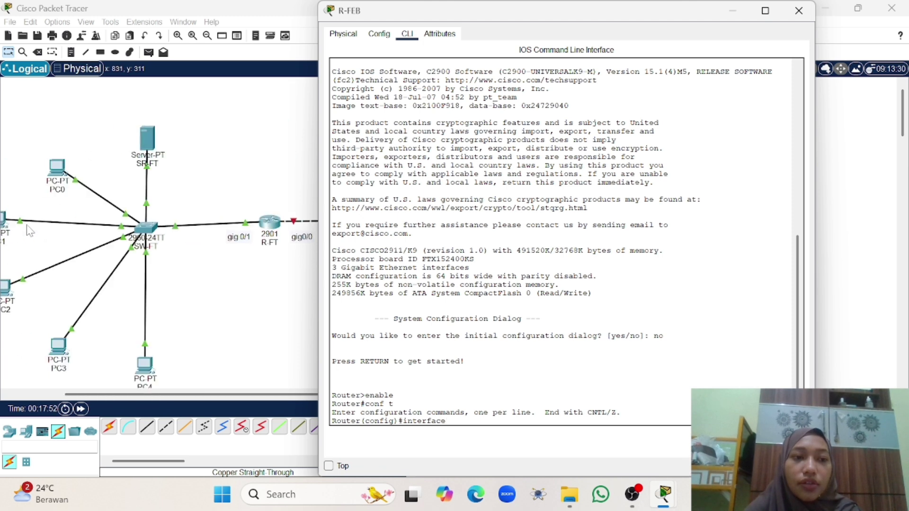
scroll(30, 231, right, 5)
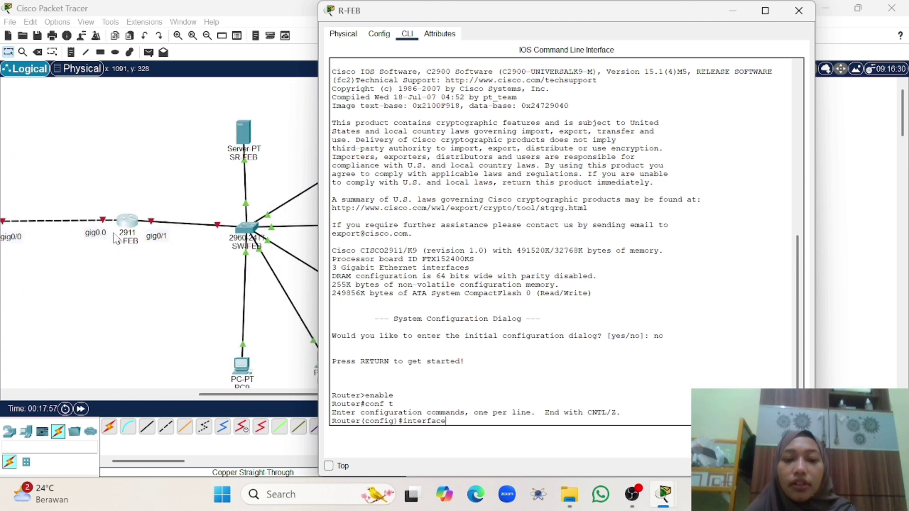
text(gig0)
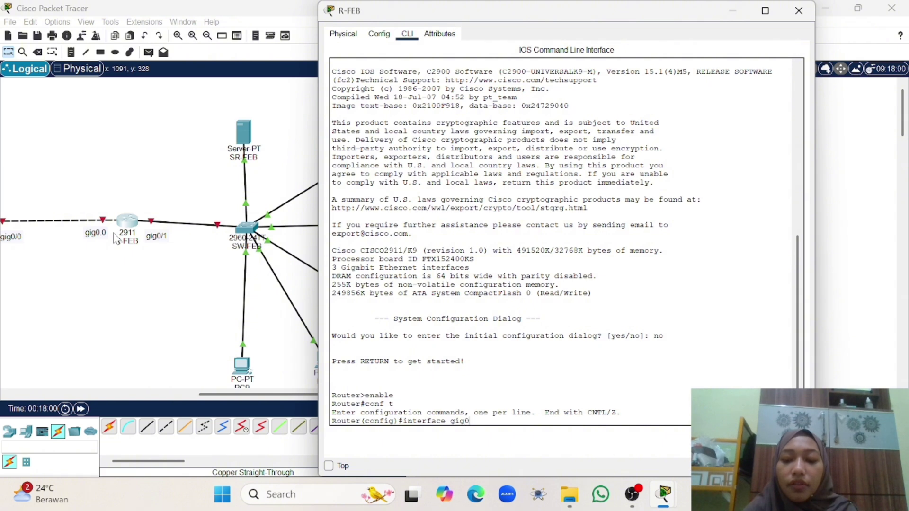
text(/0)
key(Return)
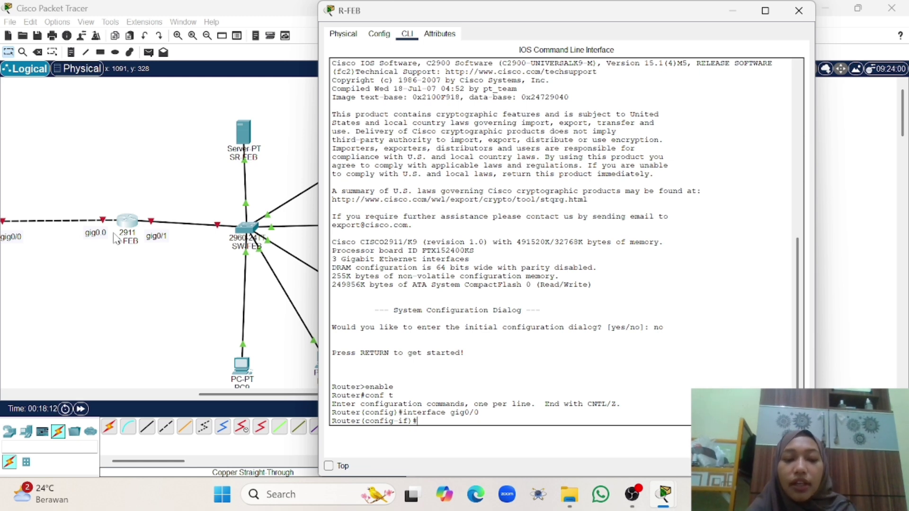
Assign R-FEB's gig0/0 interface the IP address 192.168.1.2 with subnet mask 255.255.255.252.
text(ddress)
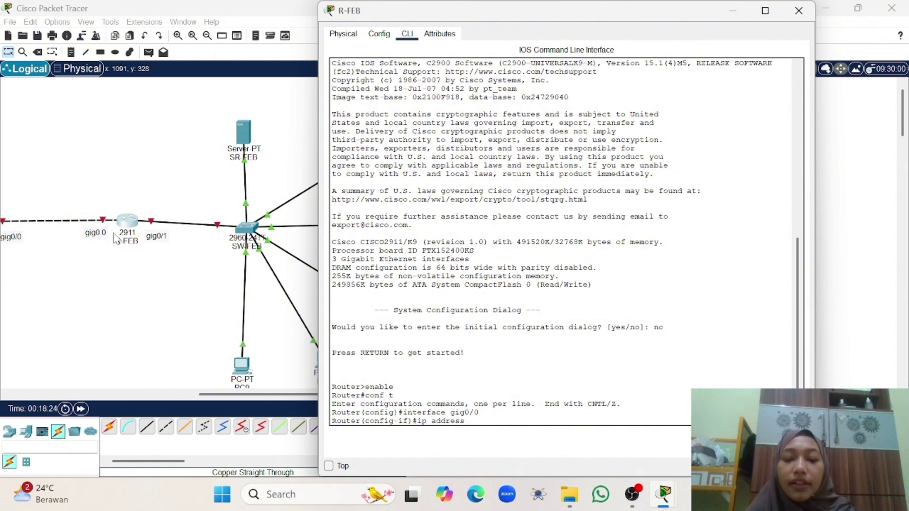
text(72.)
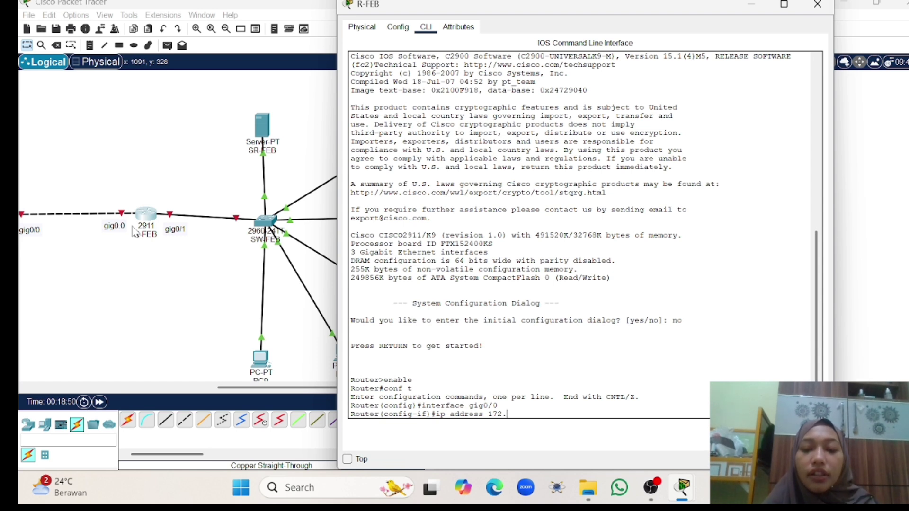
key(BackSpace)
key(BackSpace)
key(BackSpace)
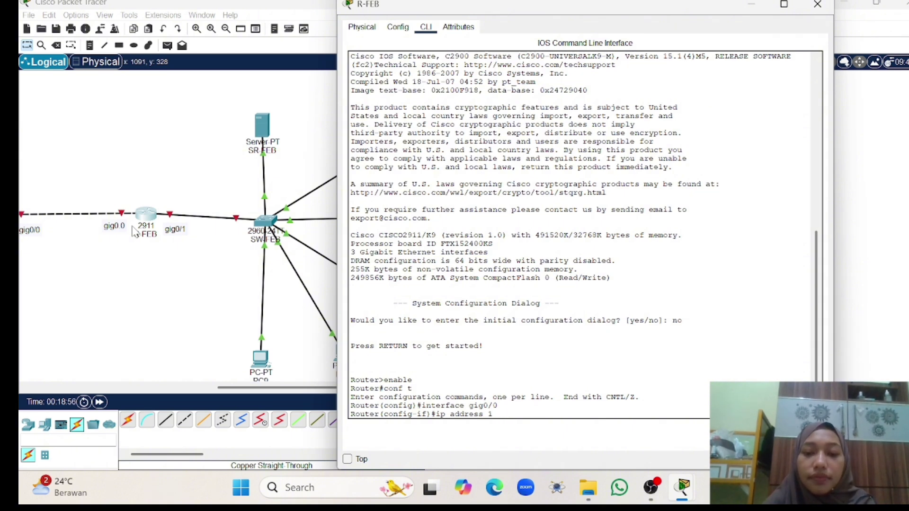
text(92.1)
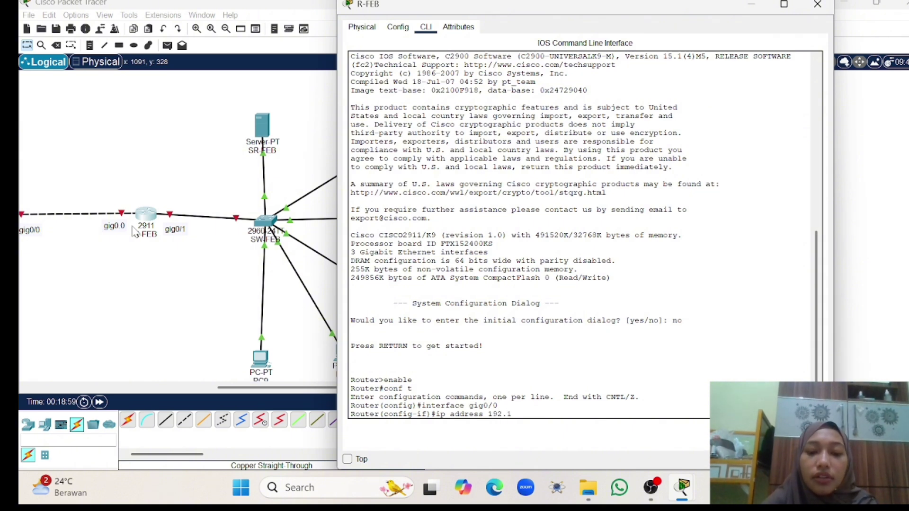
text(68.1.2)
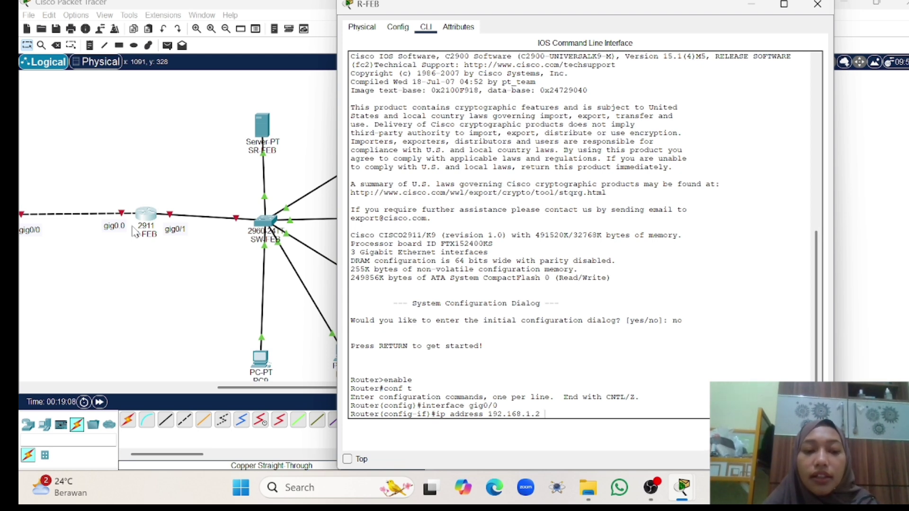
text( 255)
text(.255.255.252)
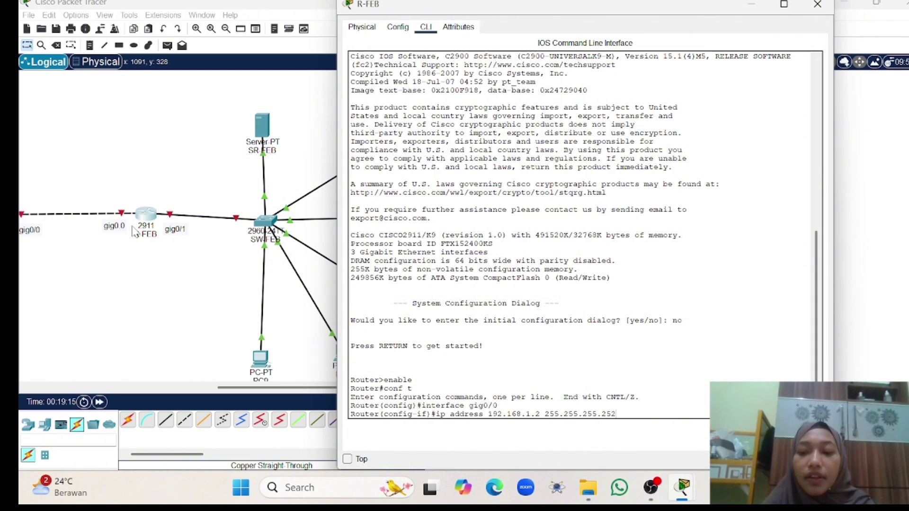
key(Return)
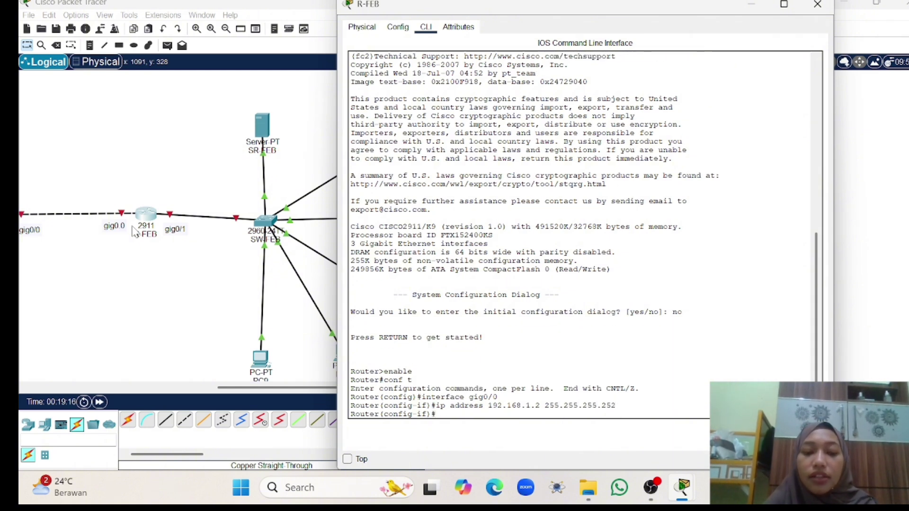
Enable R-FEB's gig0/0 interface with no shutdown, check its link to R-FT in the topology and return to the router prompt.
text(no shutdow)
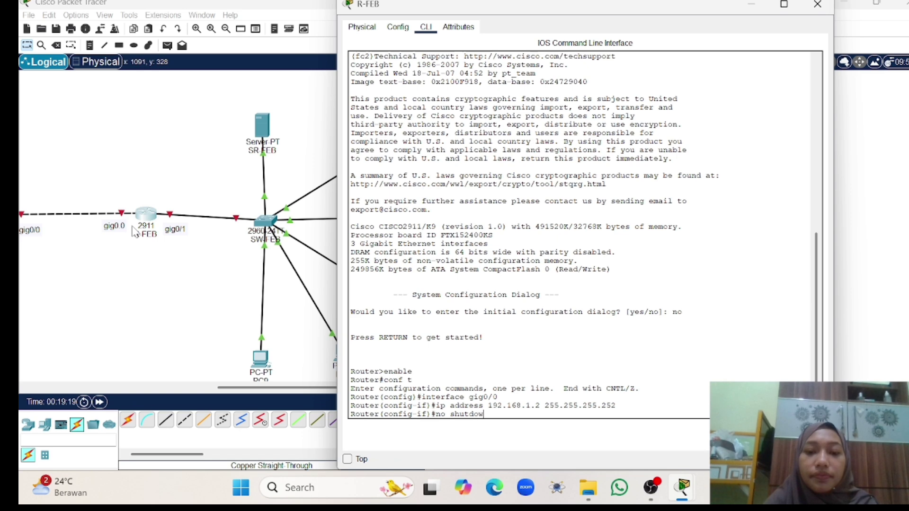
text(n)
key(Return)
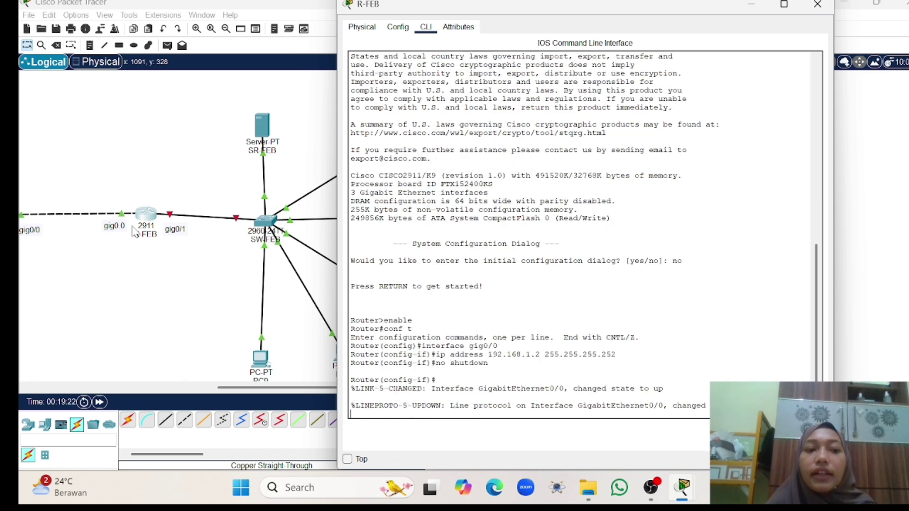
scroll(134, 232, left, 2)
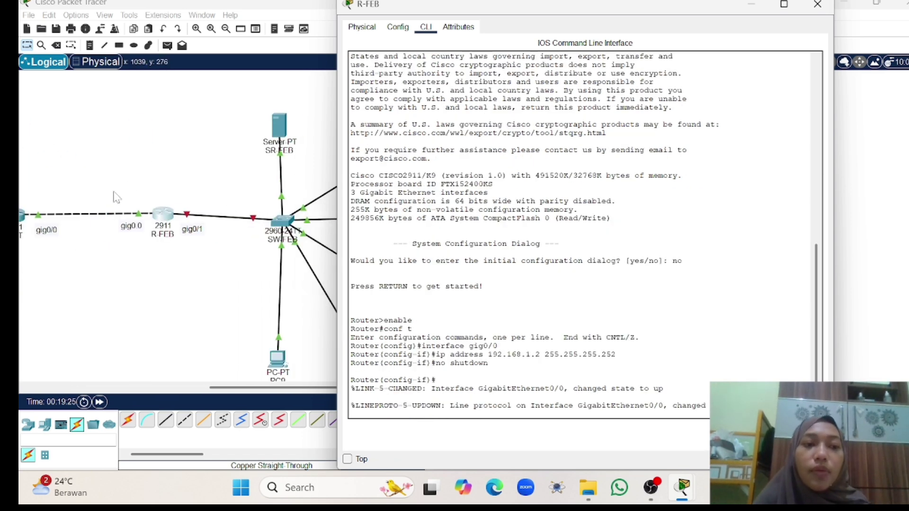
scroll(217, 258, right, 5)
scroll(108, 250, left, 10)
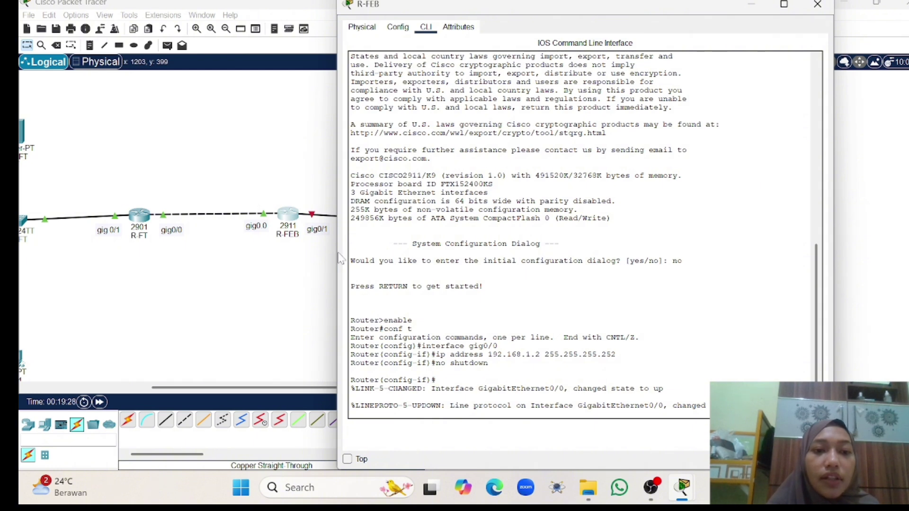
scroll(308, 257, right, 15)
key(Return)
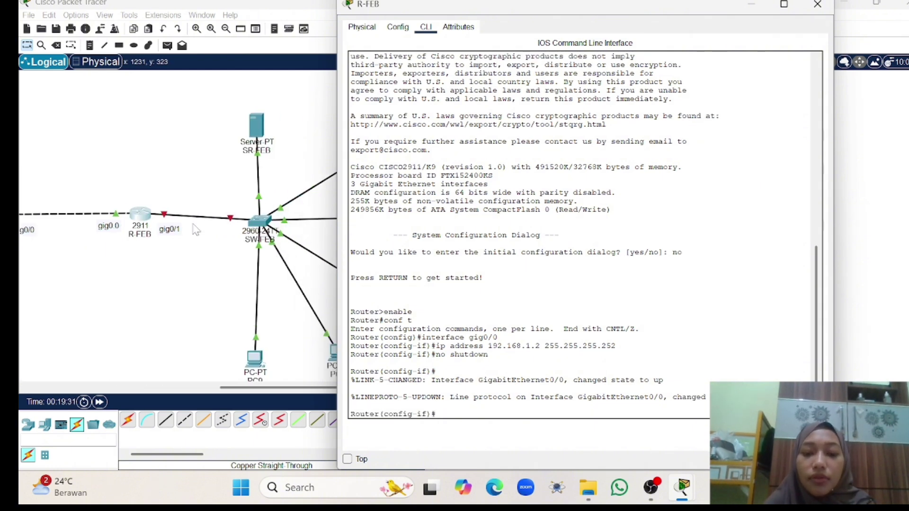
Switch to configuring R-FEB's gig0/1 interface, the port linked to switch SW-FEB.
text(interface)
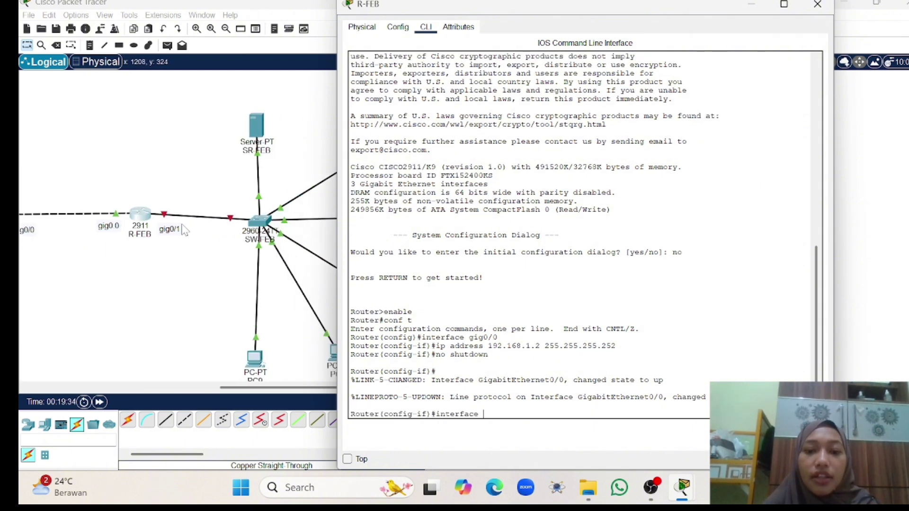
text( gig0/)
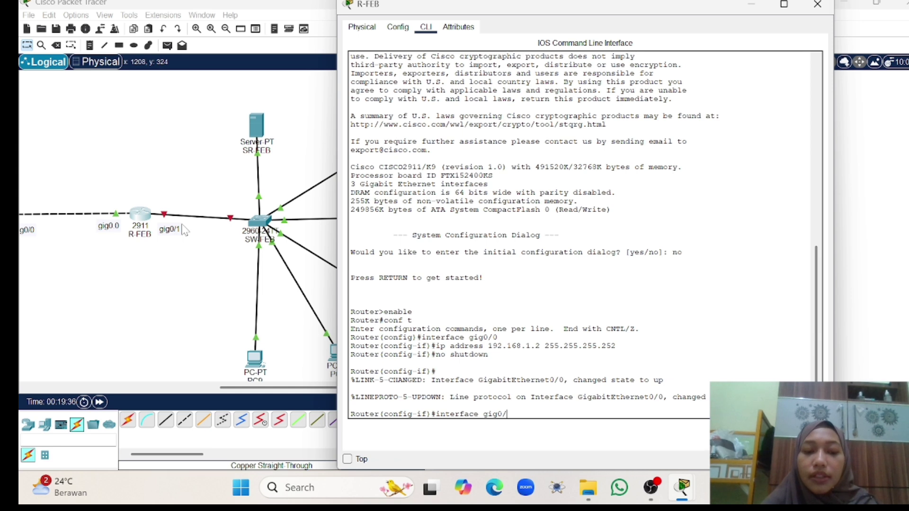
text(1)
key(Return)
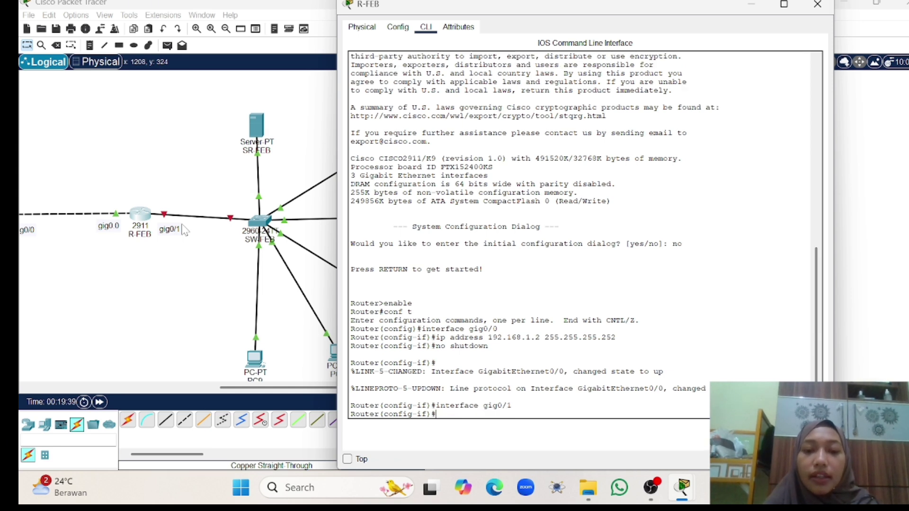
Assign R-FEB's gig0/1 interface the IP address 172.16.0.1 with subnet mask 255.255.255.0.
text(ip)
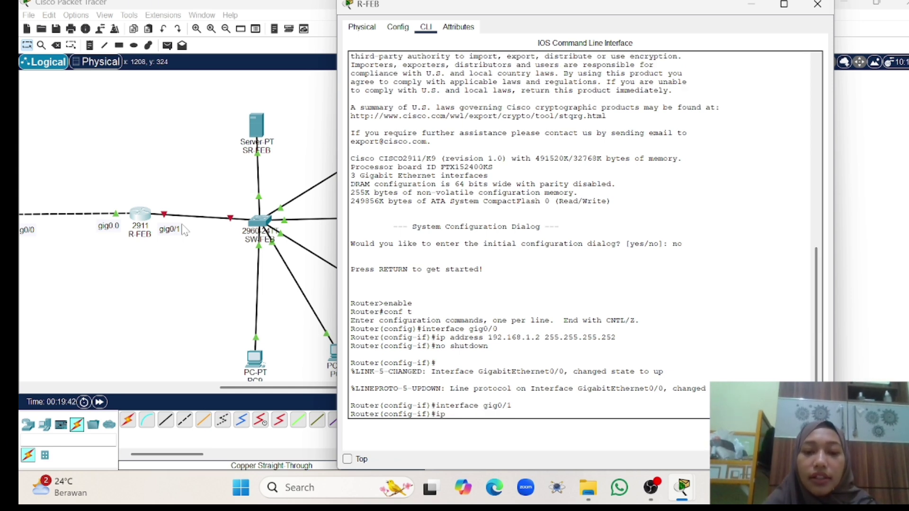
text( address)
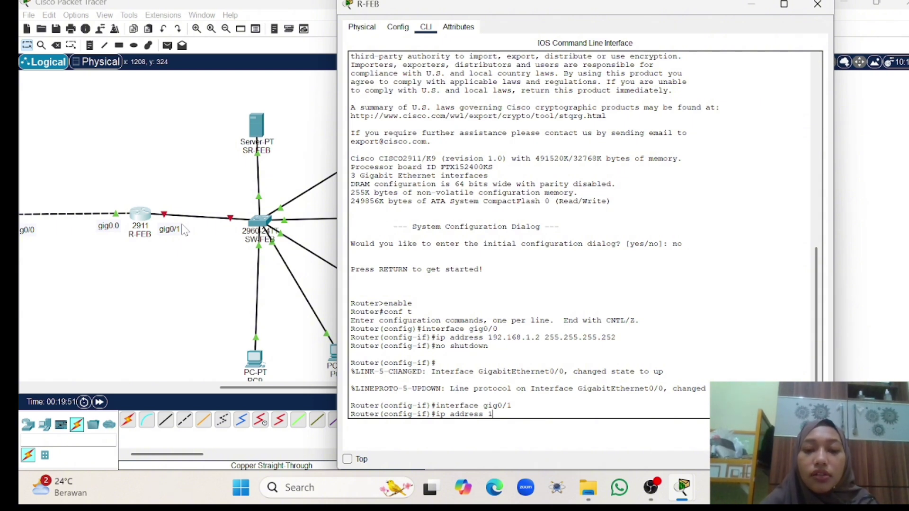
text(172)
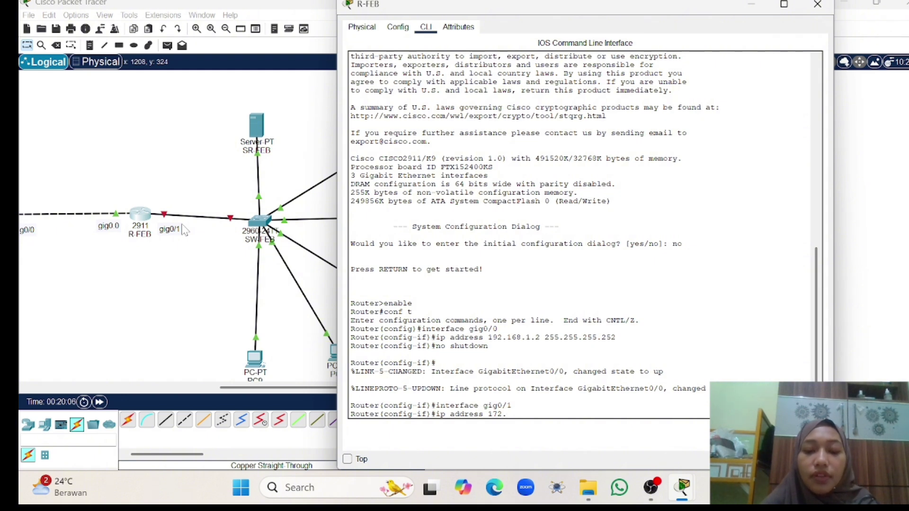
text(.16)
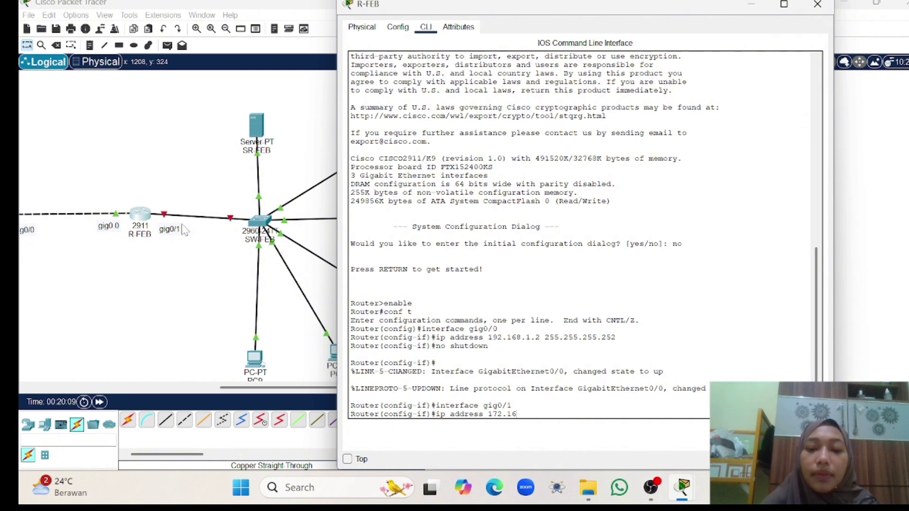
text(.0.1)
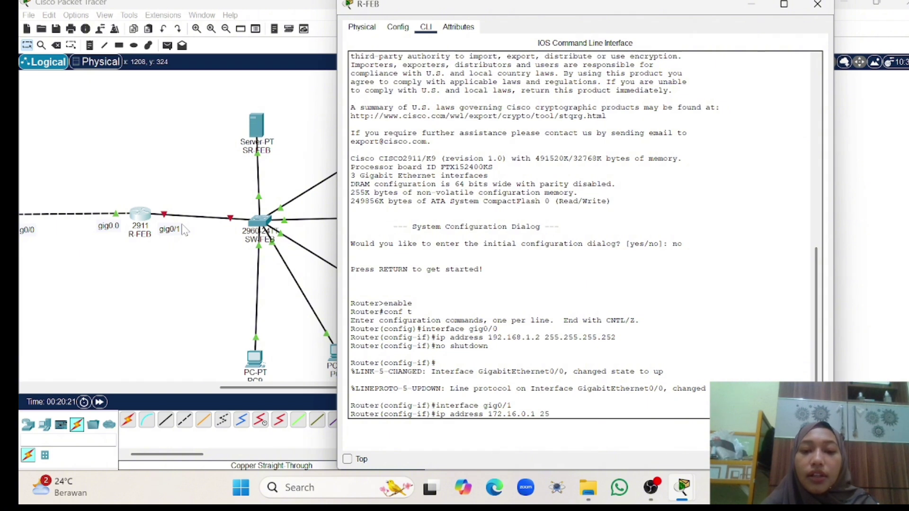
text( 255.255.)
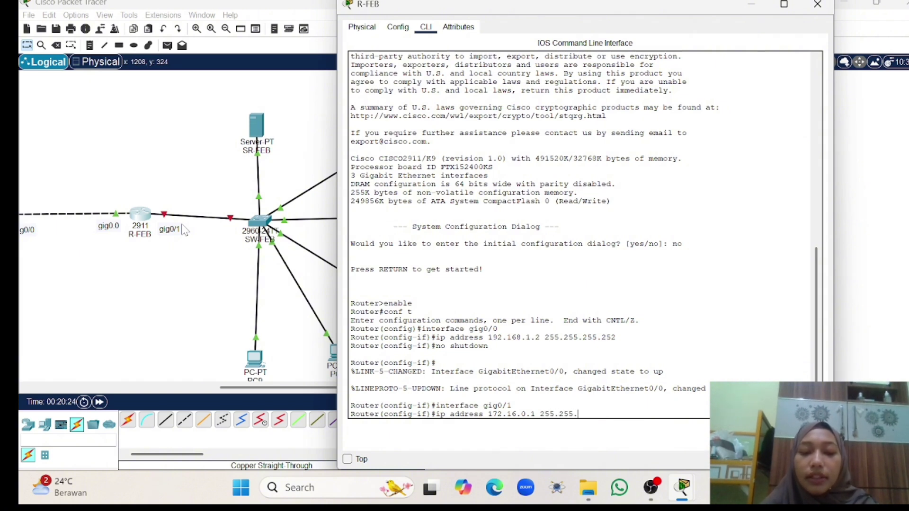
text(255.)
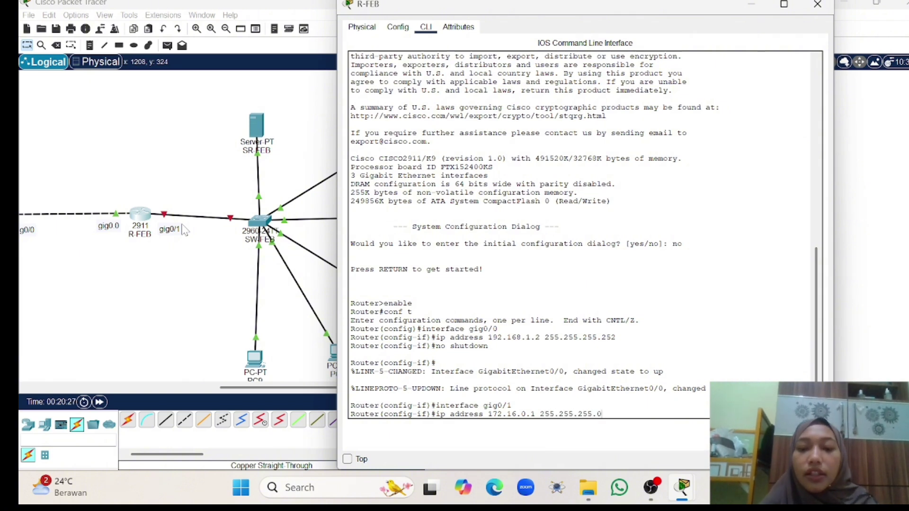
text(0)
key(Return)
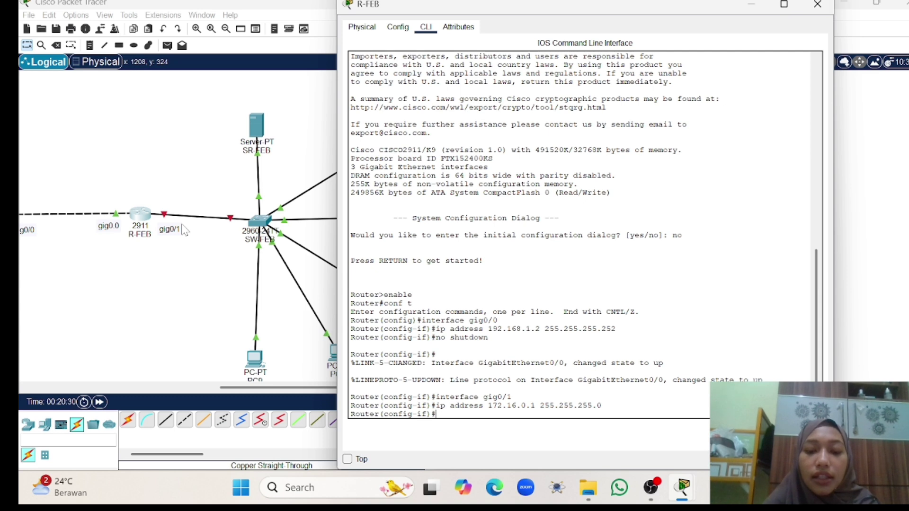
Enable R-FEB's gig0/1 interface with no shutdown and return to the topology workspace.
text(no shutdown)
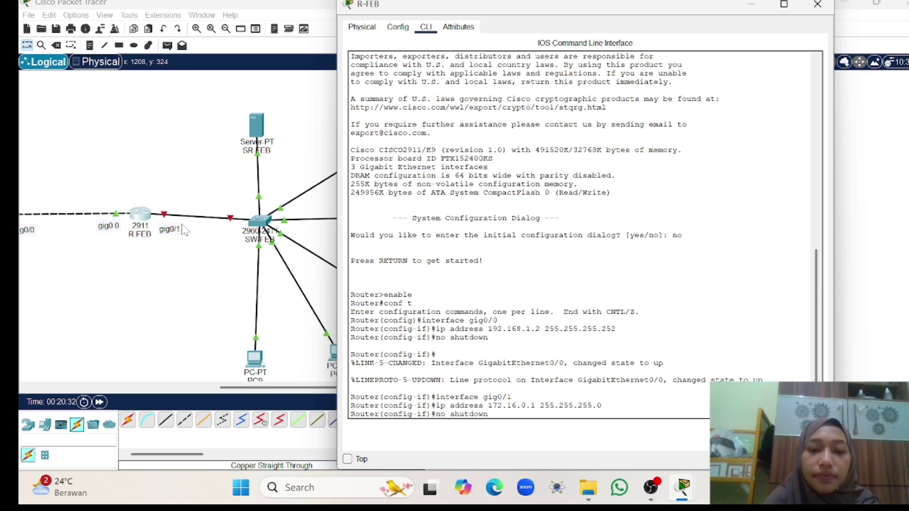
key(Return)
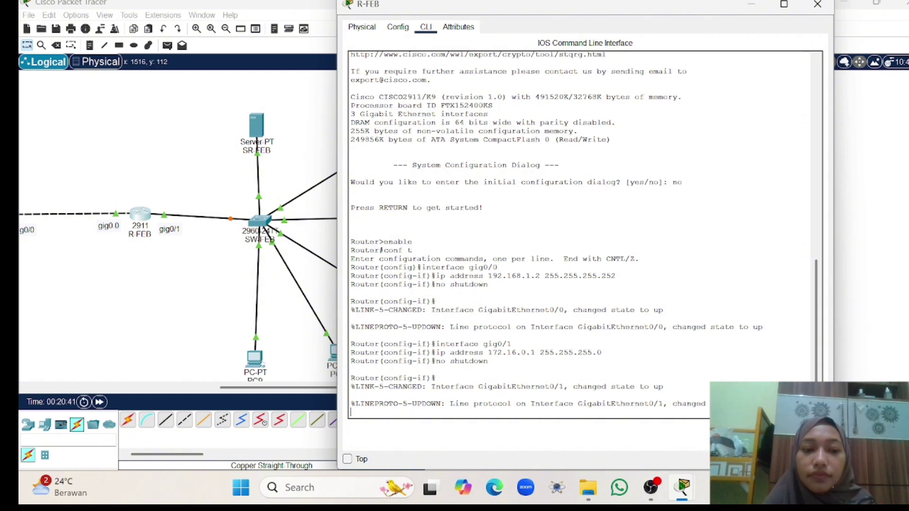
click(215, 269)
scroll(401, 260, right, 3)
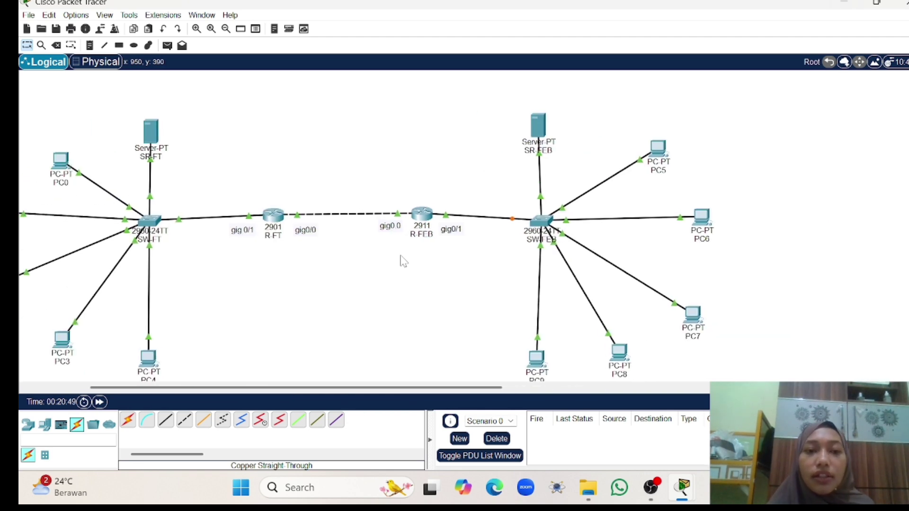
Open the FastEthernet0 interface settings of server SR-FT.
click(154, 132)
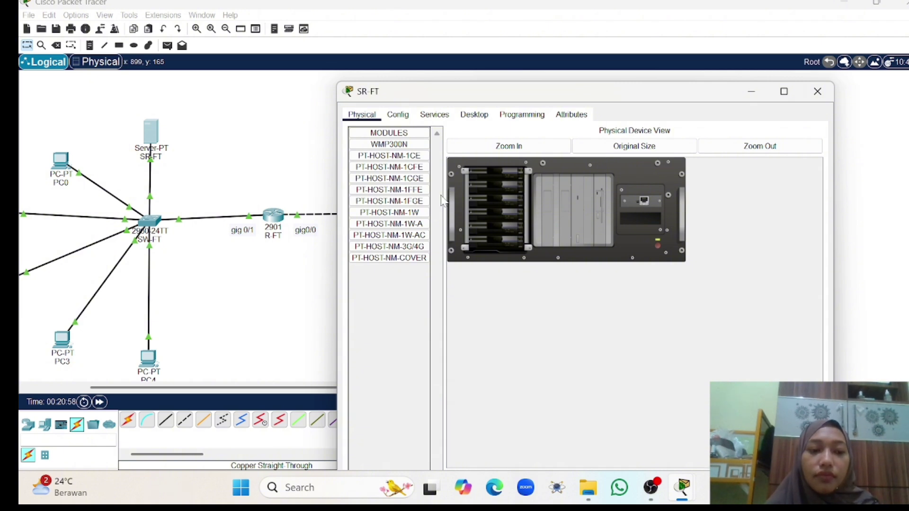
click(398, 115)
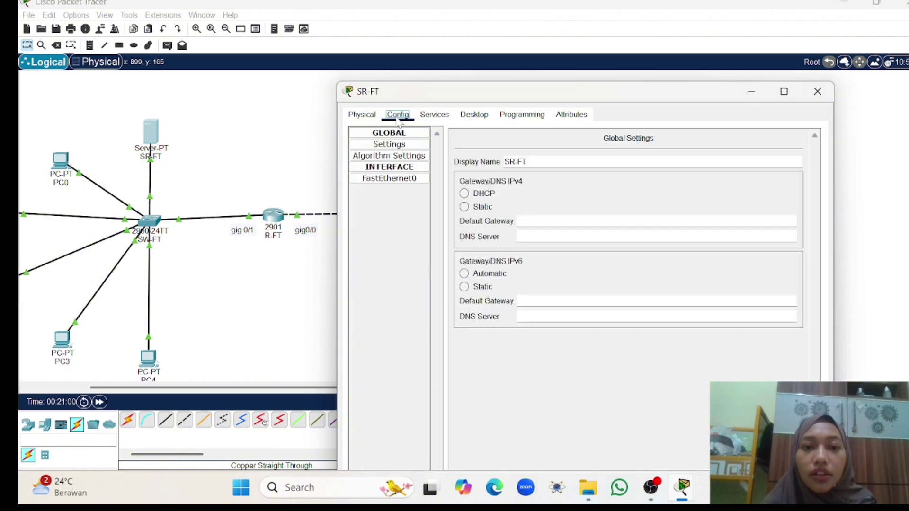
click(398, 179)
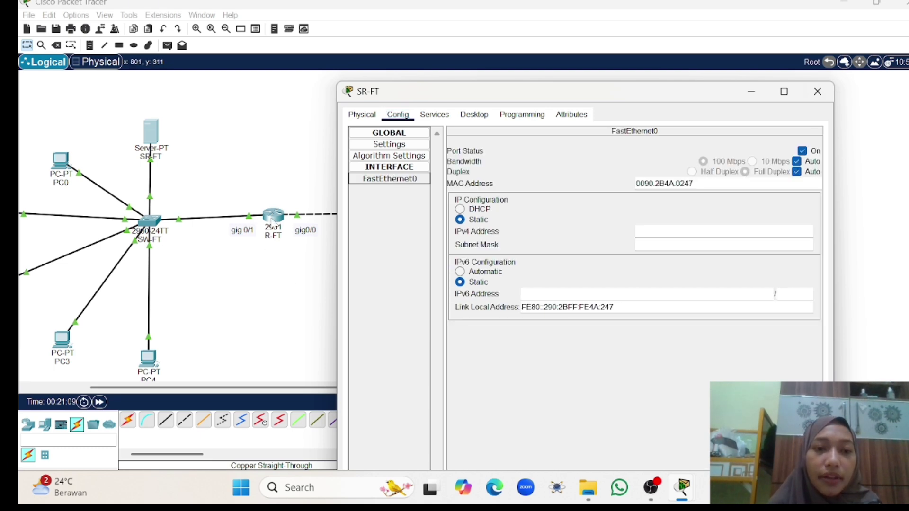
Try to place a note reading 10.0.0.1 beside router R-FT in the topology.
click(273, 219)
click(273, 220)
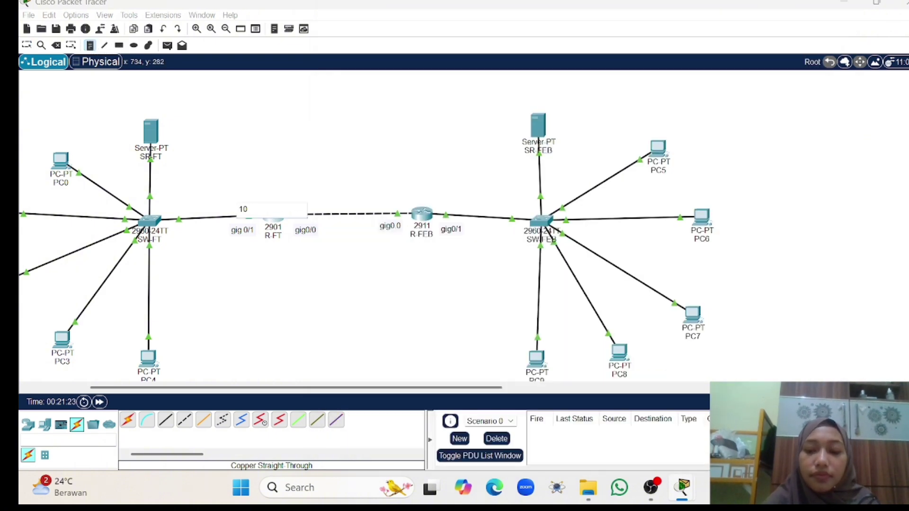
text(10.0.0.1)
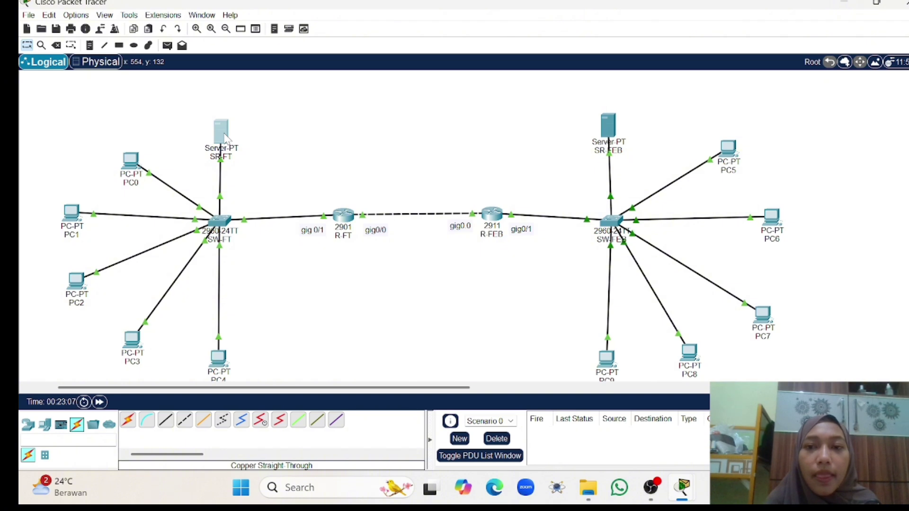
Review the IP configuration of R-FT's GigabitEthernet0/0 and GigabitEthernet0/1 interfaces.
click(226, 137)
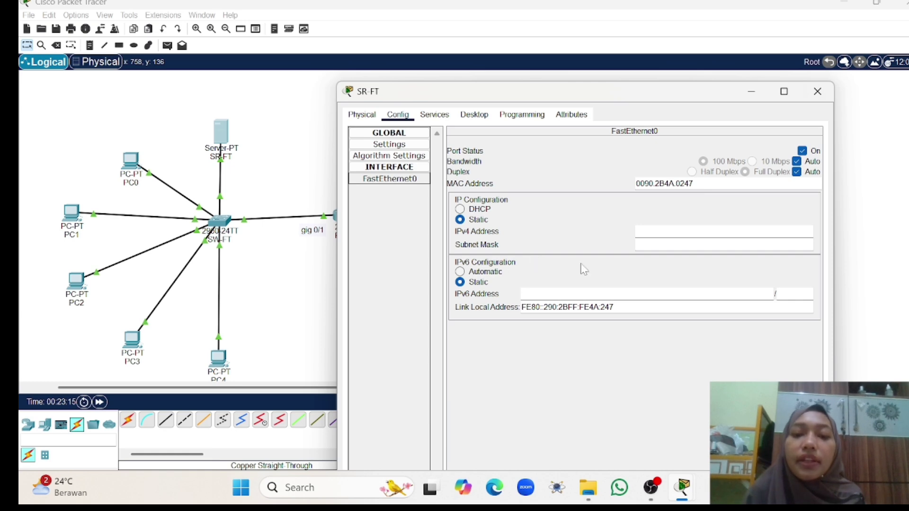
click(322, 245)
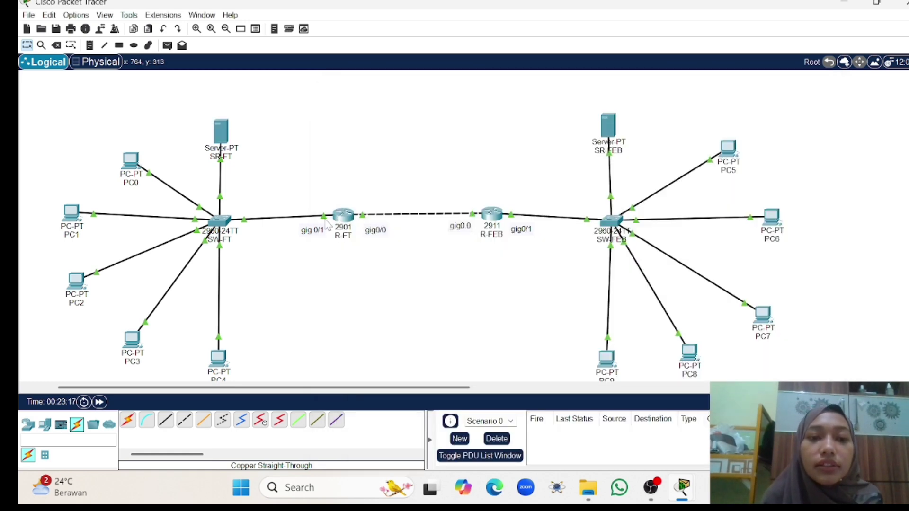
click(343, 215)
click(398, 27)
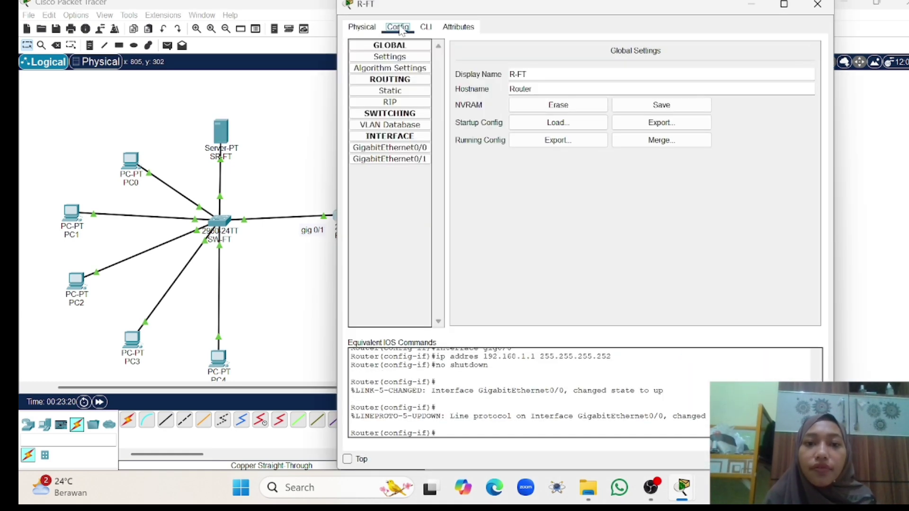
click(424, 150)
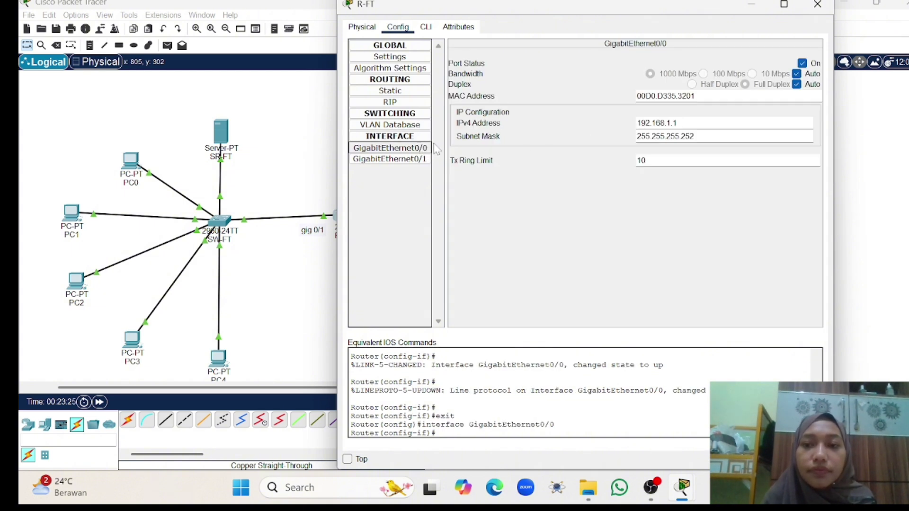
click(428, 148)
click(421, 160)
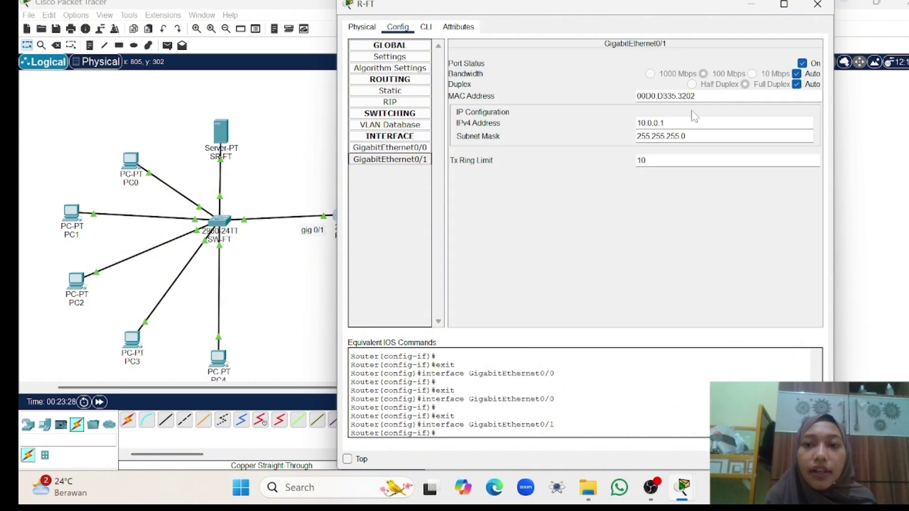
Label R-FT's gig0/1 port in the topology with a note reading 10.0.0.1.
scroll(228, 115, right, 5)
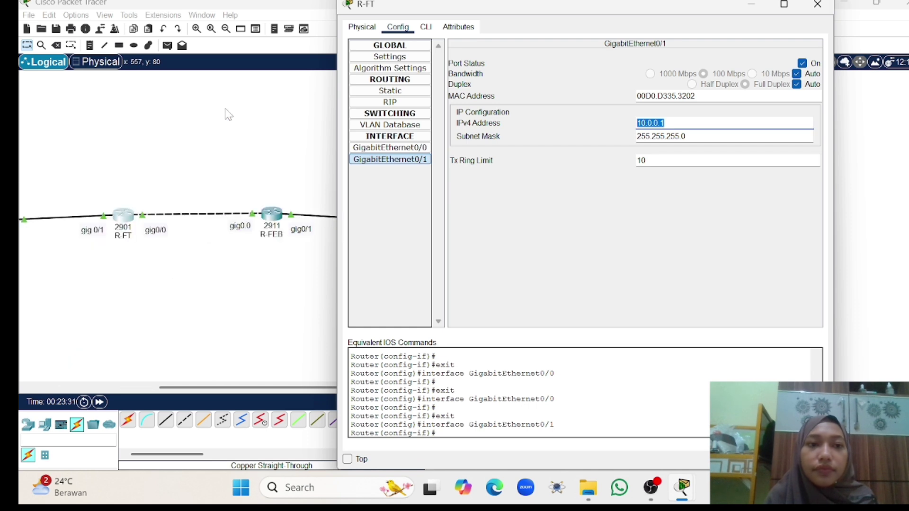
scroll(229, 115, left, 5)
click(500, 230)
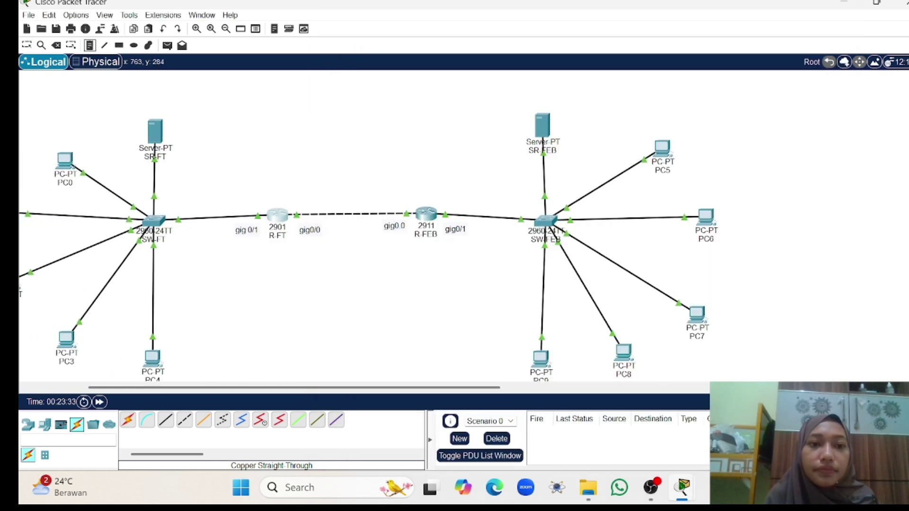
click(253, 208)
text(10.0.0.1)
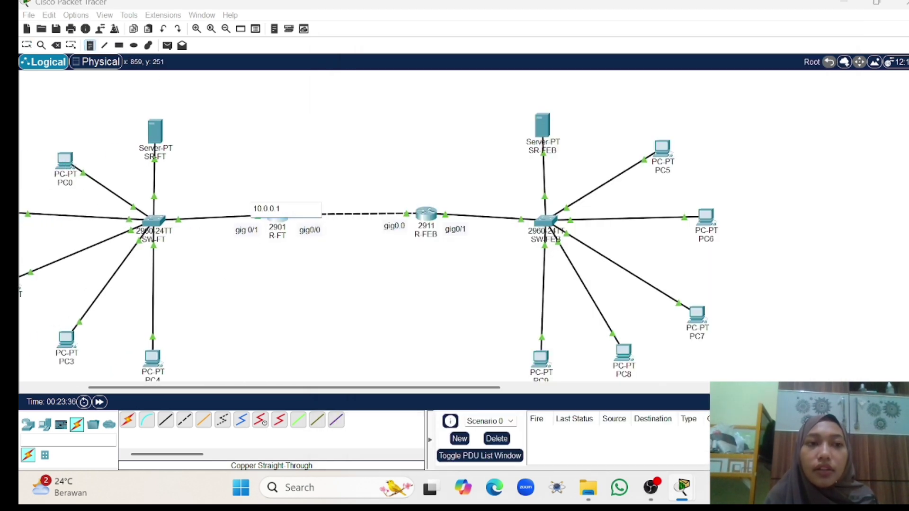
Copy the IPv4 address of R-FT's GigabitEthernet0/0 and place it as a 192.168.1.1 note beside the gig0/0 port.
mouse_move(683, 488)
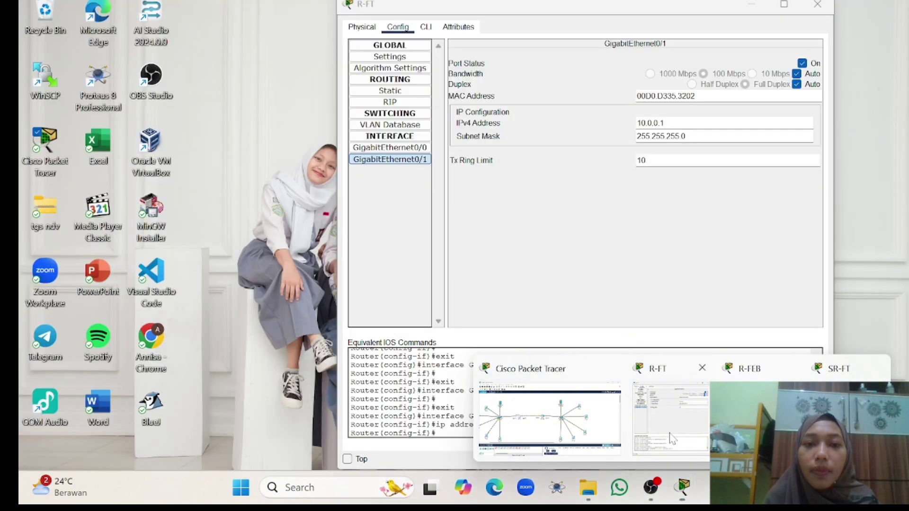
click(654, 403)
scroll(327, 199, right, 5)
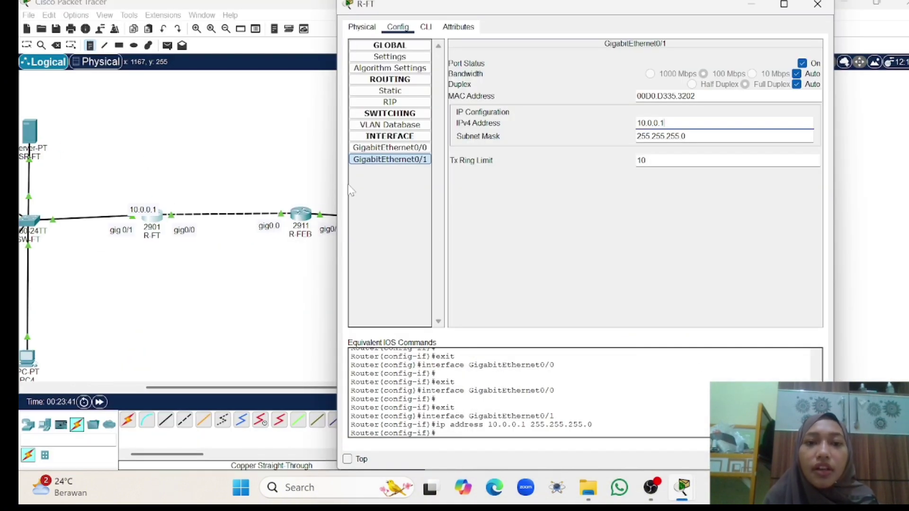
click(391, 152)
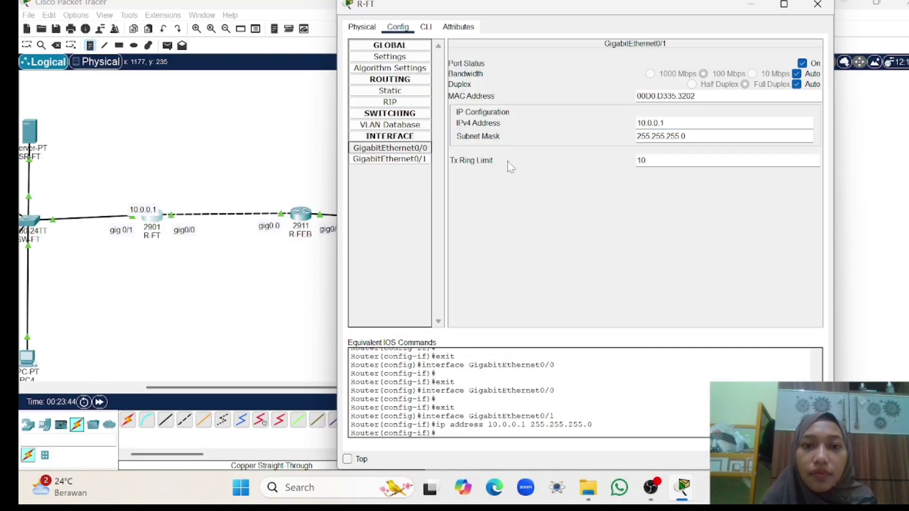
drag(678, 123, 636, 124)
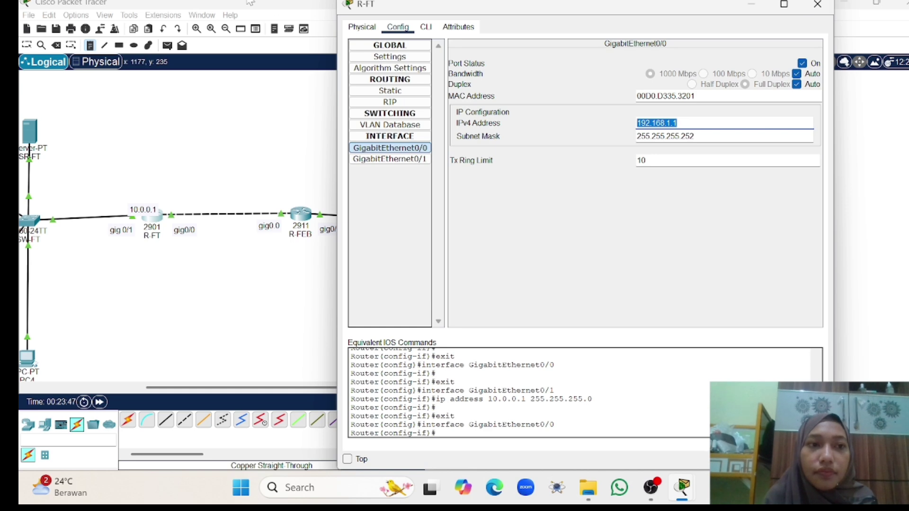
key(ctrl+c)
click(172, 215)
key(ctrl+v)
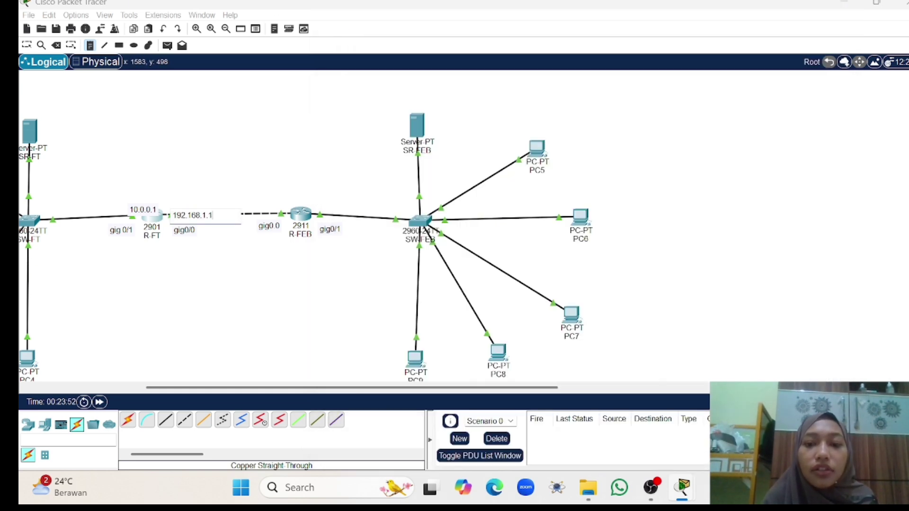
Copy the IPv4 address of R-FEB's GigabitEthernet0/0 and place it as a 192.168.1.2 note beside that port.
mouse_move(687, 491)
click(748, 371)
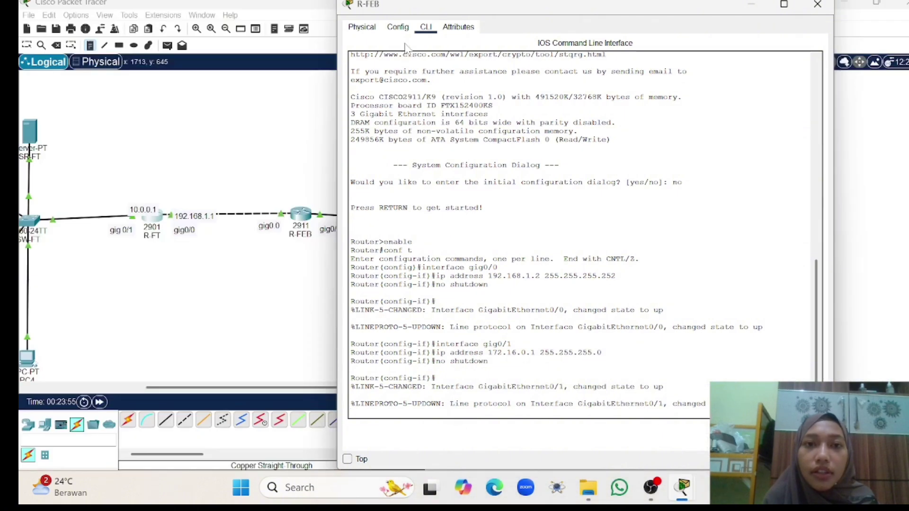
click(398, 26)
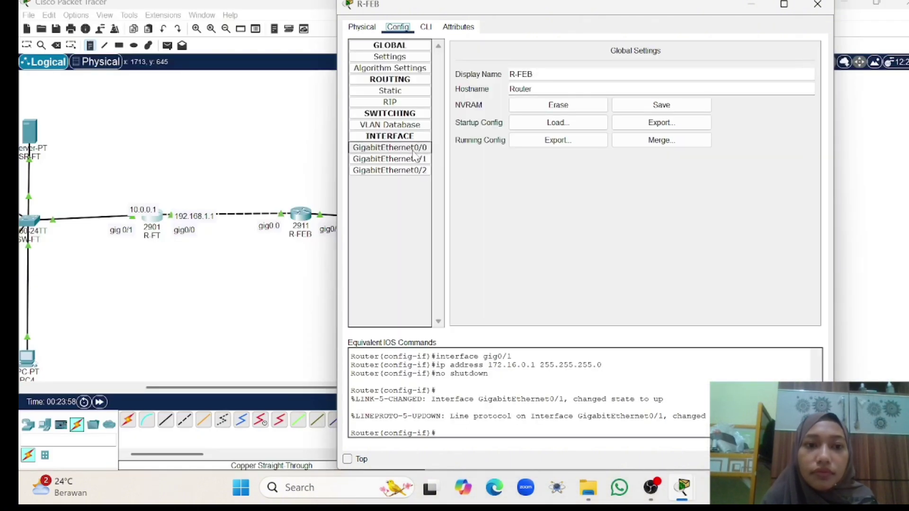
click(414, 149)
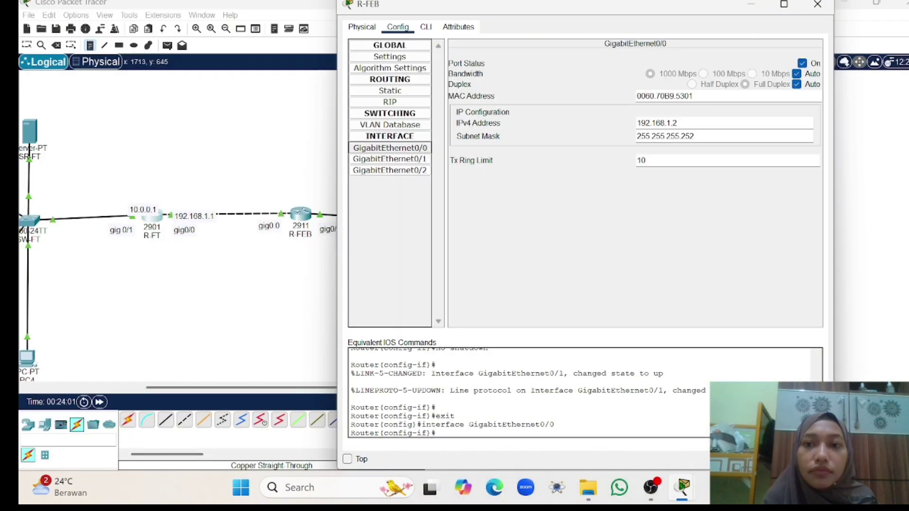
drag(678, 122, 637, 123)
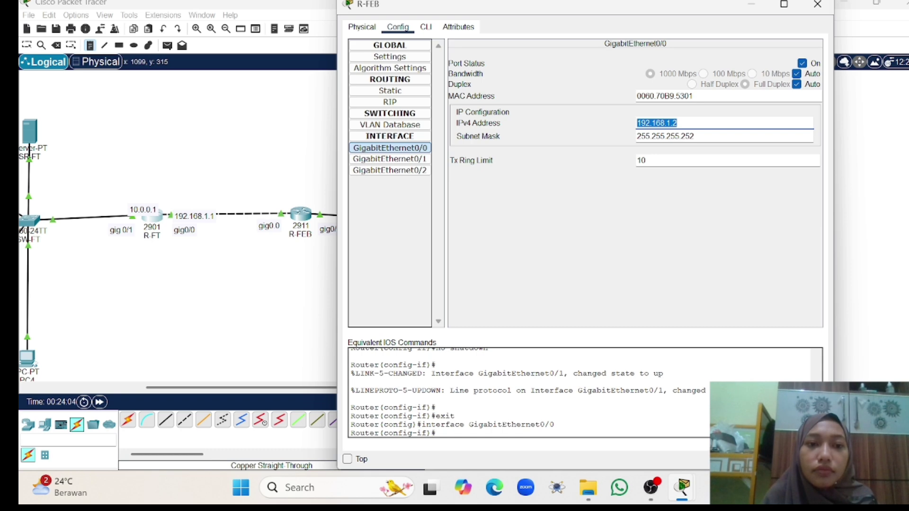
click(264, 209)
key(ctrl+v)
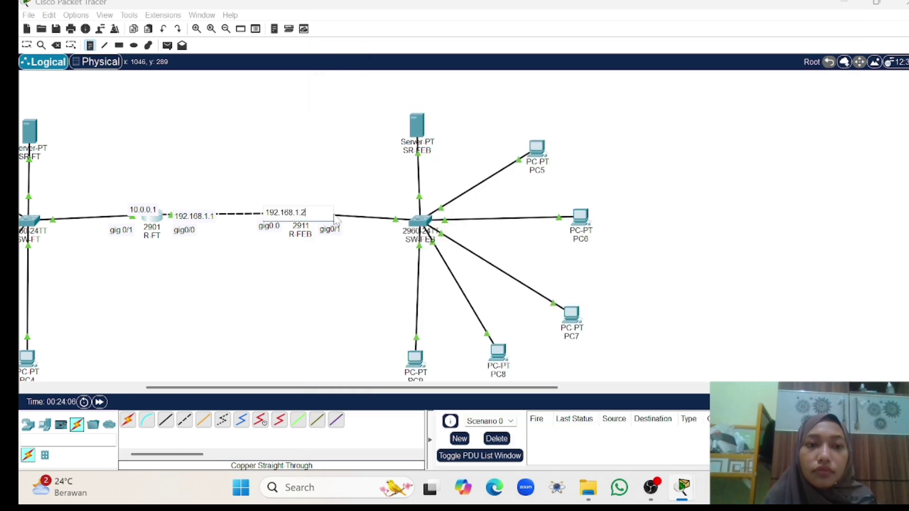
Copy the IPv4 address of R-FEB's GigabitEthernet0/1 and place it as a 172.16.0.1 note beside the gig0/1 port.
mouse_move(683, 488)
click(749, 408)
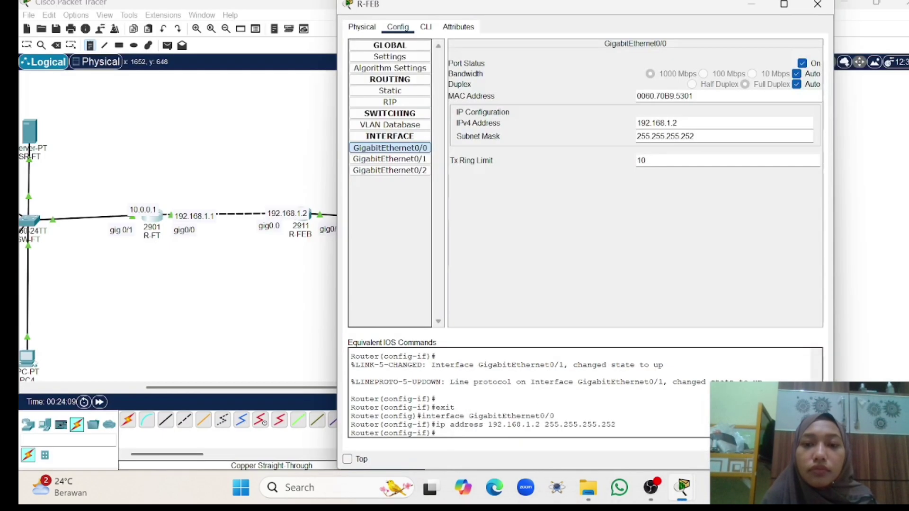
scroll(308, 202, right, 3)
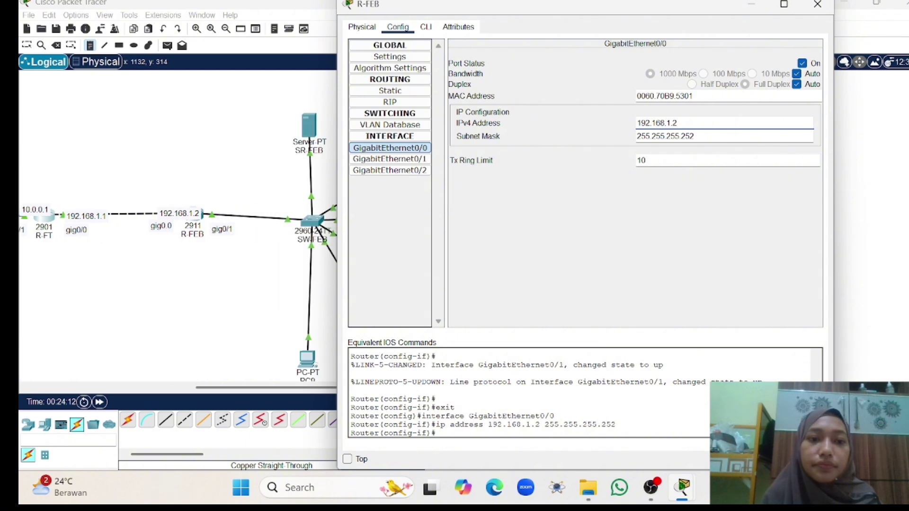
click(417, 159)
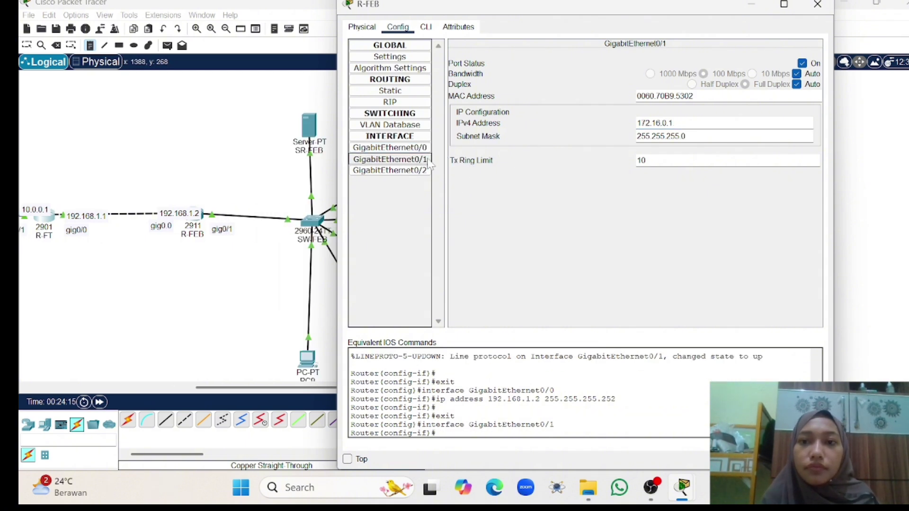
double_click(654, 123)
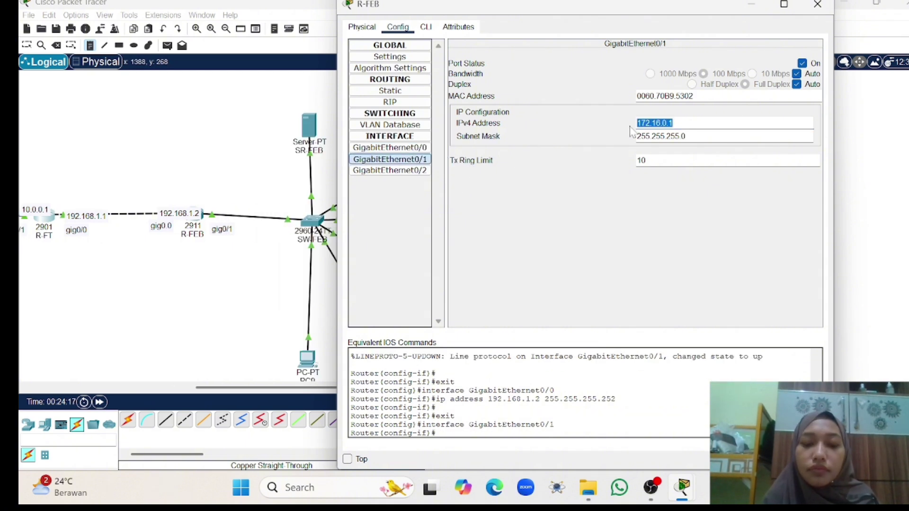
click(817, 4)
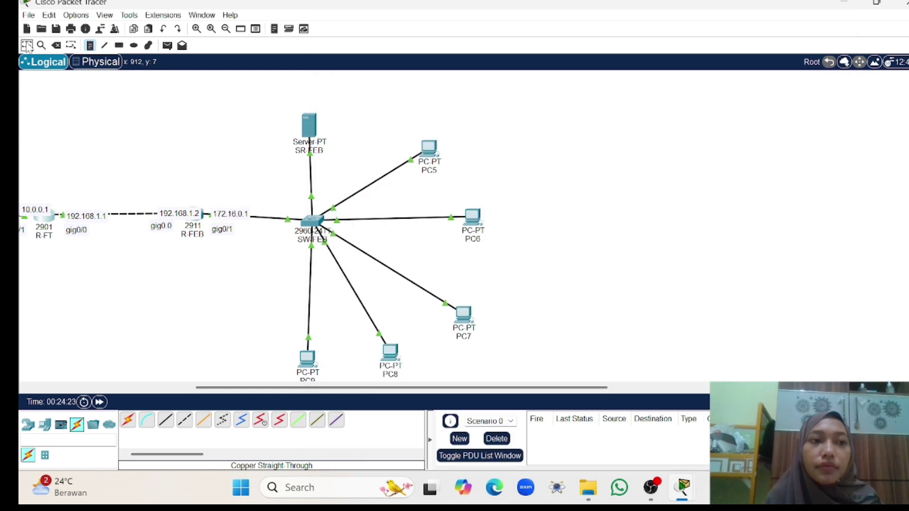
Move the four IP address notes above the cables so they no longer cover the R-FT and R-FEB routers.
scroll(135, 151, left, 5)
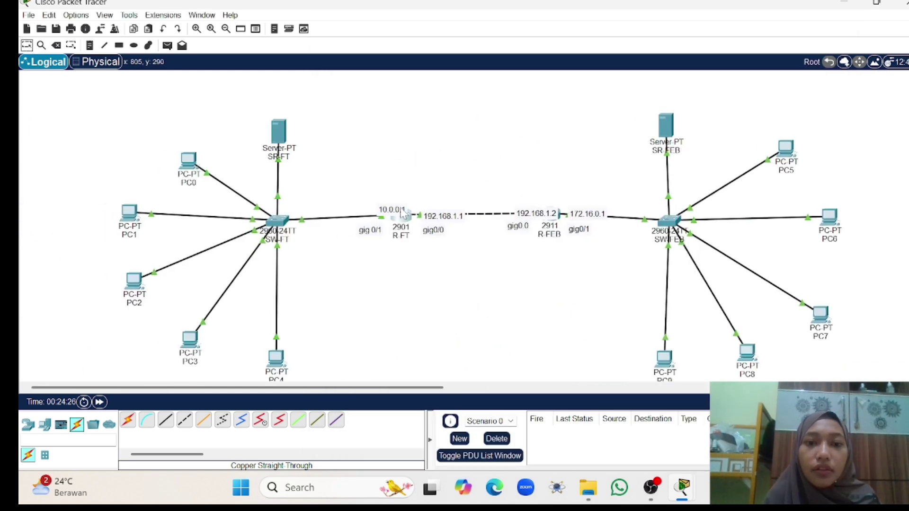
drag(400, 208, 383, 203)
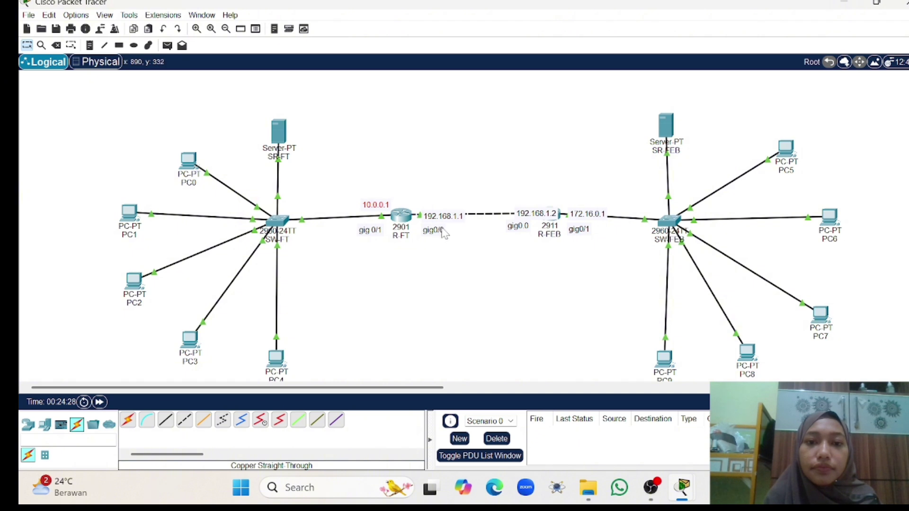
drag(436, 216, 432, 199)
drag(552, 214, 528, 200)
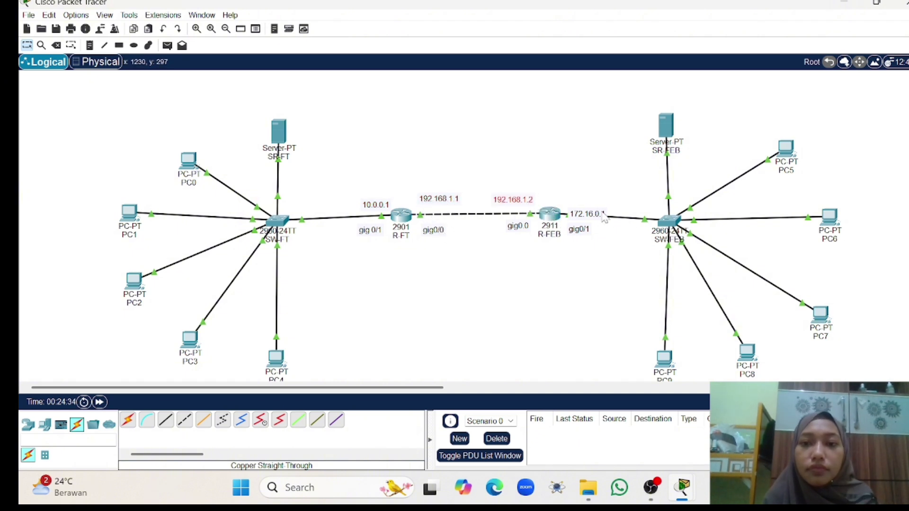
drag(601, 215, 597, 199)
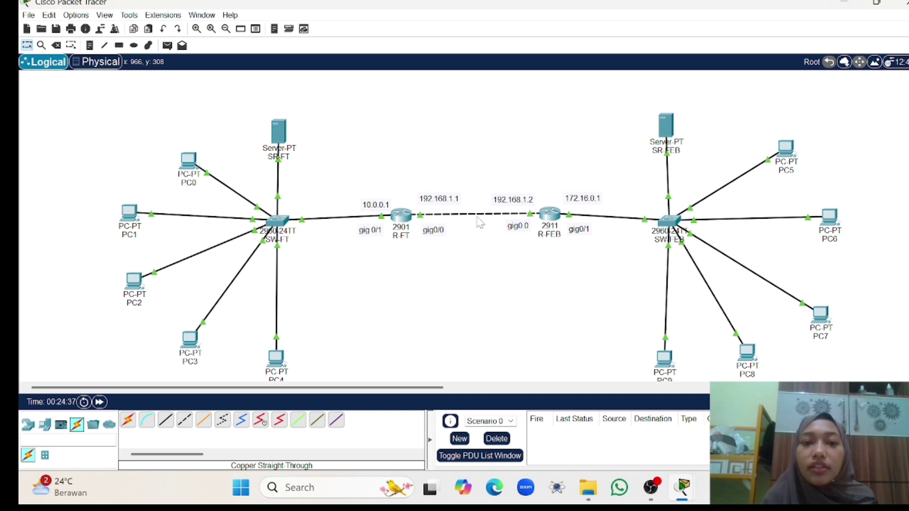
drag(385, 208, 378, 204)
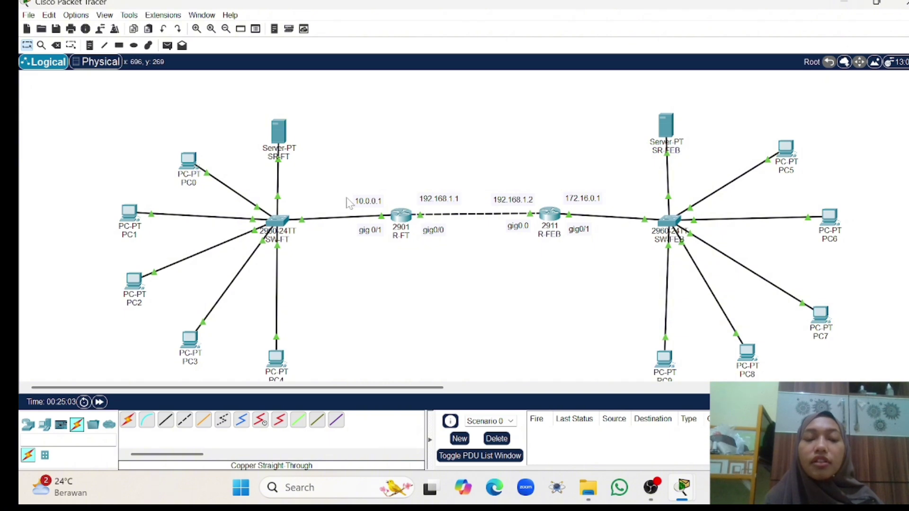
Set the SR-FT server's static IPv4 default gateway to 10.0.0.1 and its DNS server to 255.255.255.0.
click(277, 138)
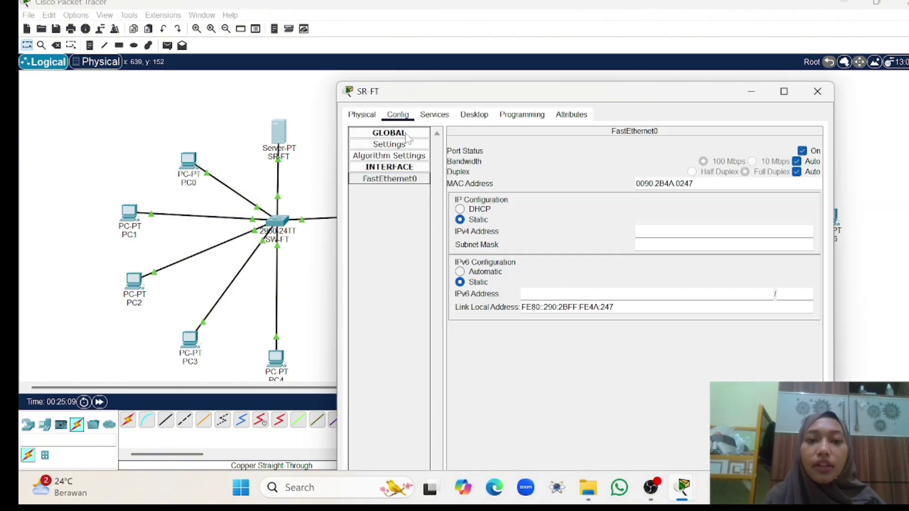
click(416, 181)
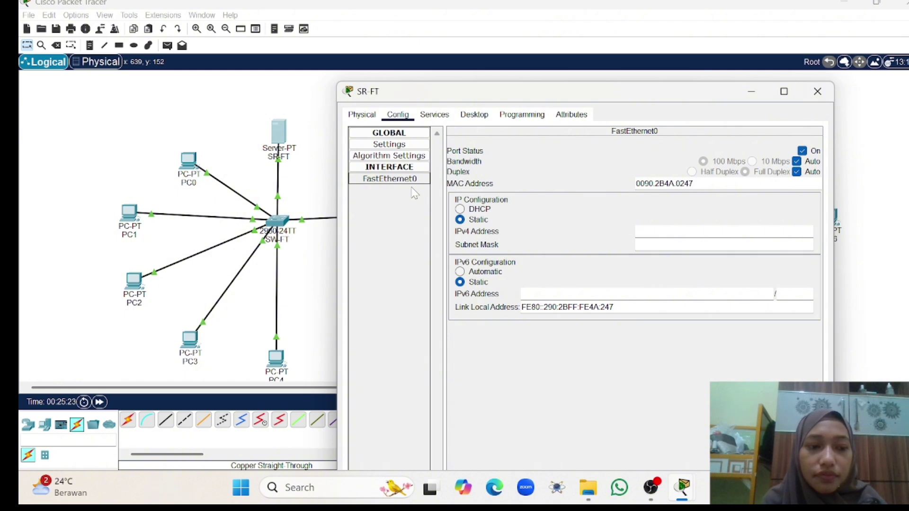
click(389, 144)
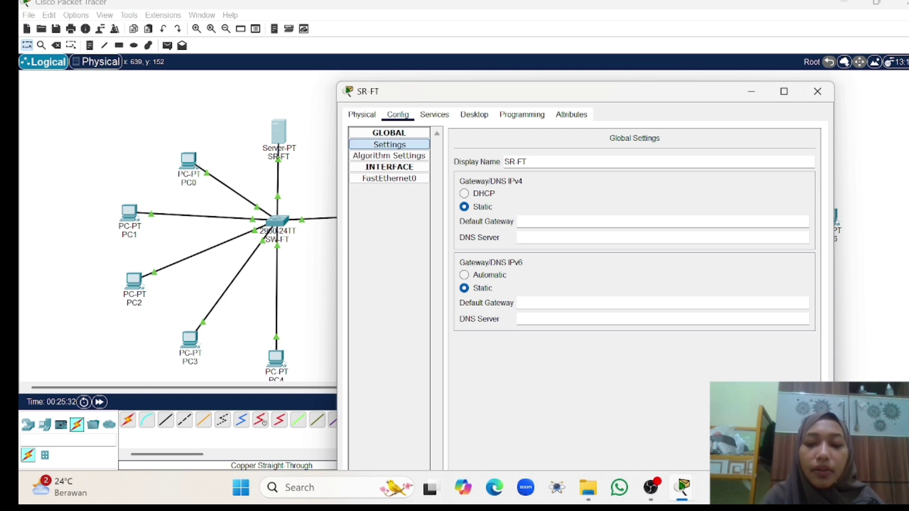
text(10.0.0)
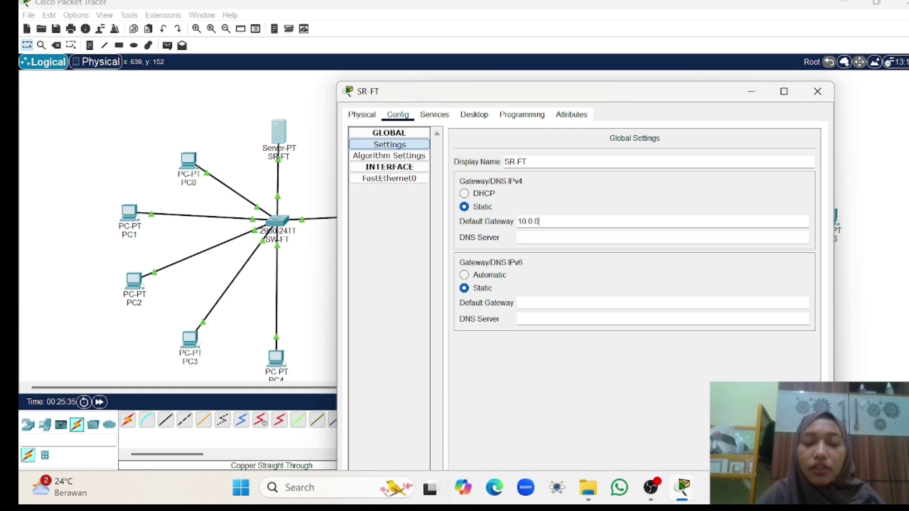
text(.1)
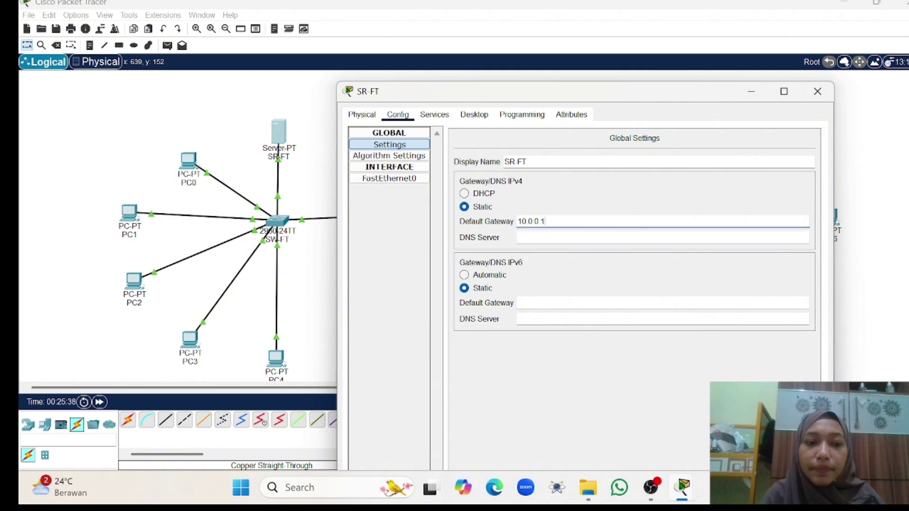
key(Tab)
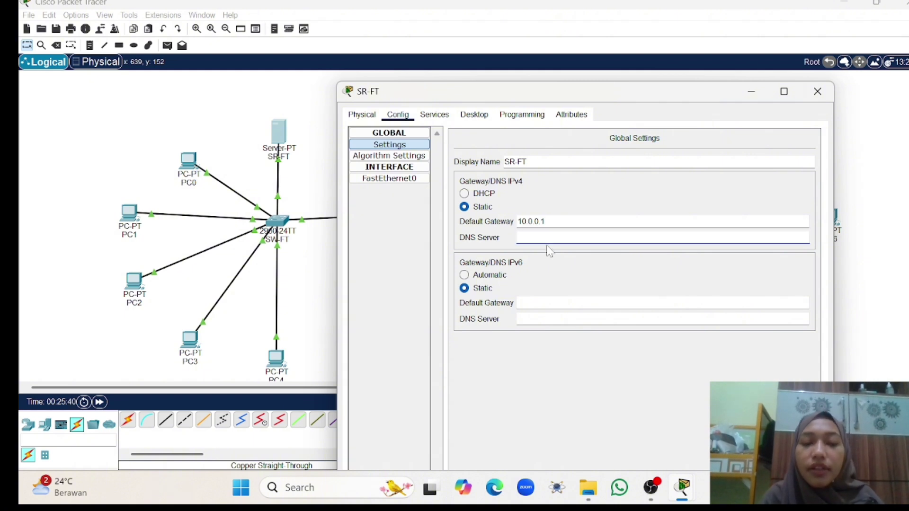
text(255)
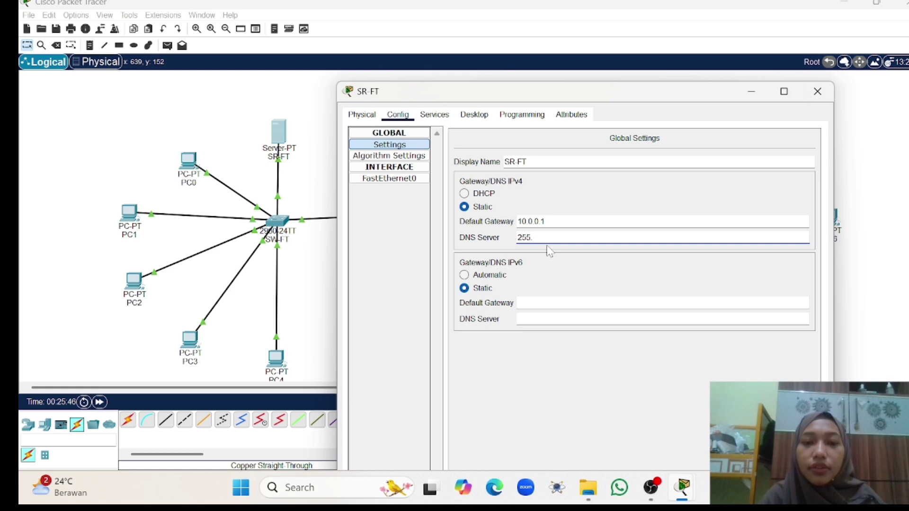
text(.255)
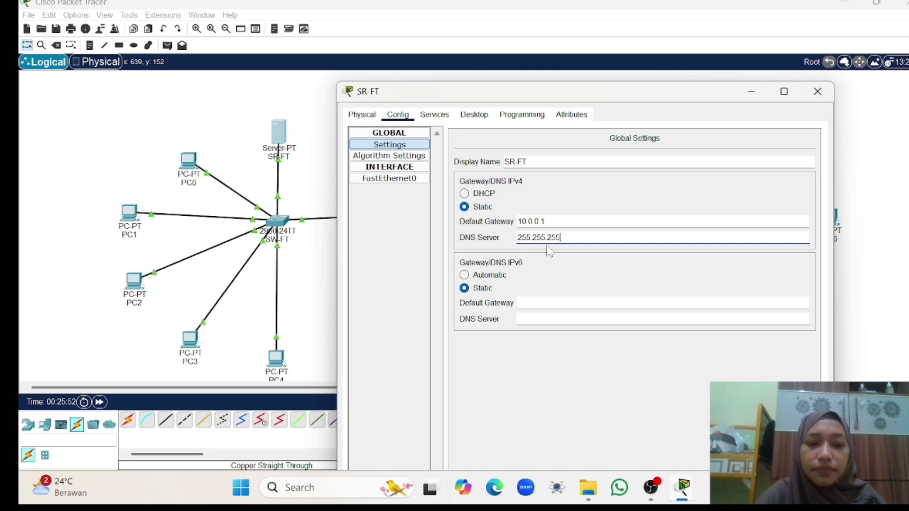
text(0)
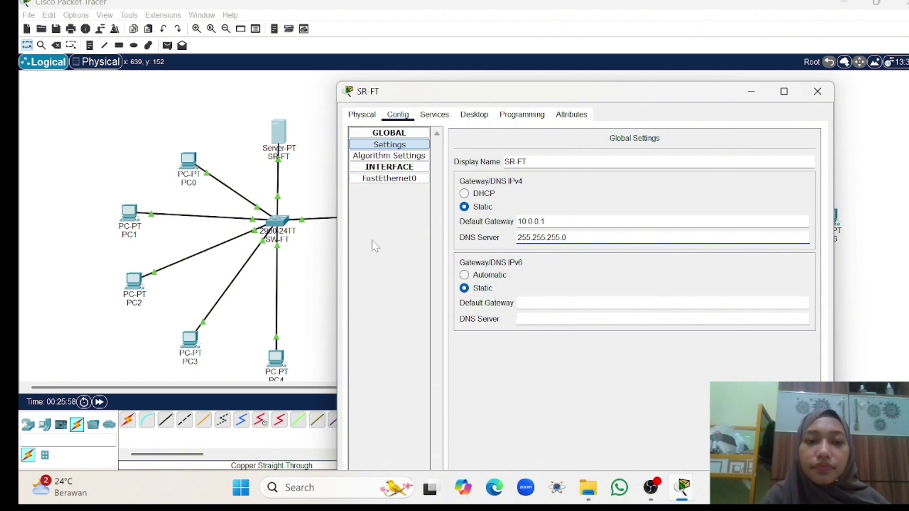
Set the static IPv4 address of SR-FT's FastEthernet0 interface to 10.0.0.2.
scroll(302, 247, right, 5)
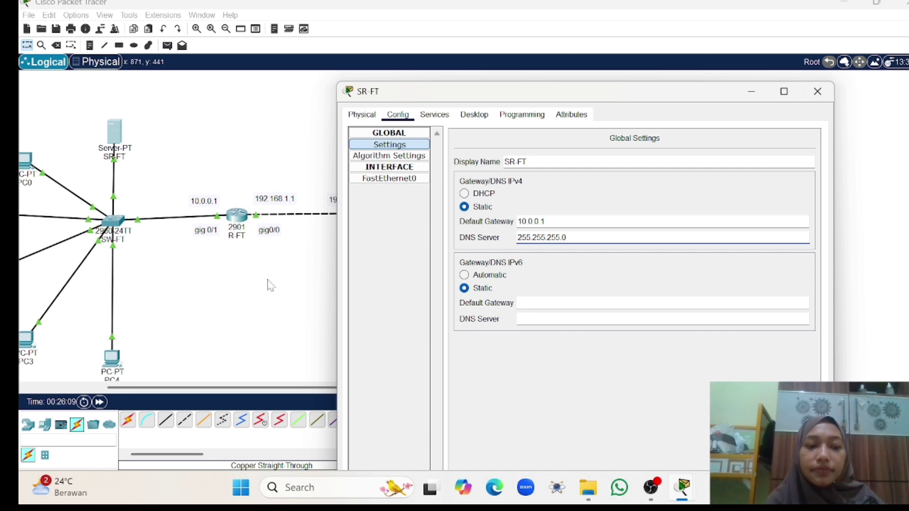
click(410, 180)
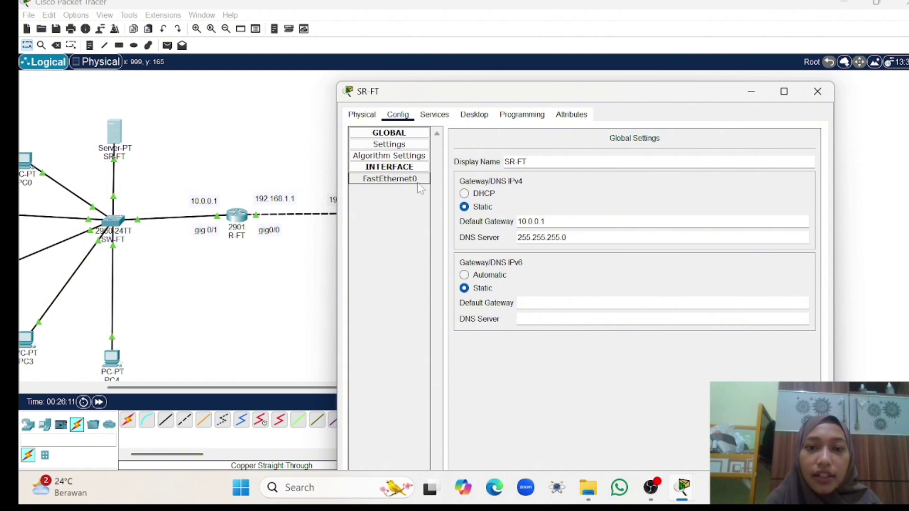
scroll(276, 251, right, 5)
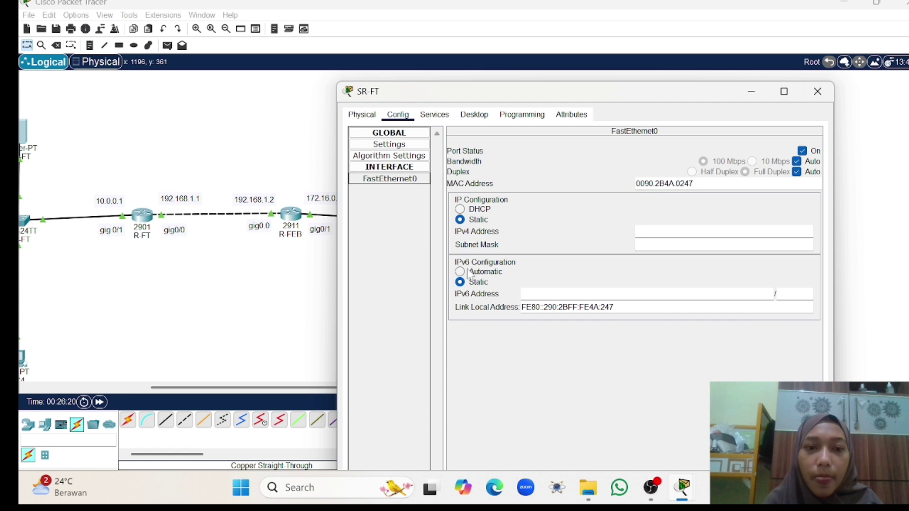
click(637, 231)
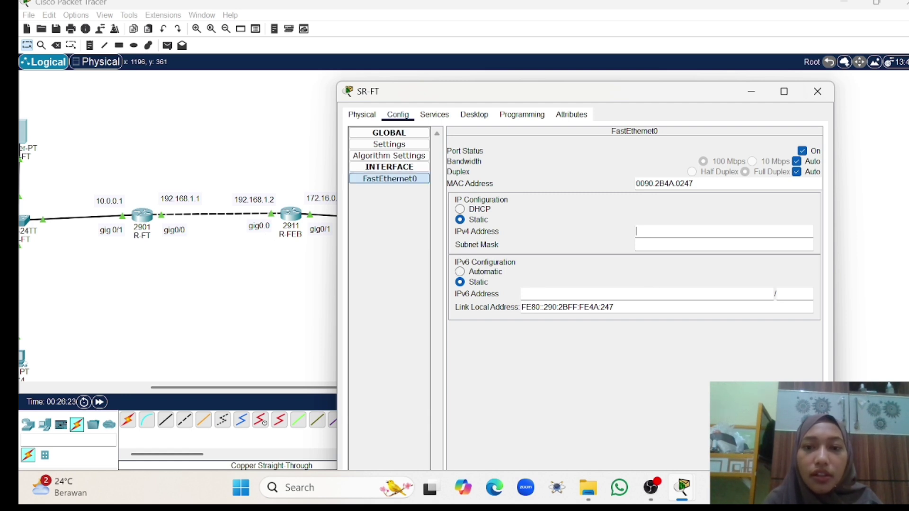
text(10.0.0.2)
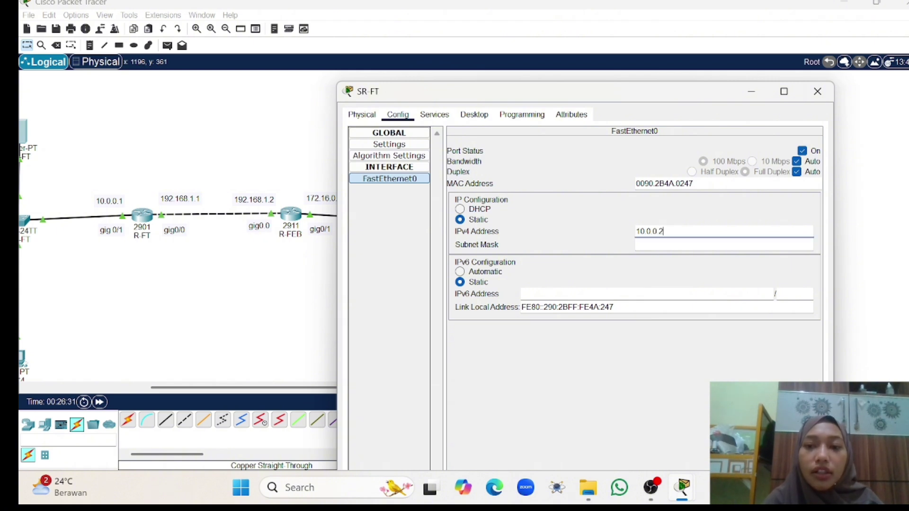
Clear the automatically filled subnet mask of SR-FT's FastEthernet0 interface.
key(Tab)
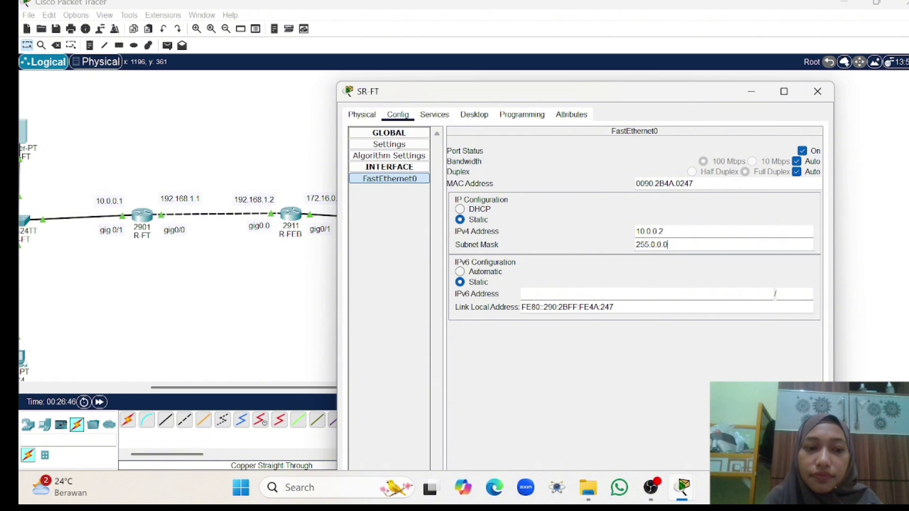
key(shift+Left)
key(shift+Left)
key(shift+Left)
key(shift+Left)
key(shift+Left)
key(shift+Left)
key(shift+Left)
key(shift+Left)
key(shift+Left)
key(BackSpace)
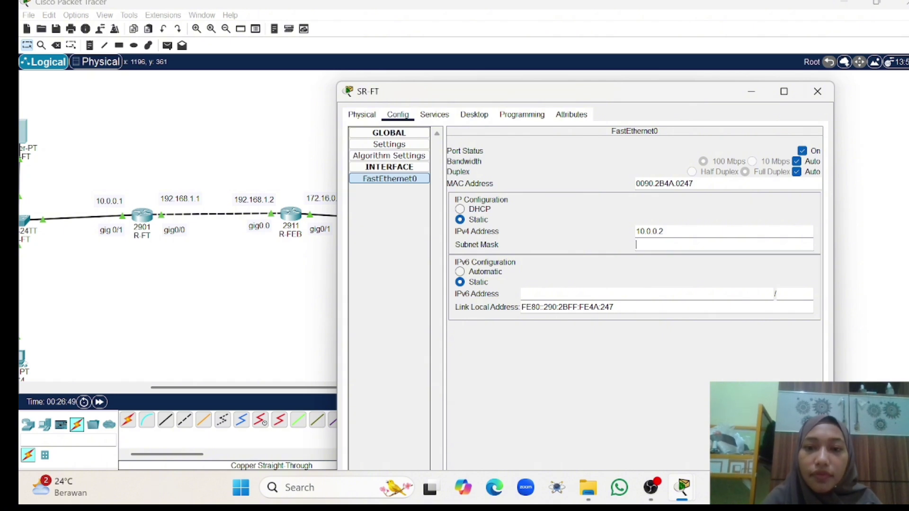
Turn on SR-FT's DHCP service for FastEthernet0 and set the serverPool default gateway to 10.0.0.1.
click(435, 114)
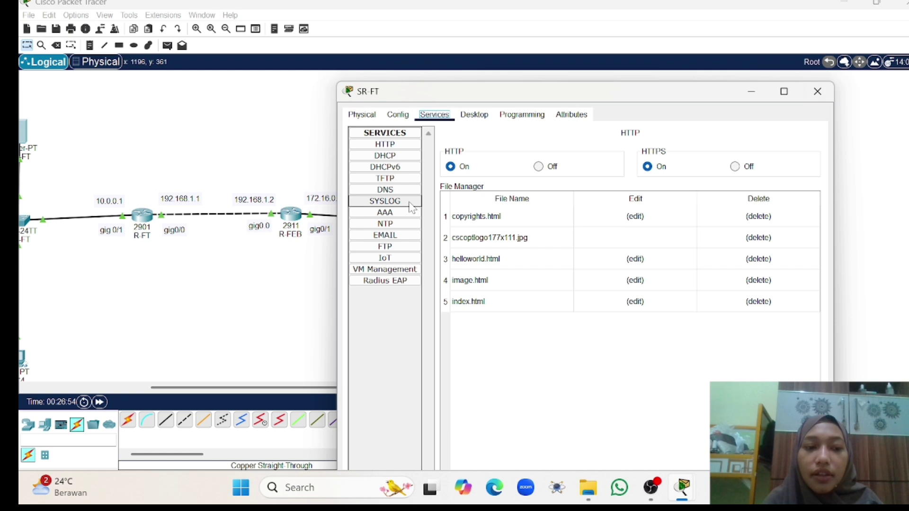
click(385, 156)
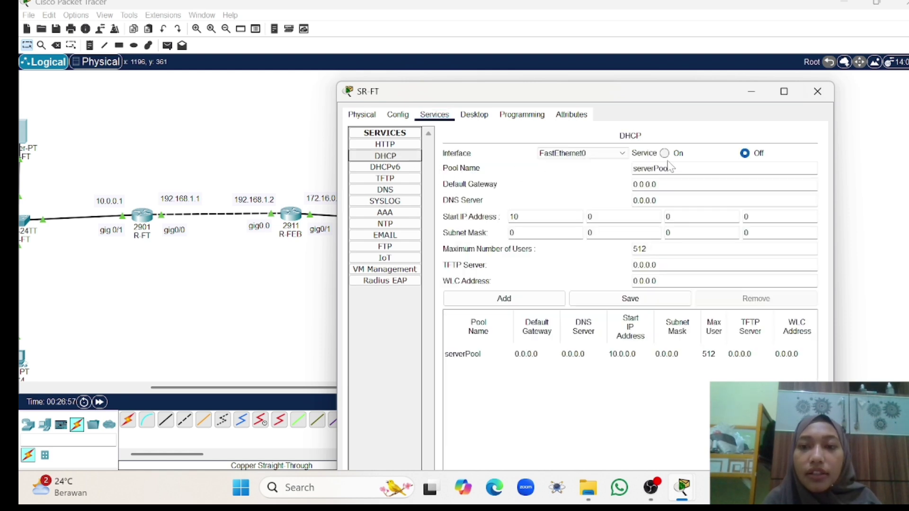
click(665, 154)
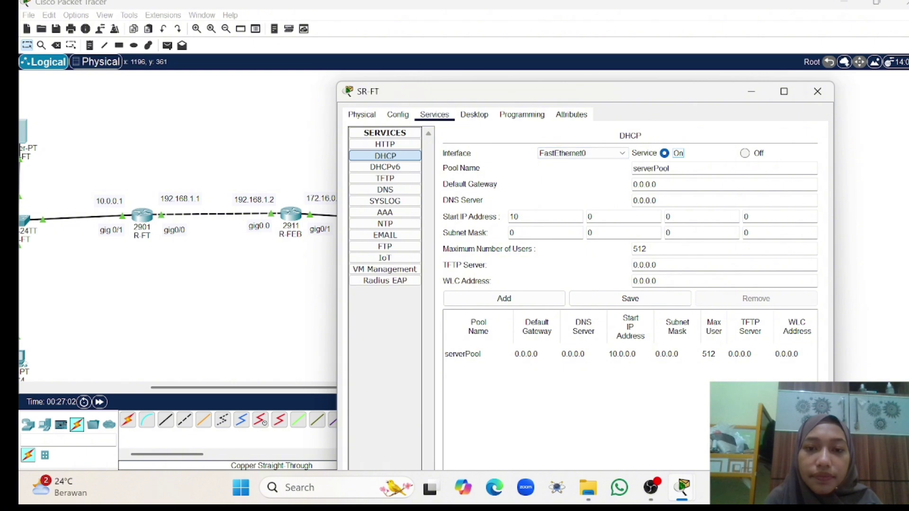
click(519, 217)
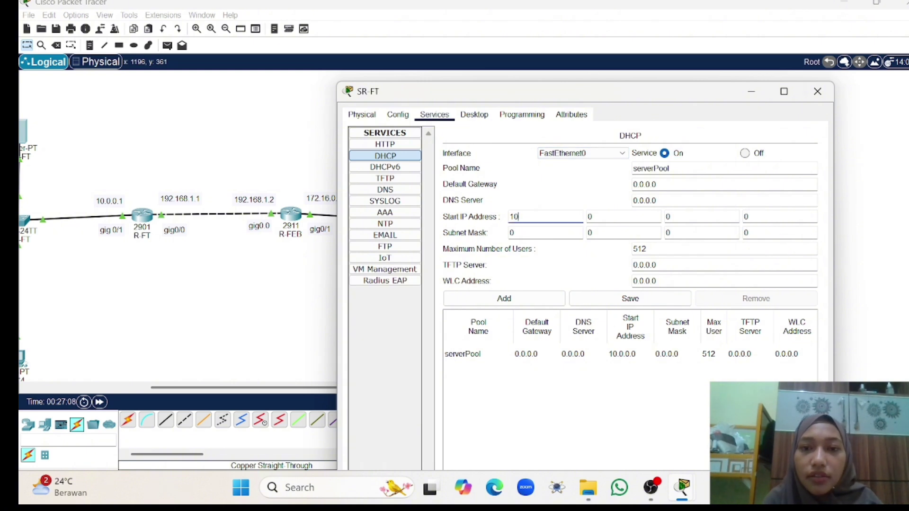
drag(657, 185, 632, 185)
text(10.0.0)
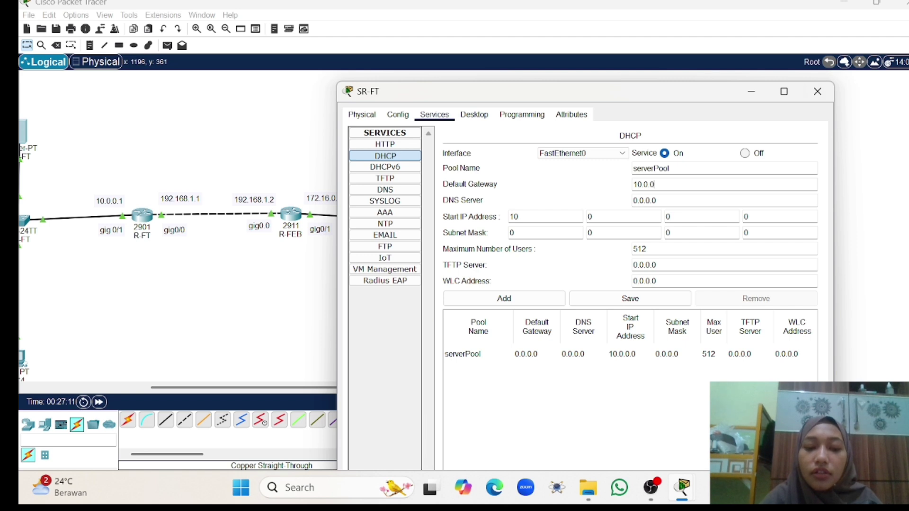
text(.1)
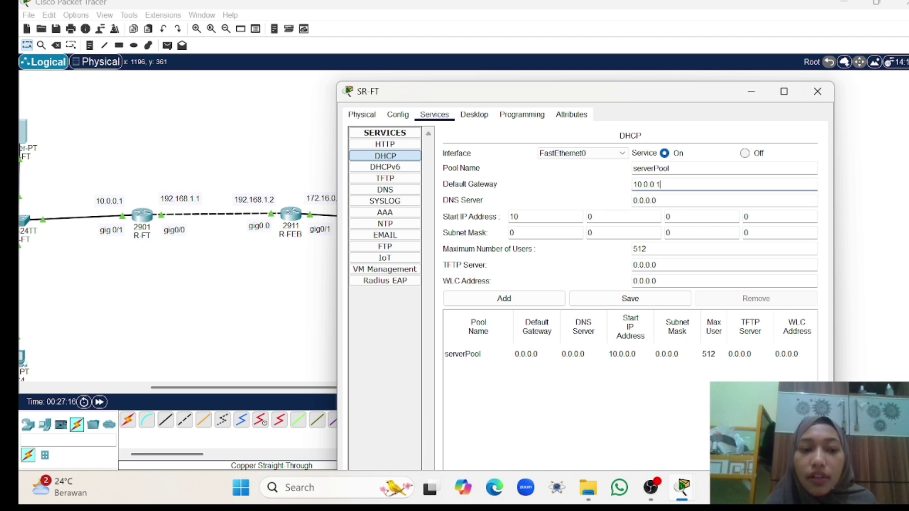
Set the serverPool start IP address to 10.0.0.1 and its subnet mask to 255.255.255.0.
click(518, 217)
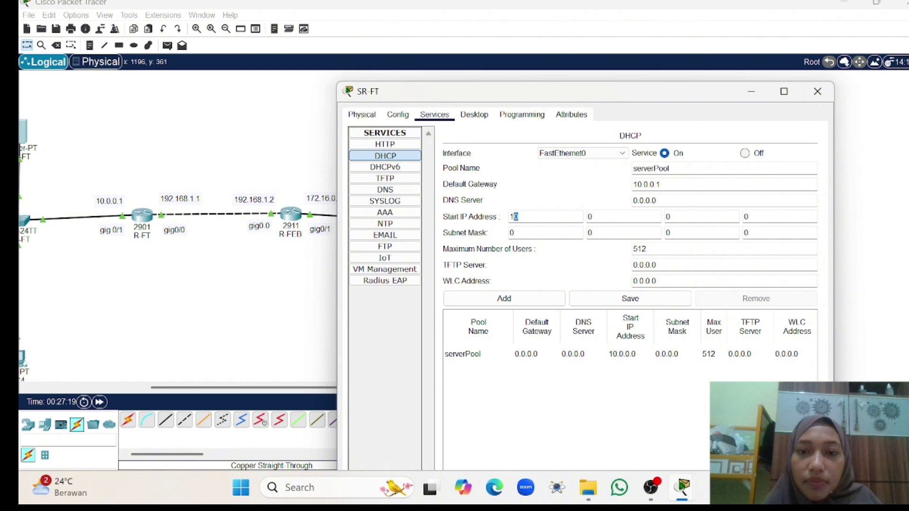
click(514, 232)
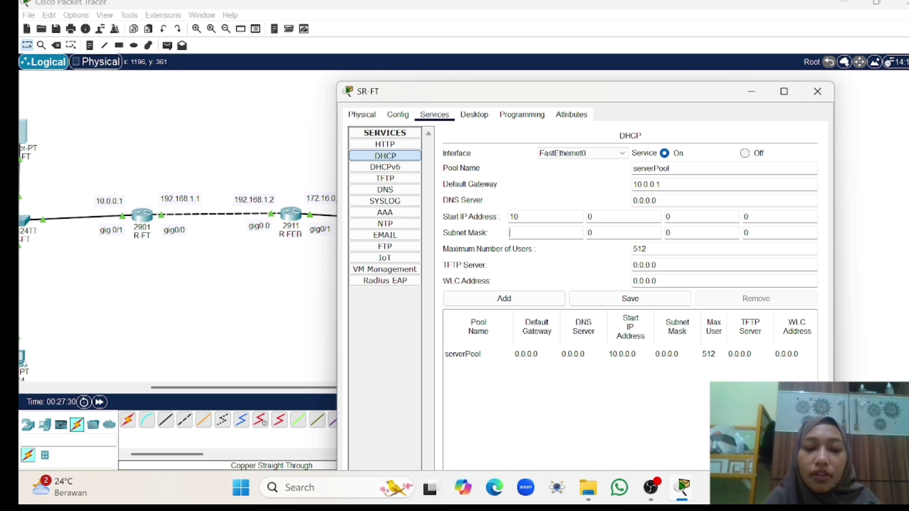
text(55)
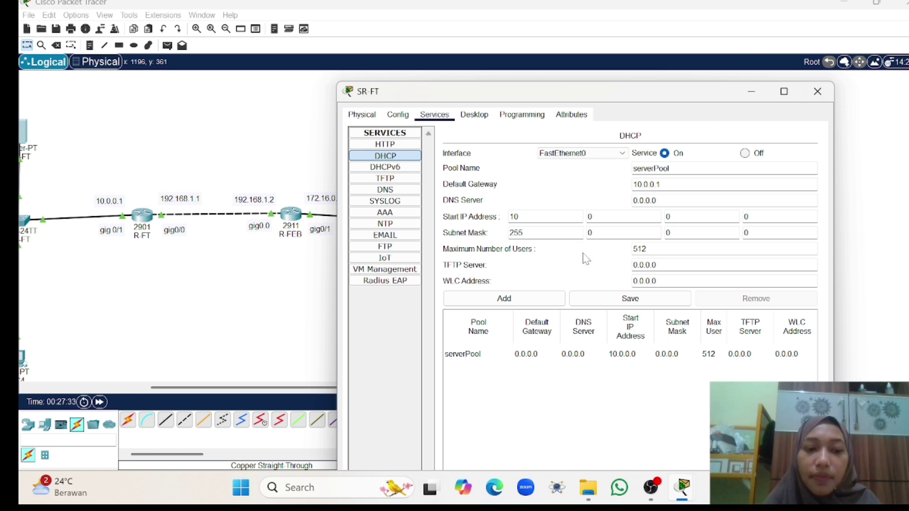
click(754, 217)
key(BackSpace)
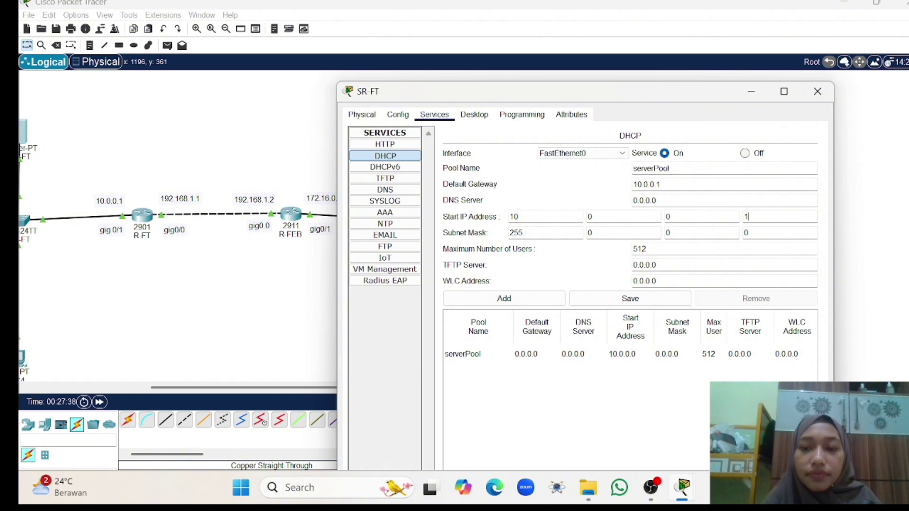
text(1)
click(664, 249)
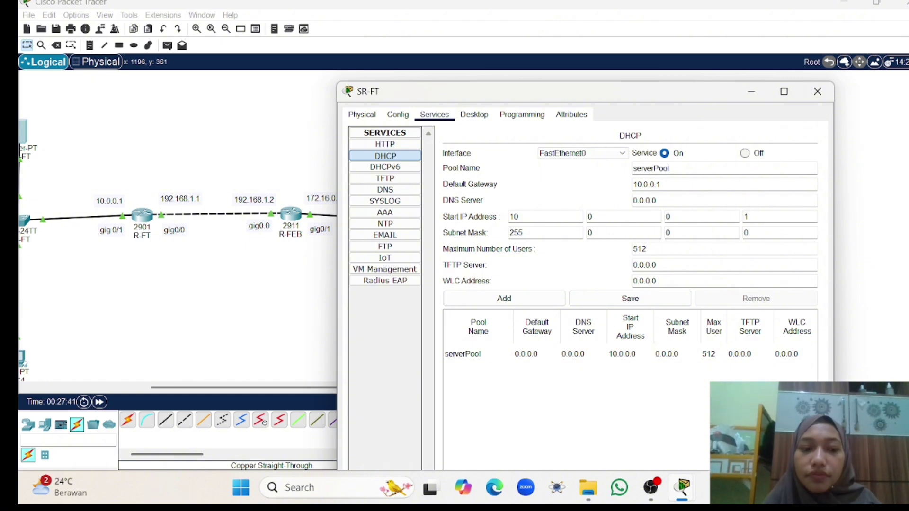
text(255)
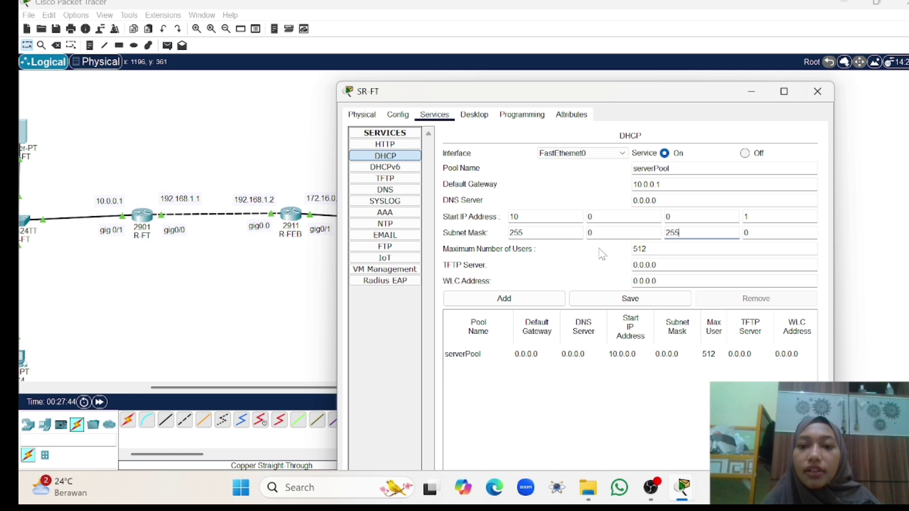
click(597, 233)
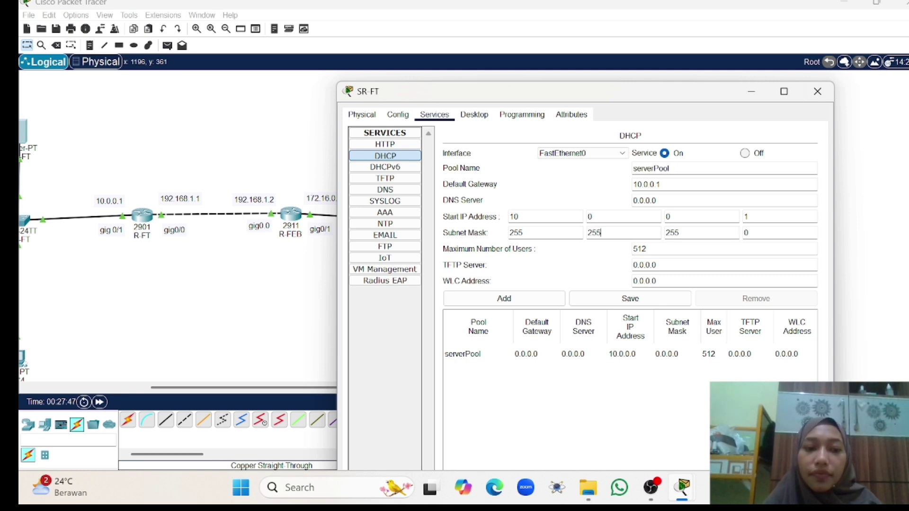
Set serverPool's maximum number of users to 100, save the pool and close the SR-FT window.
drag(649, 249, 623, 249)
text(1)
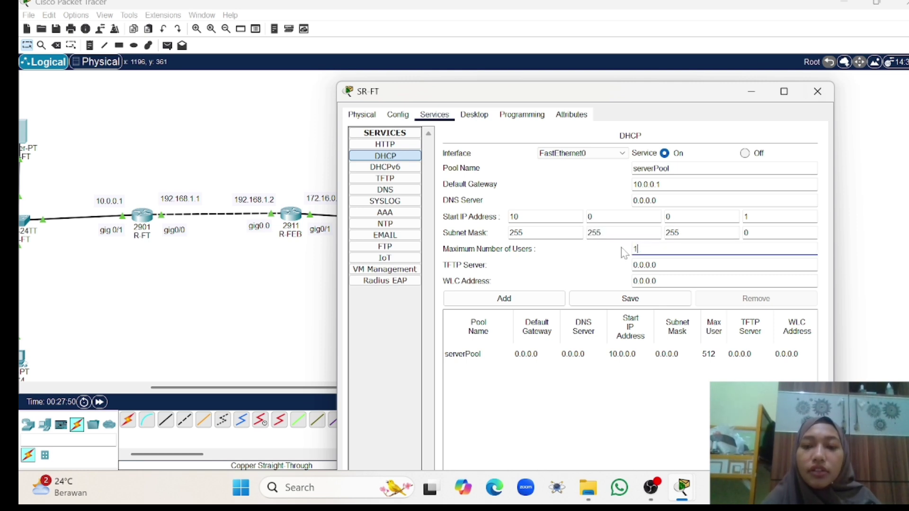
text(00)
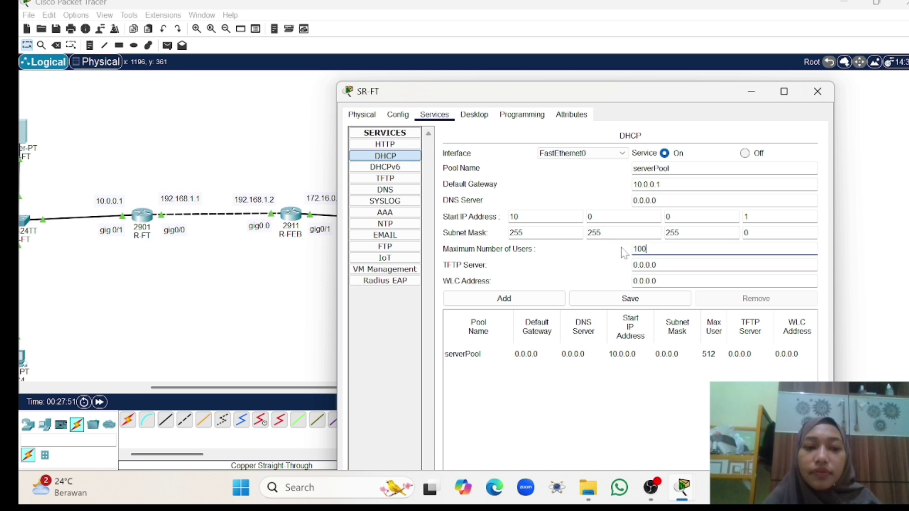
click(639, 304)
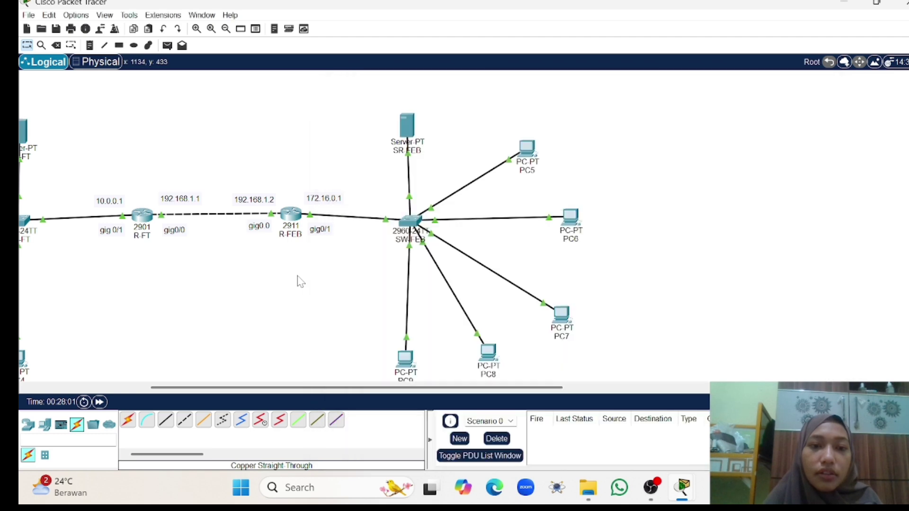
Open the SR-FEB server's global settings and set its IPv4 default gateway to 172.16.0.1.
click(302, 278)
scroll(365, 247, left, 3)
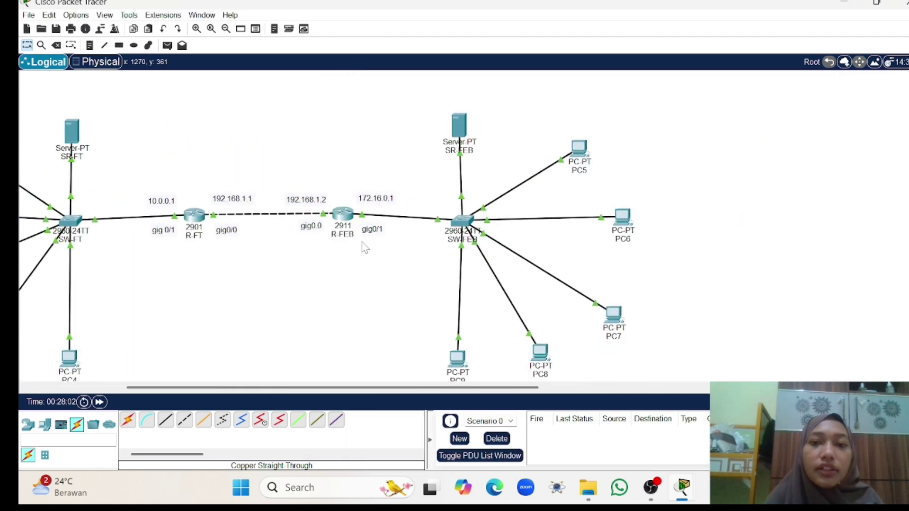
click(459, 126)
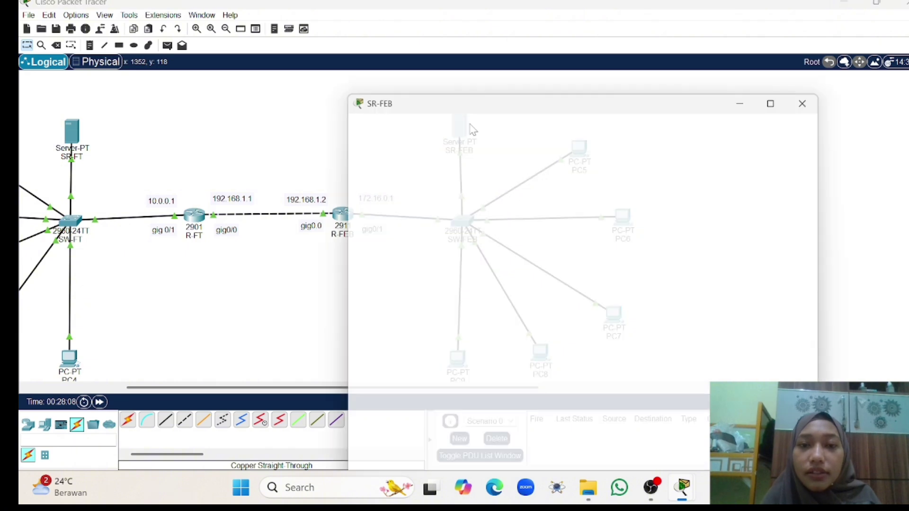
click(398, 27)
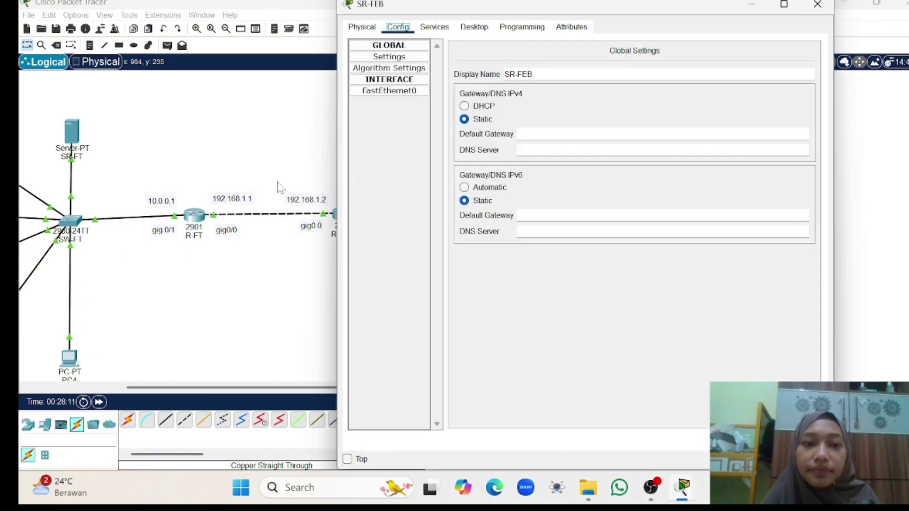
scroll(279, 188, right, 6)
scroll(279, 188, right, 2)
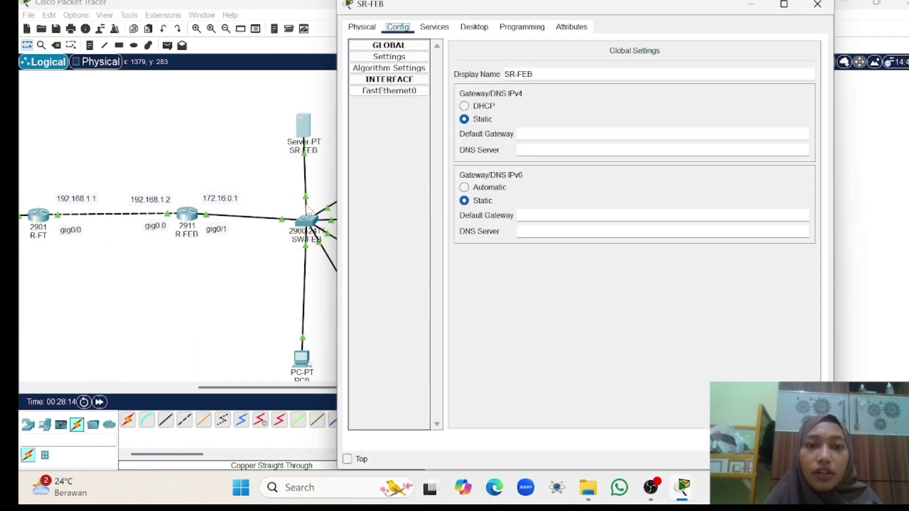
click(410, 57)
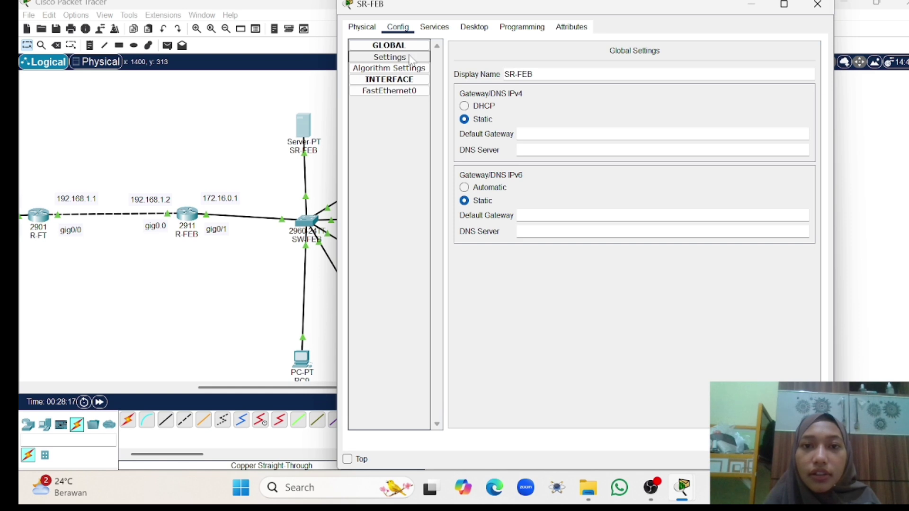
click(519, 134)
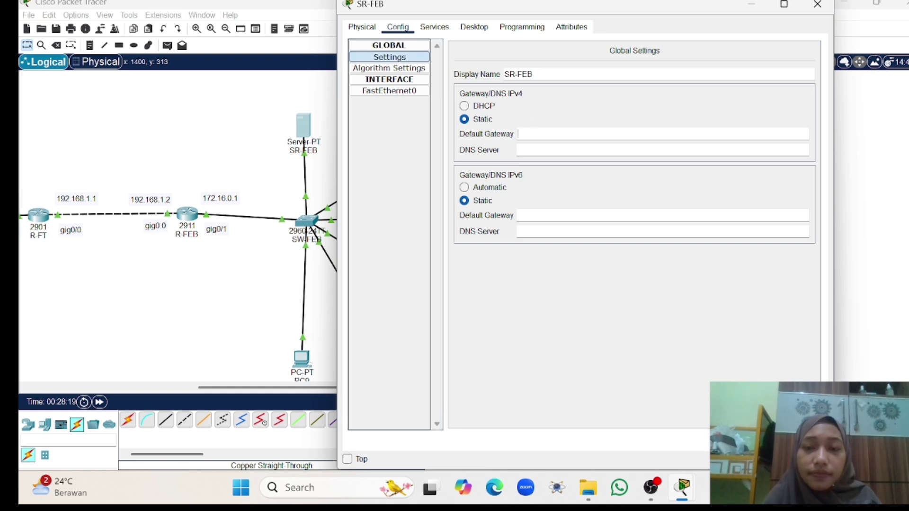
text(172)
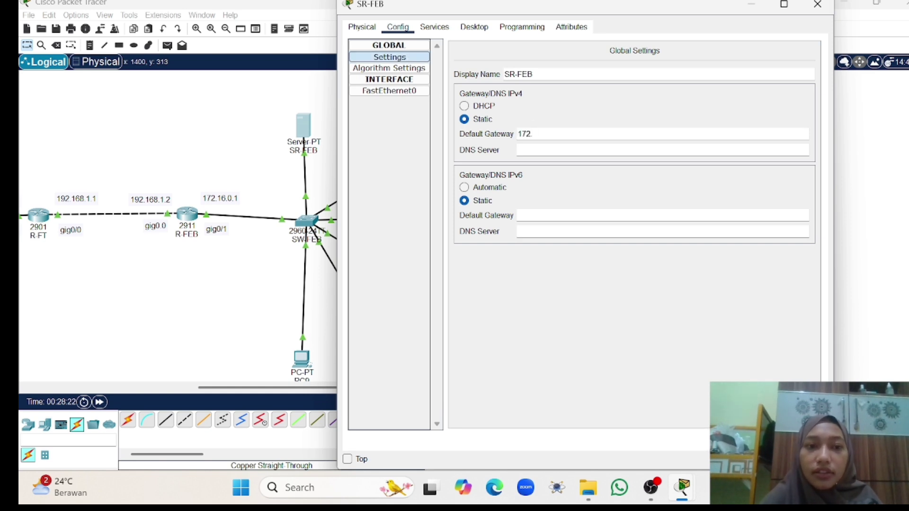
text(.16.0)
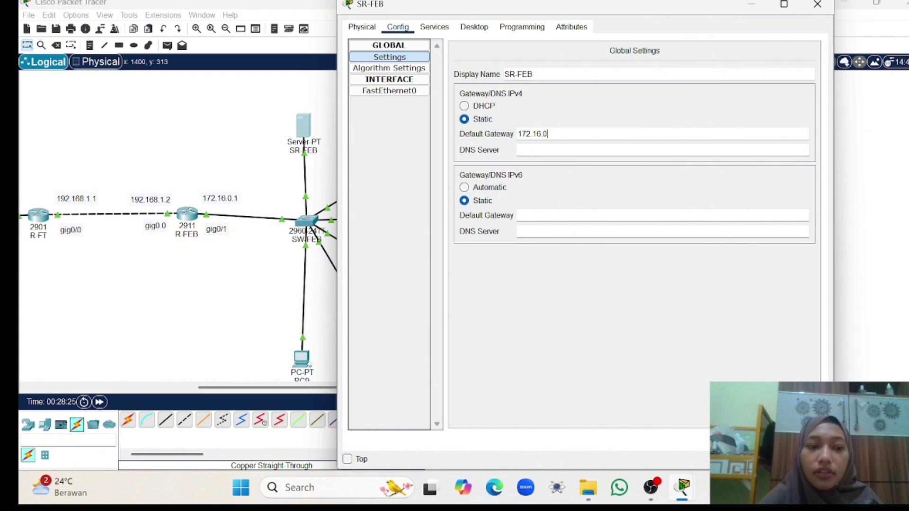
text(.1)
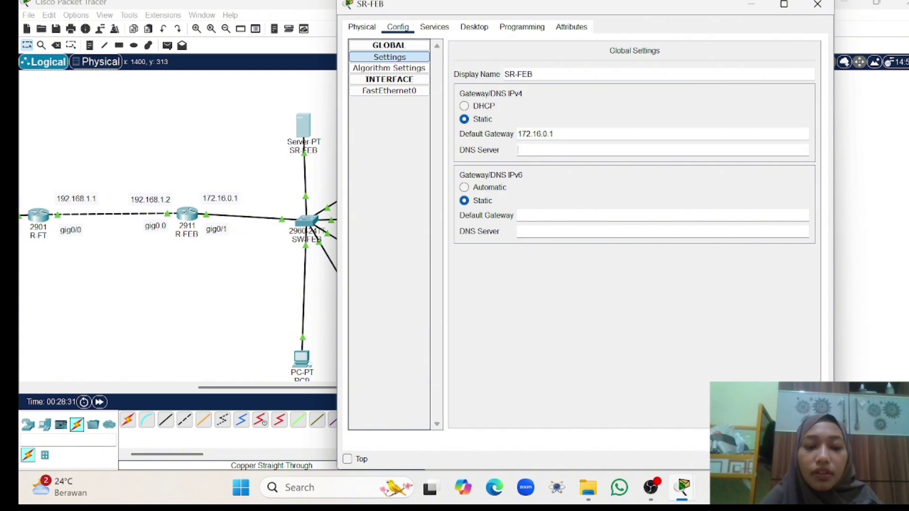
Set SR-FEB's IPv4 DNS server to 255.255.255.0 in its global settings.
text(255)
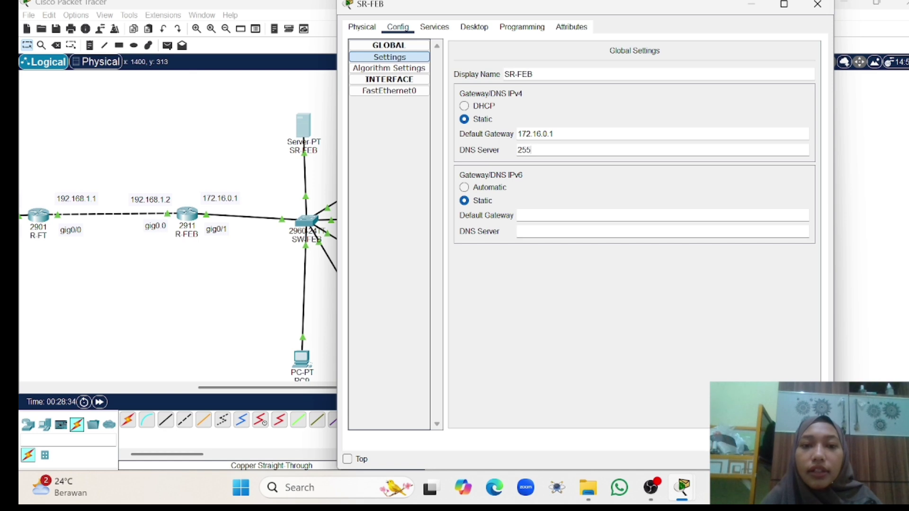
text(.255.25)
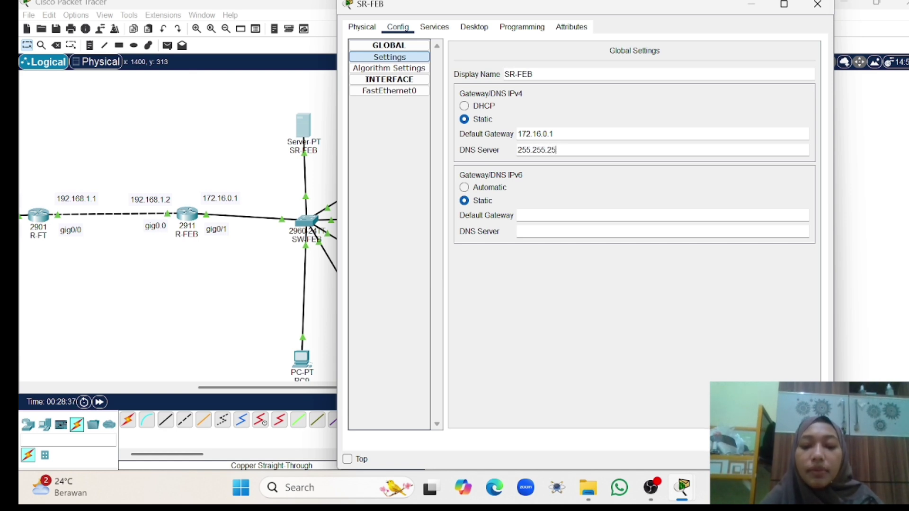
text(5.0)
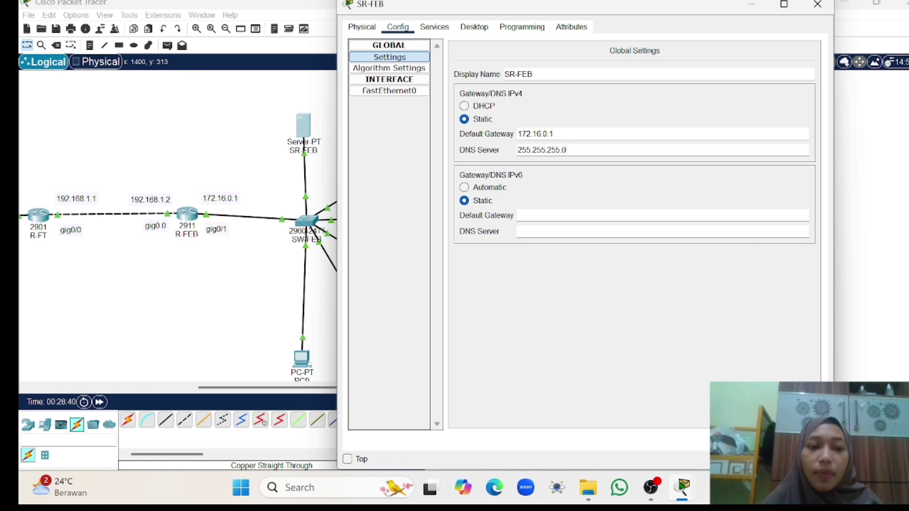
Set SR-FEB's FastEthernet0 static IPv4 address to 172.16.0.2 and its subnet mask to 255.255.255.0.
click(418, 93)
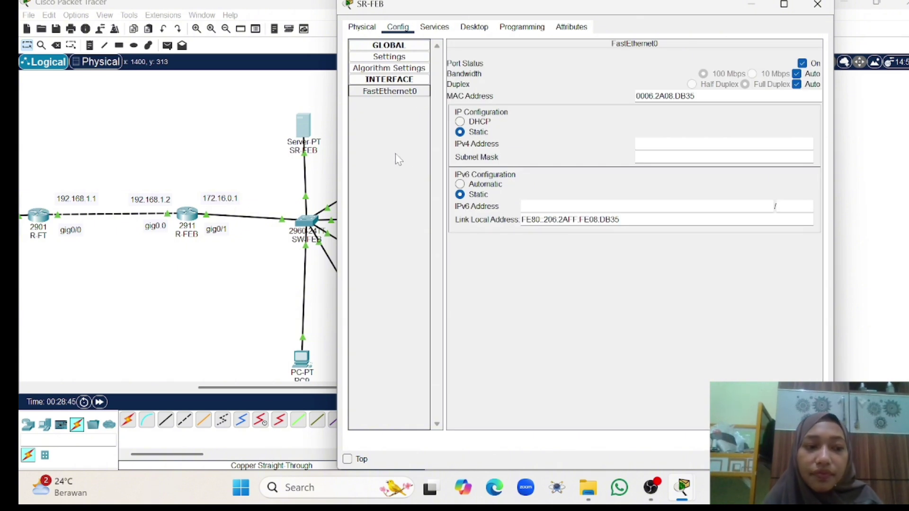
scroll(311, 171, right, 2)
scroll(312, 171, right, 2)
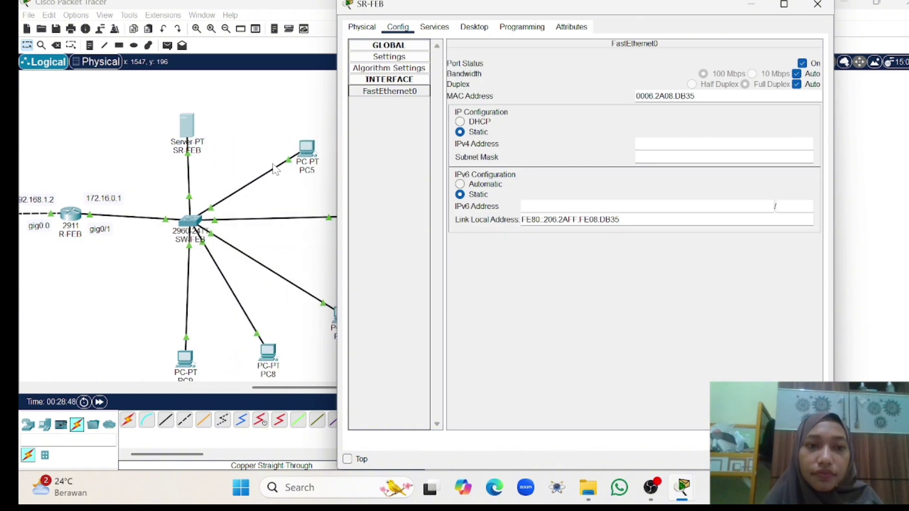
scroll(256, 157, left, 3)
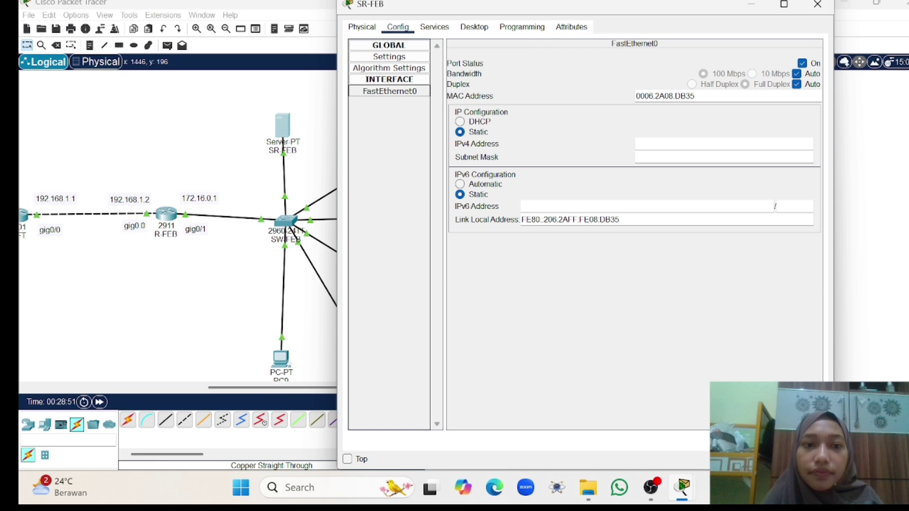
click(663, 143)
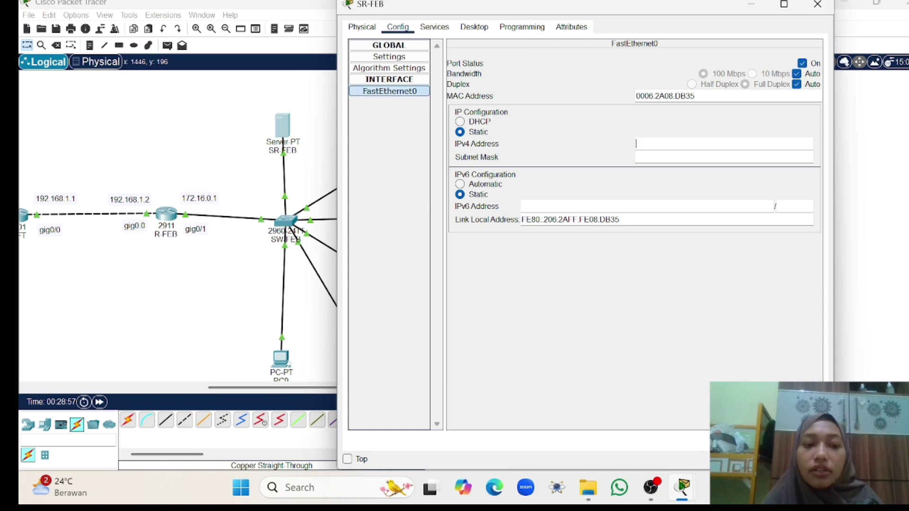
text(17)
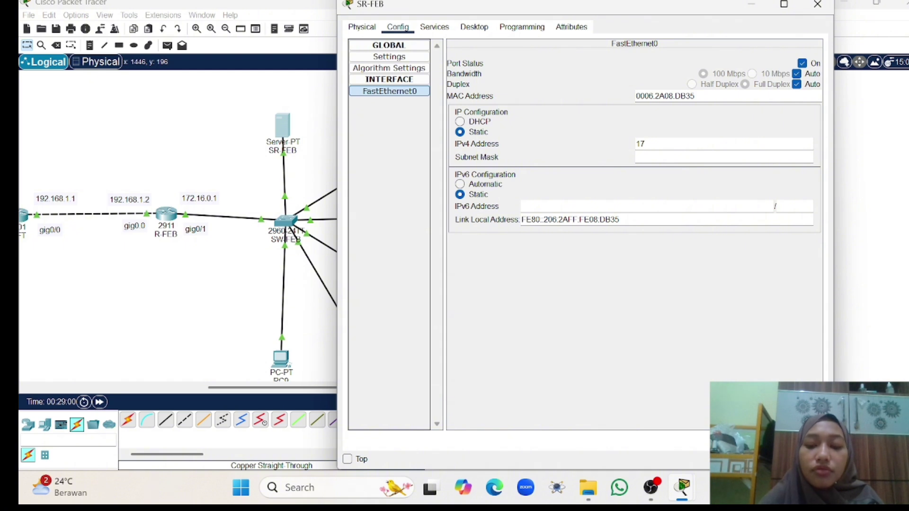
text(2.16)
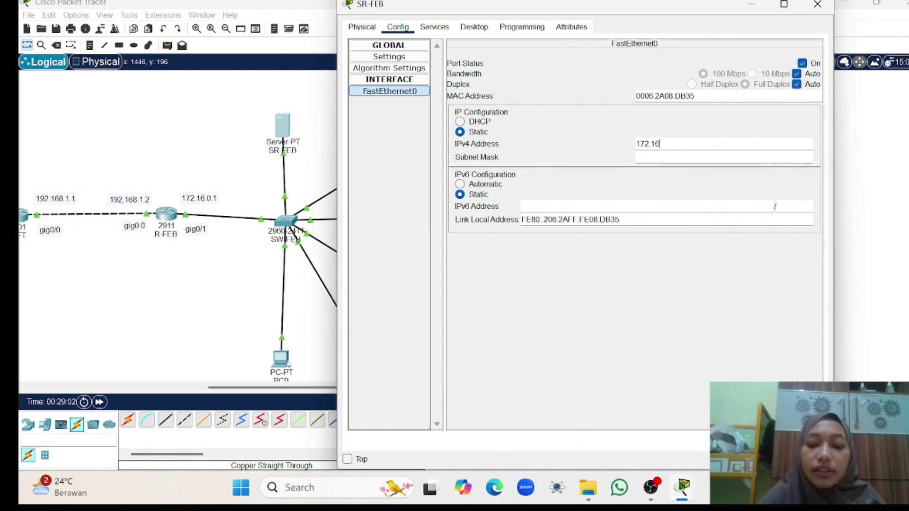
text(.0.2)
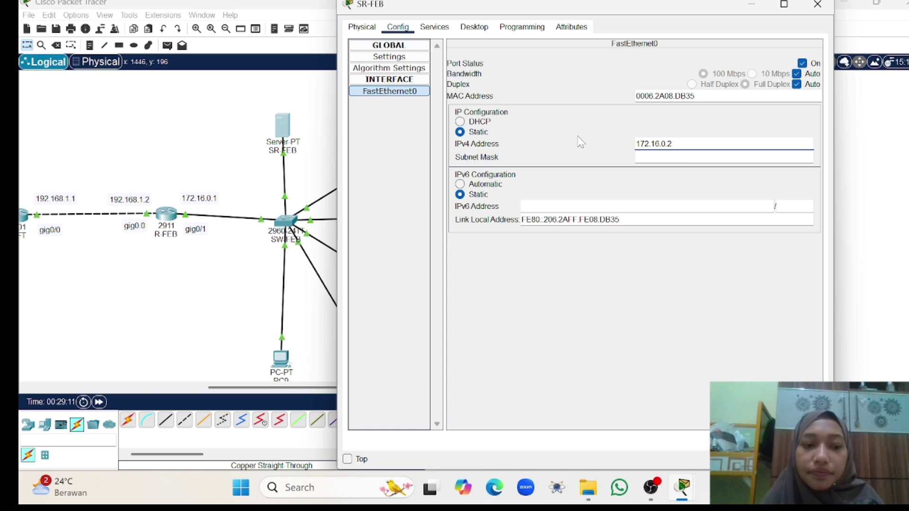
key(Tab)
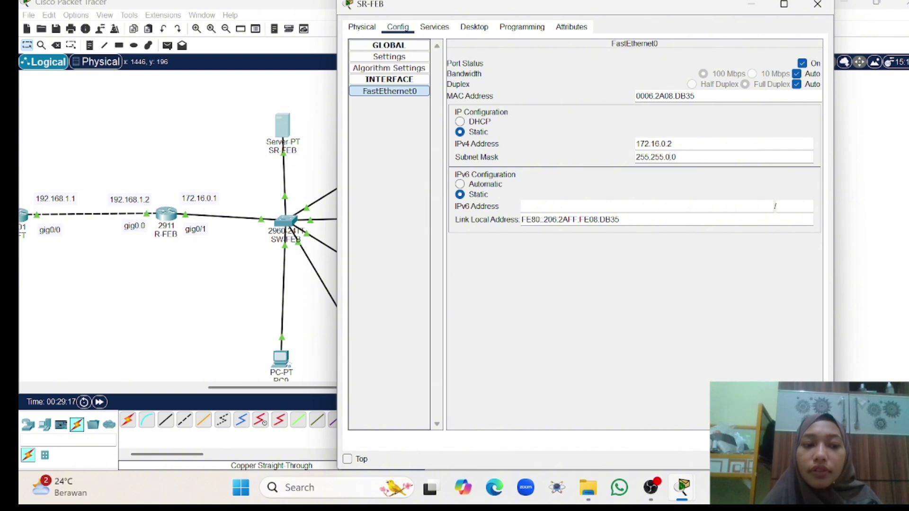
key(BackSpace)
text(255.)
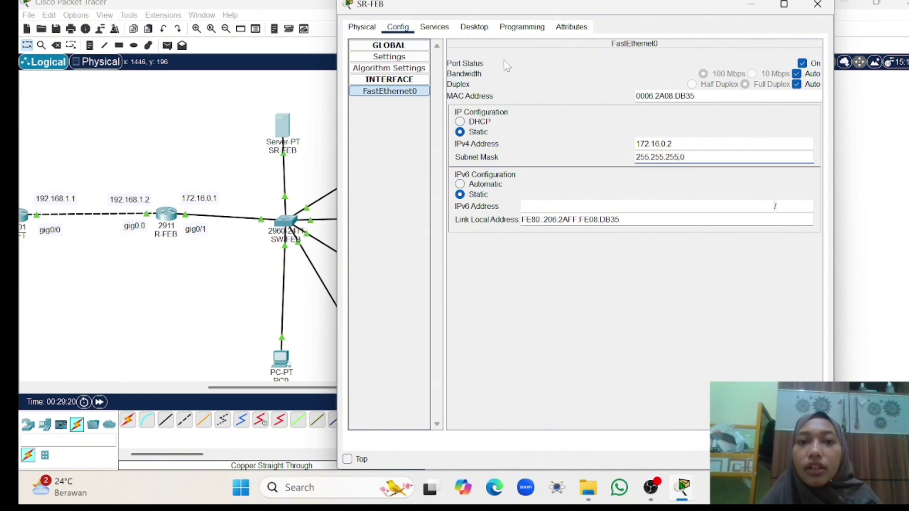
Turn on SR-FEB's DHCP service for FastEthernet0 and set the serverPool default gateway to 172.16.0.1.
click(435, 27)
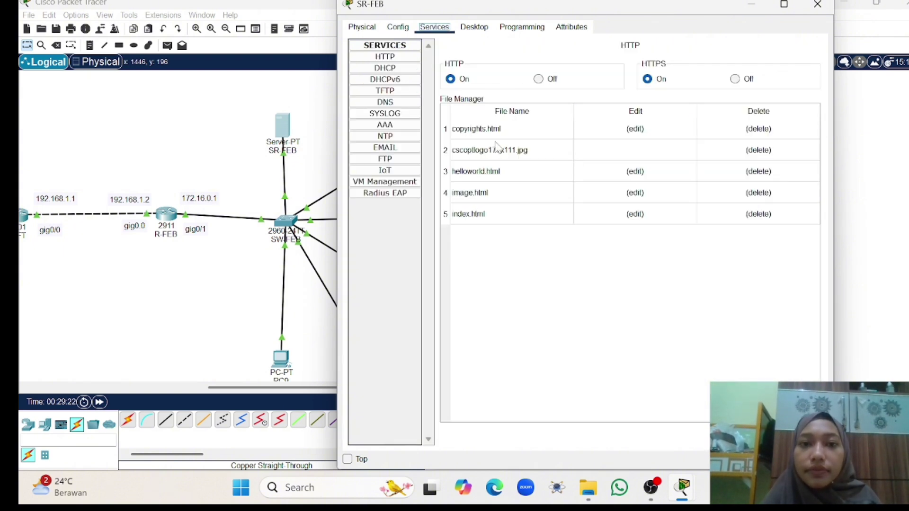
click(385, 68)
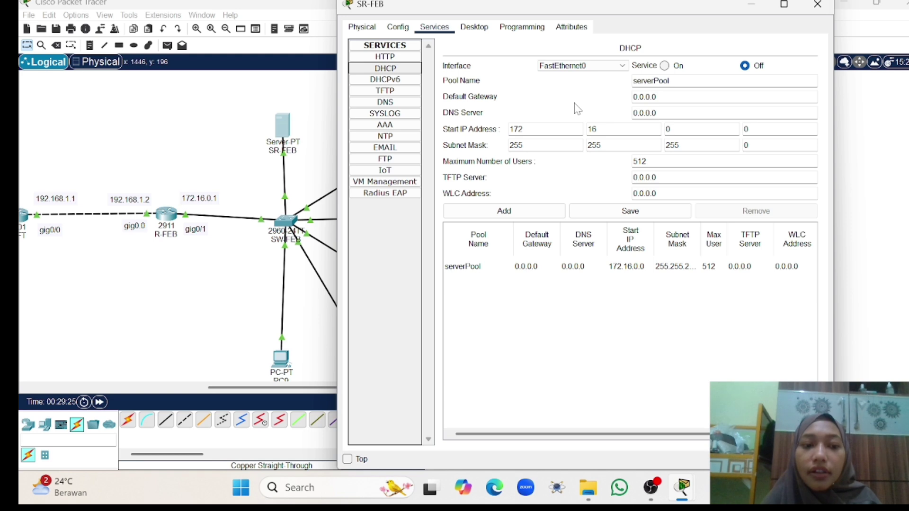
click(665, 65)
click(657, 97)
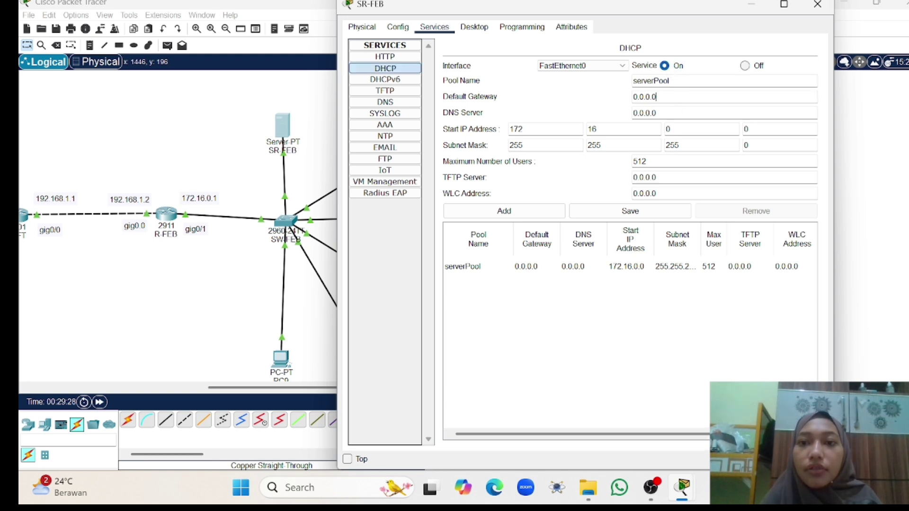
key(ctrl+a)
key(BackSpace)
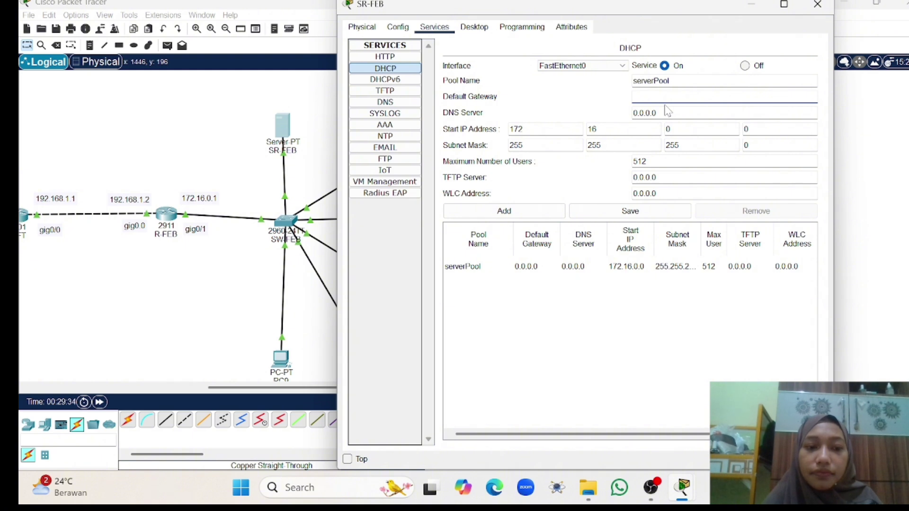
text(172.16)
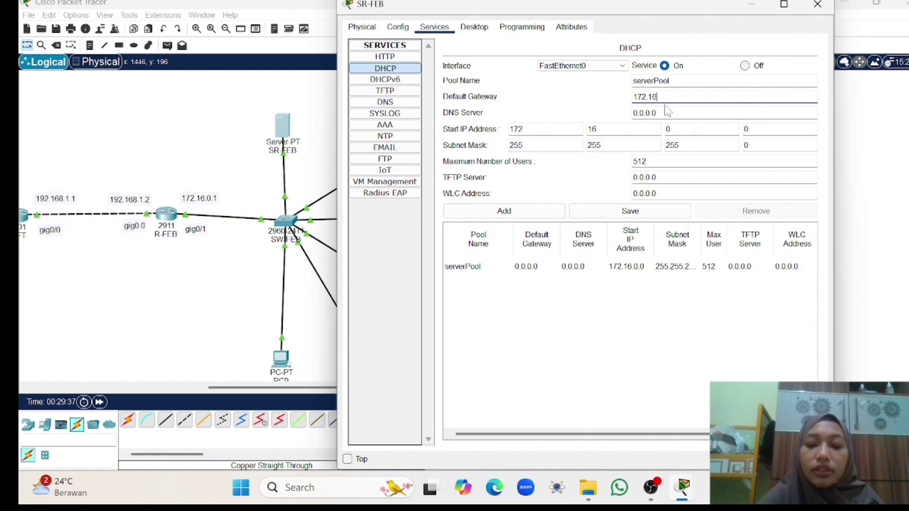
text(.0.1)
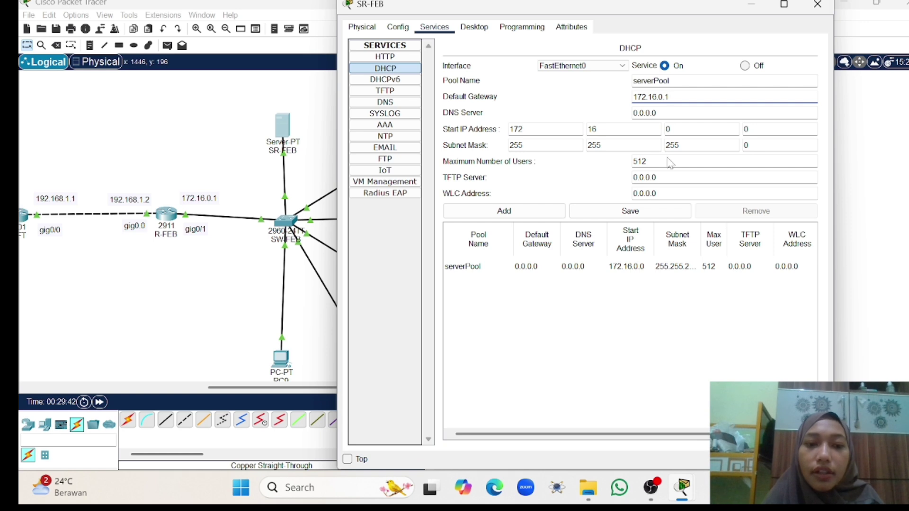
Set the DNS server of SR-FEB's serverPool to 255.255.255.0.
drag(658, 113, 633, 114)
key(BackSpace)
text(2)
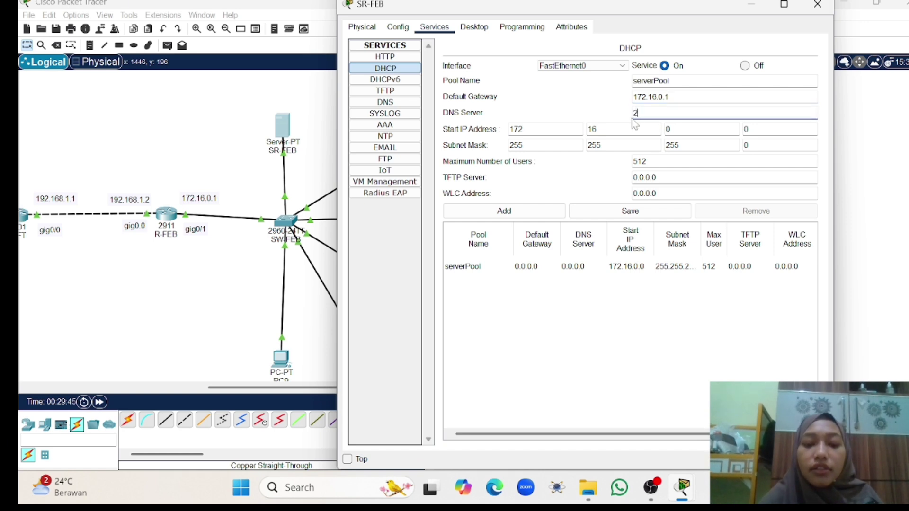
text(55.255.)
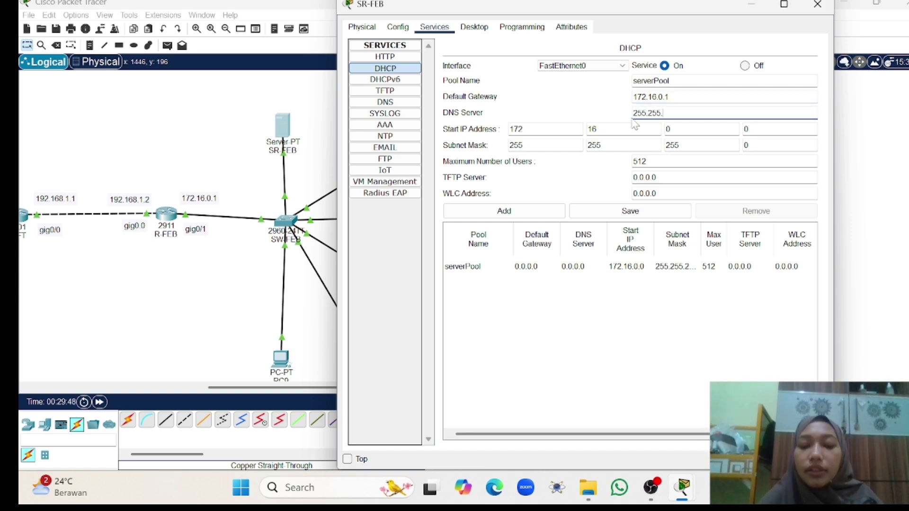
text(255.0)
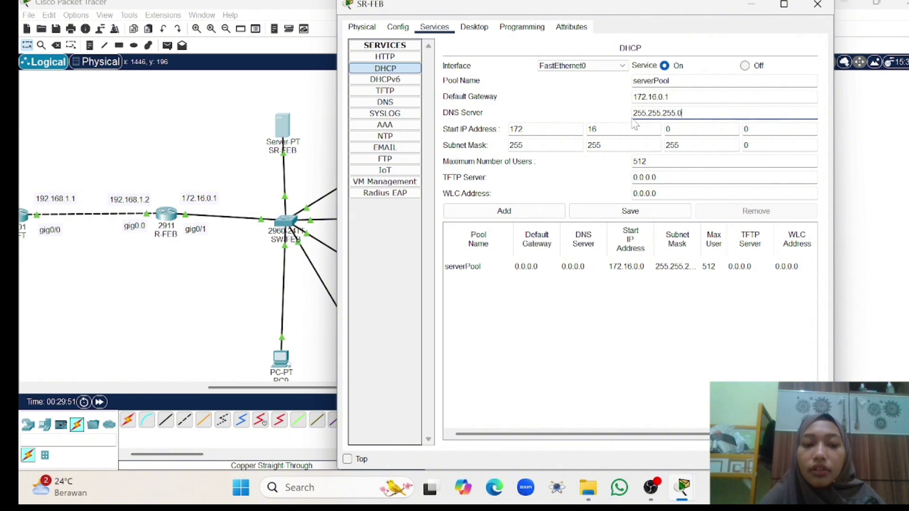
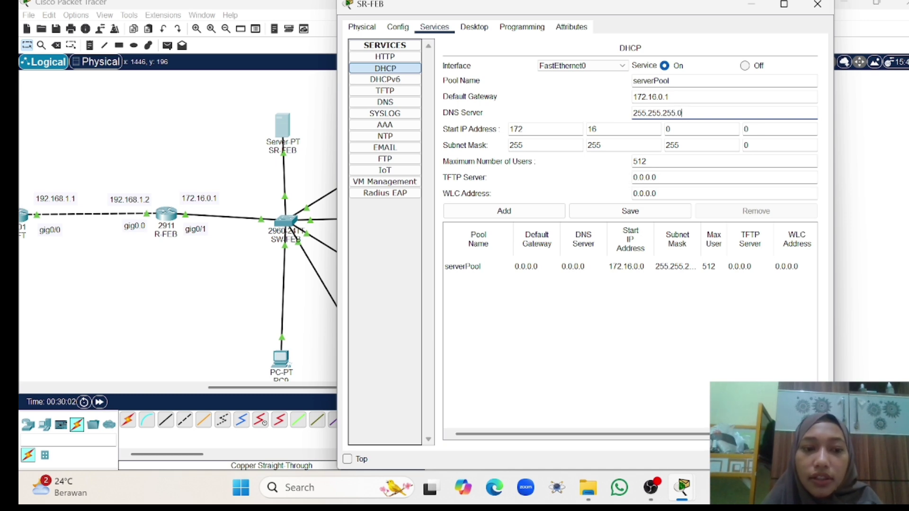
Set the maximum number of users of SR-FEB's serverPool to 100.
drag(650, 162, 617, 162)
key(BackSpace)
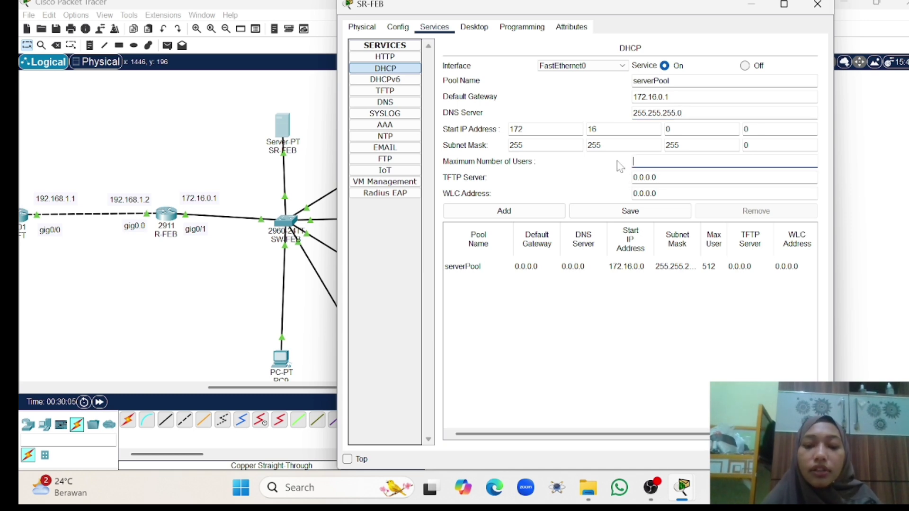
text(100)
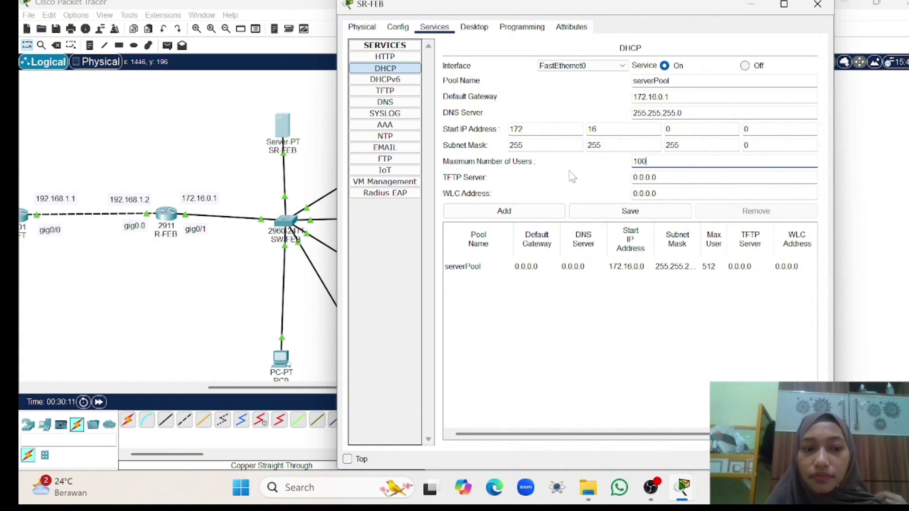
Set the last octet of the start IP address in SR-FEB's serverPool to 1 and save the pool.
click(749, 129)
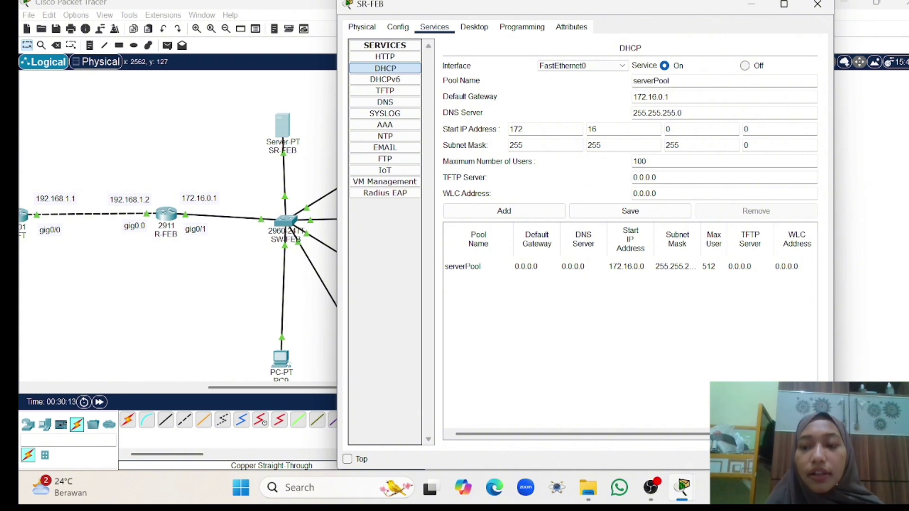
key(BackSpace)
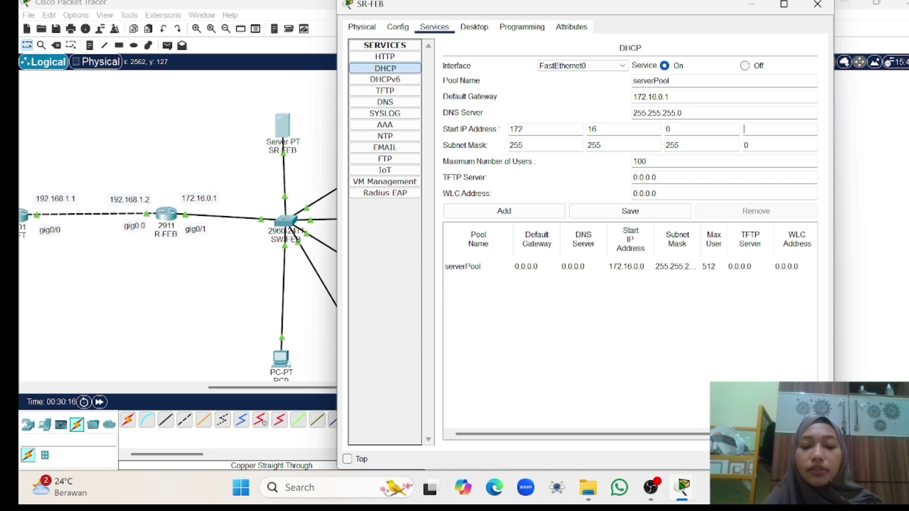
text(1)
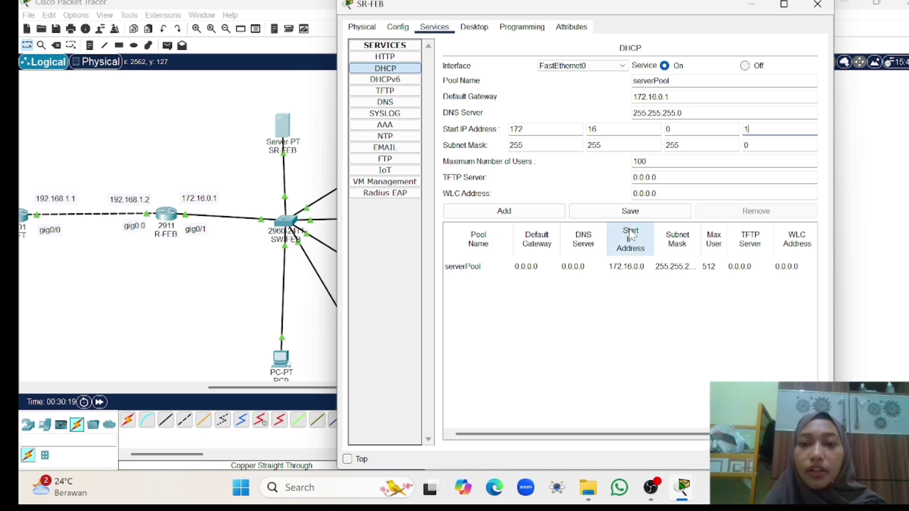
click(631, 211)
click(327, 154)
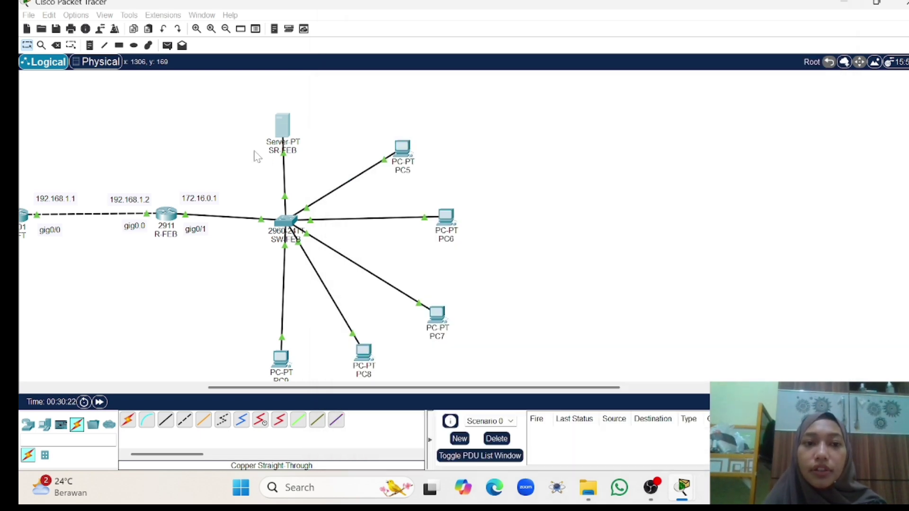
scroll(260, 152, left, 5)
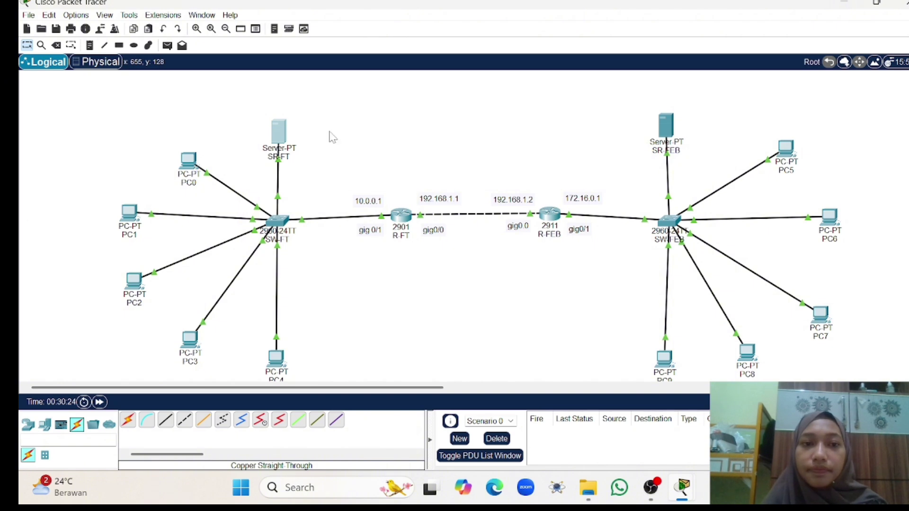
click(275, 138)
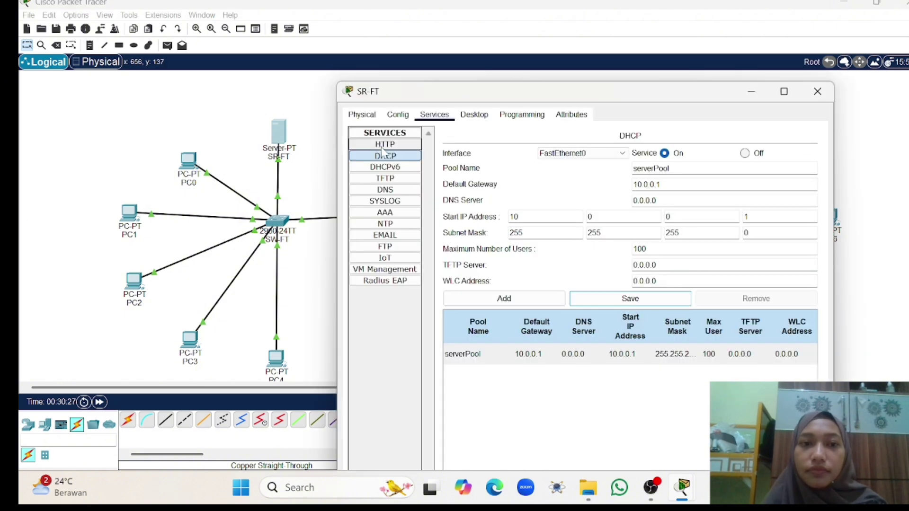
click(319, 101)
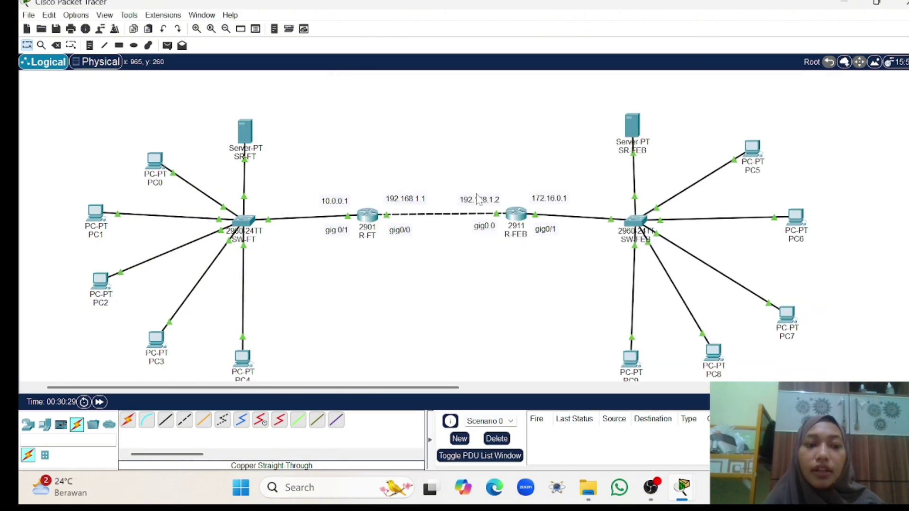
mouse_move(512, 214)
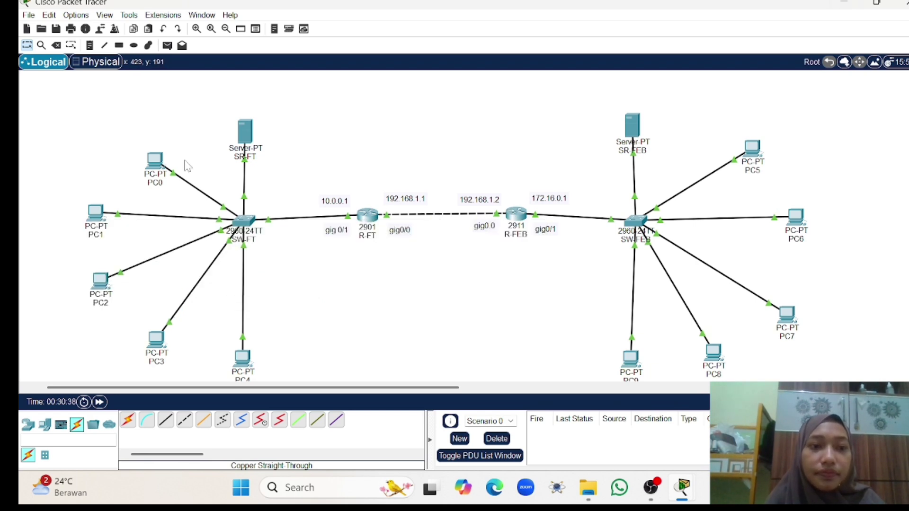
Set PC0's global IPv4 gateway and DNS configuration to DHCP.
mouse_move(161, 163)
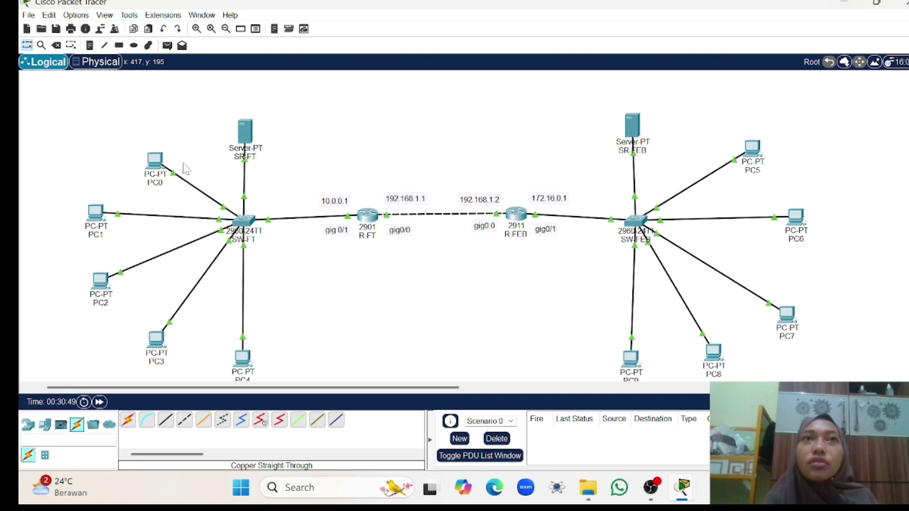
click(156, 163)
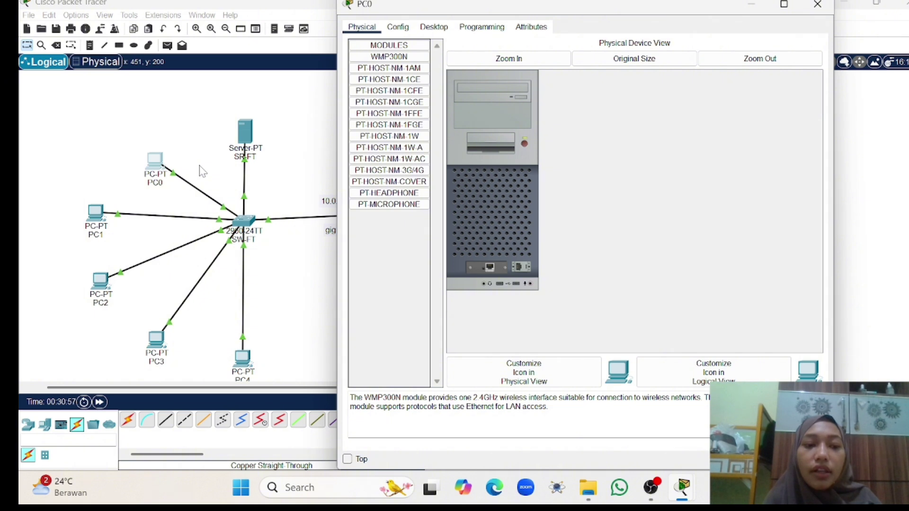
click(405, 27)
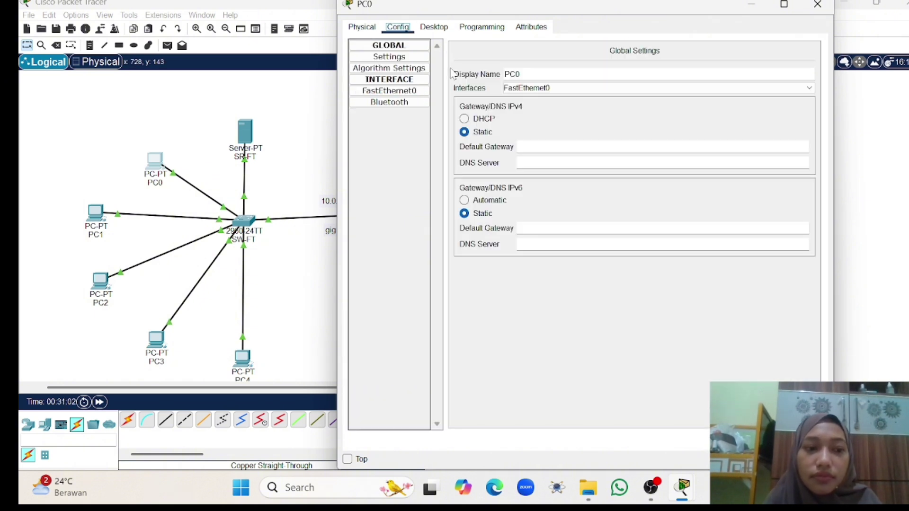
click(391, 57)
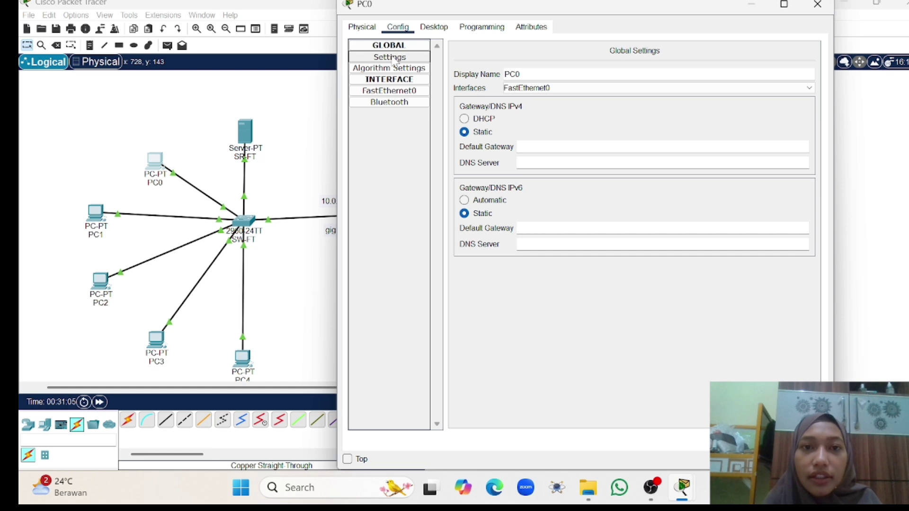
click(464, 119)
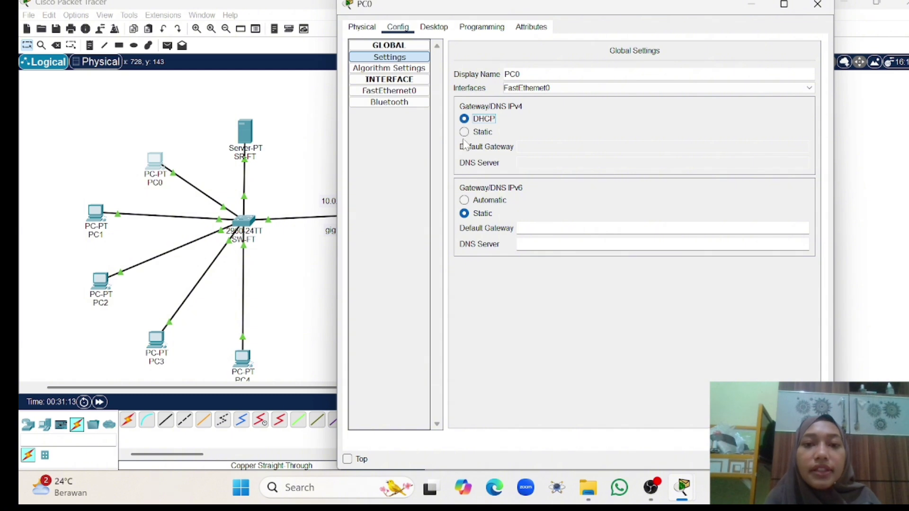
click(465, 132)
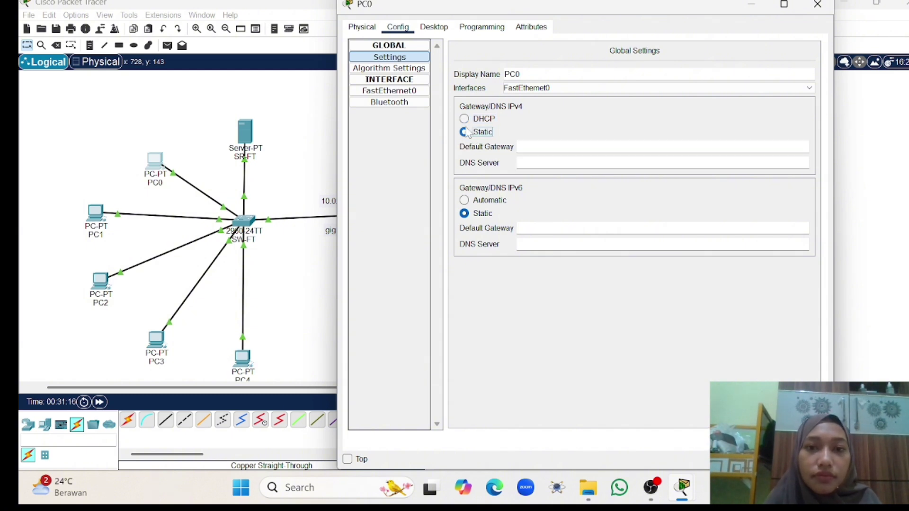
click(465, 120)
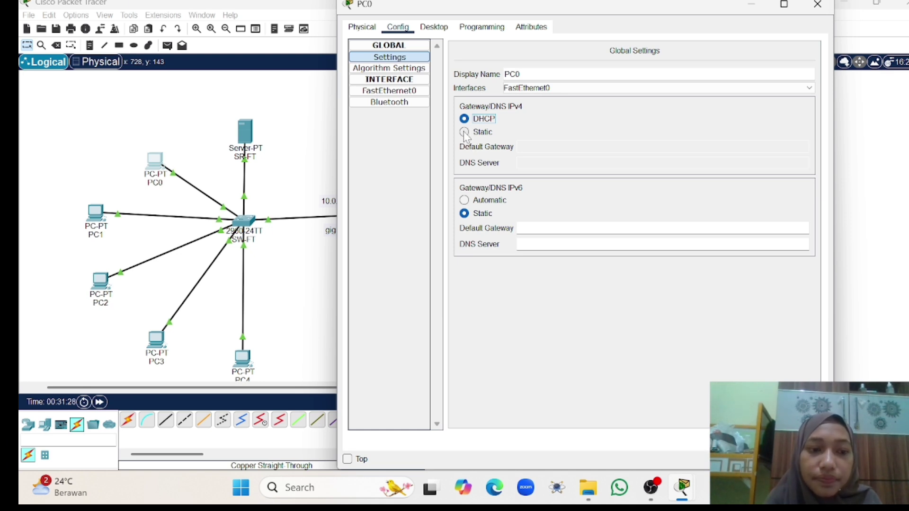
click(465, 133)
click(464, 119)
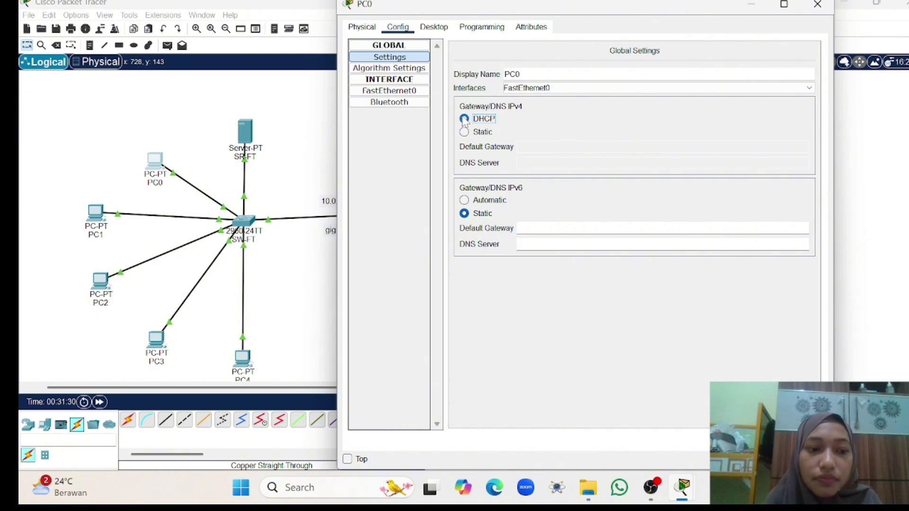
Check SR-FEB's global gateway and DNS settings, and set PC0's FastEthernet0 IP configuration to DHCP.
click(417, 92)
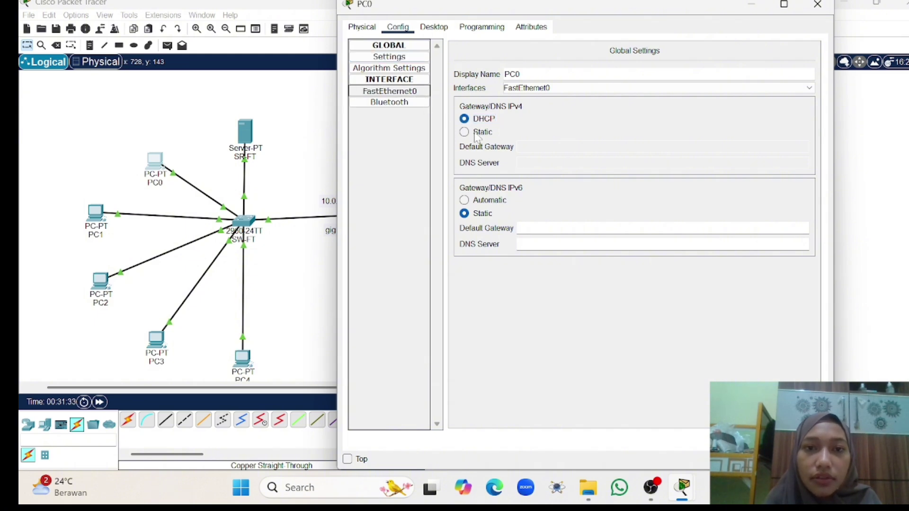
click(460, 133)
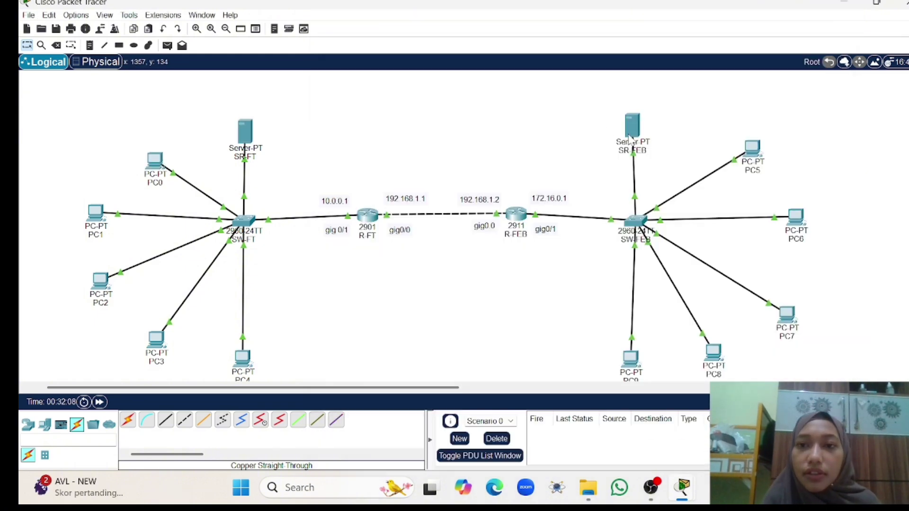
click(631, 139)
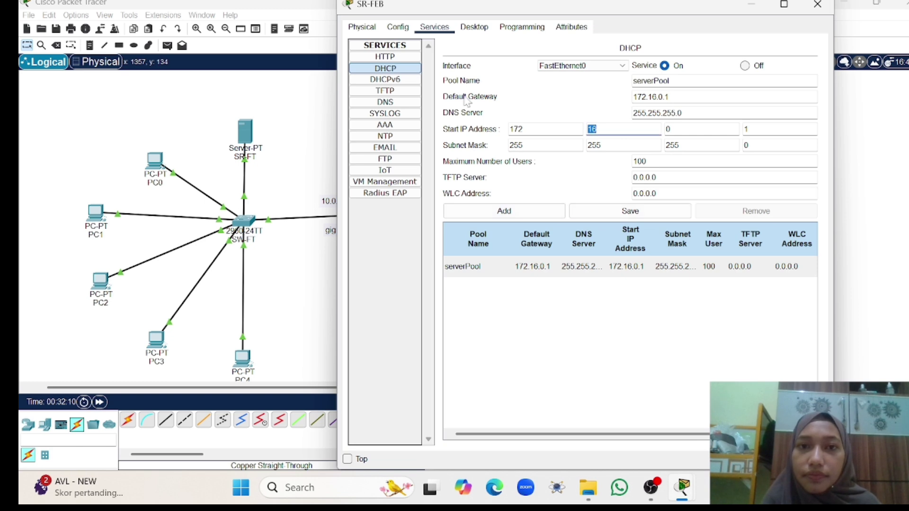
click(398, 27)
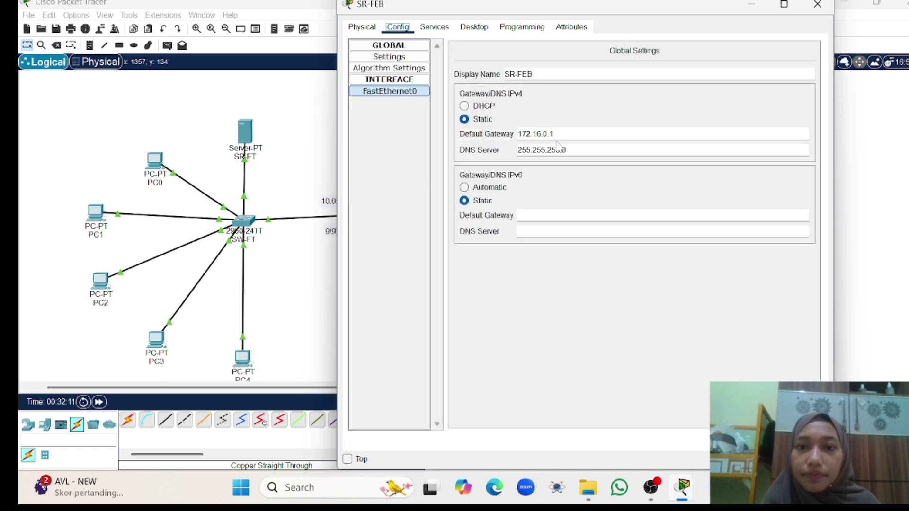
click(298, 143)
mouse_move(254, 141)
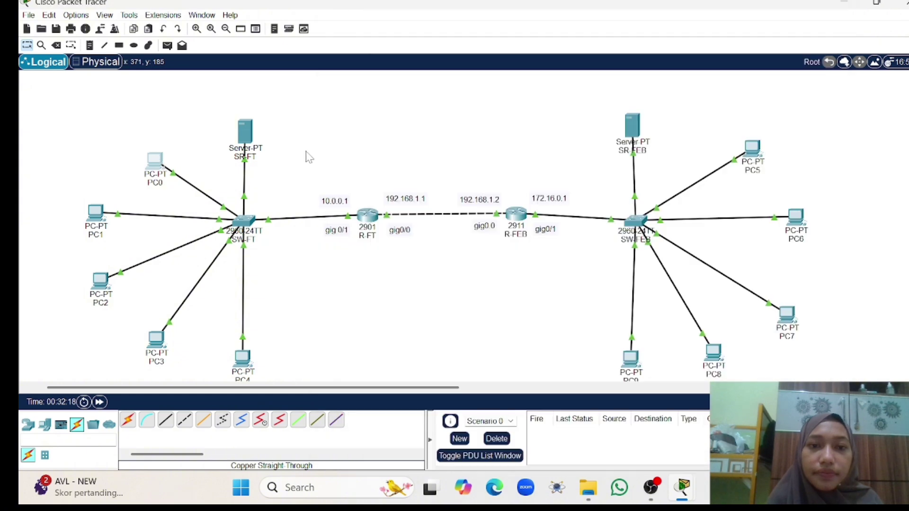
click(155, 163)
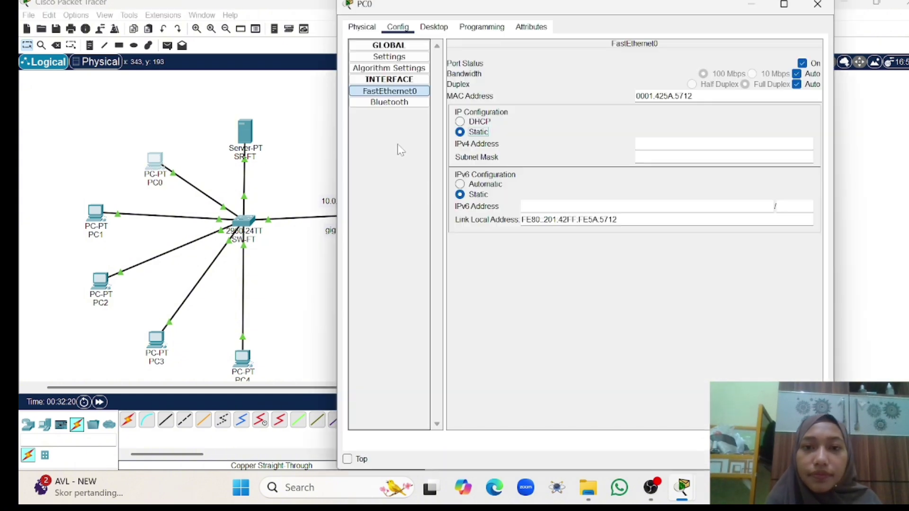
click(460, 122)
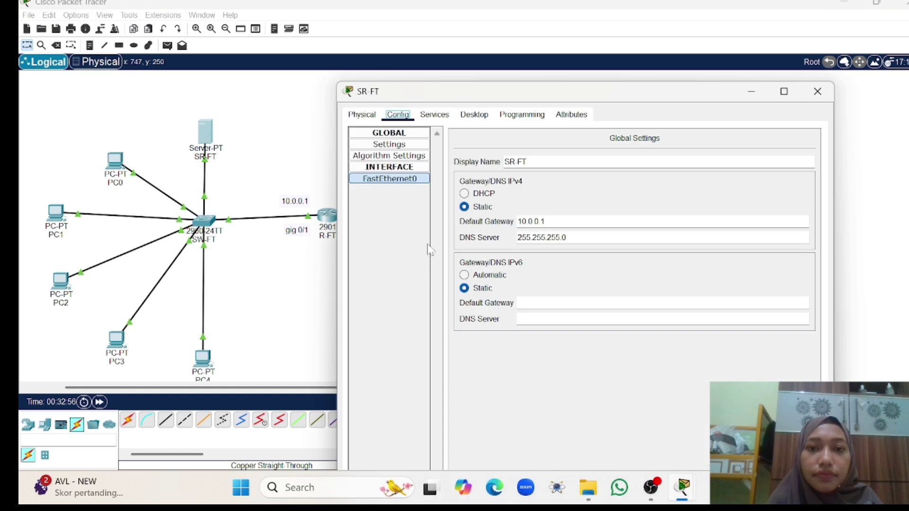
Examine SR-FT's global IPv4 gateway and DNS server settings and its algorithm settings.
click(419, 145)
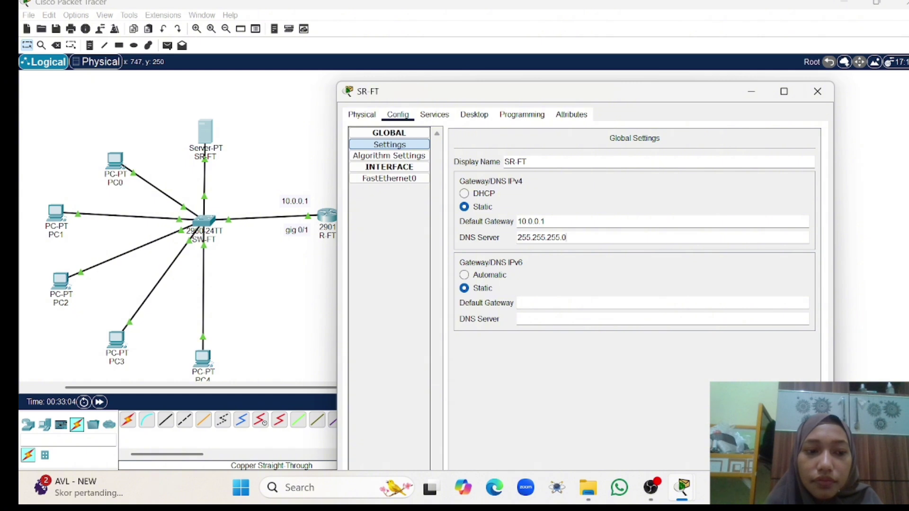
click(594, 239)
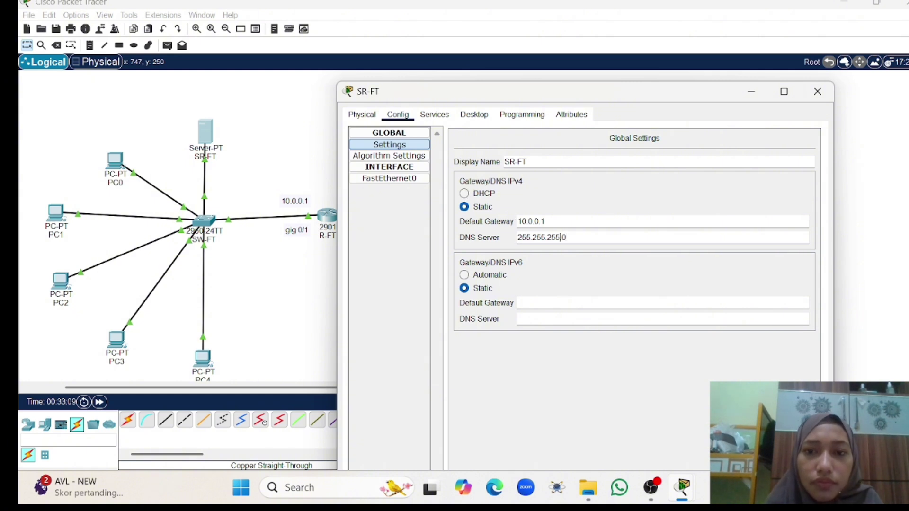
click(303, 128)
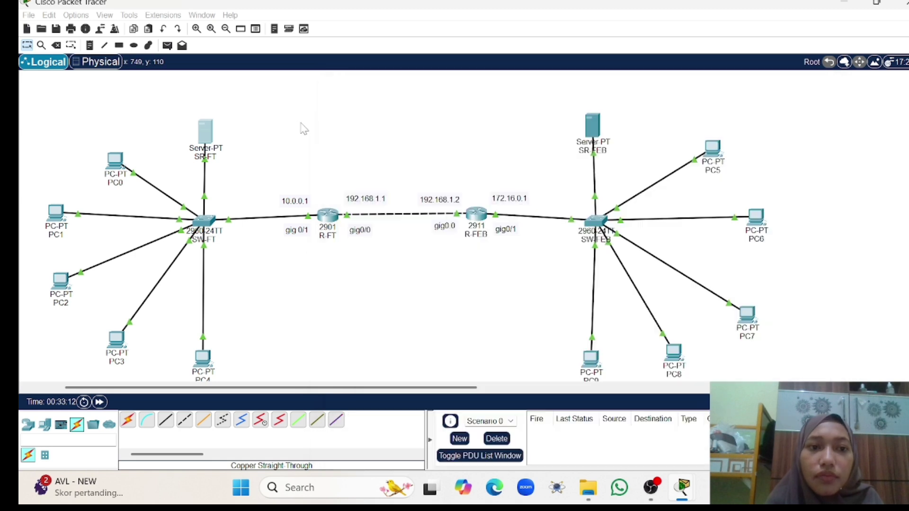
click(211, 141)
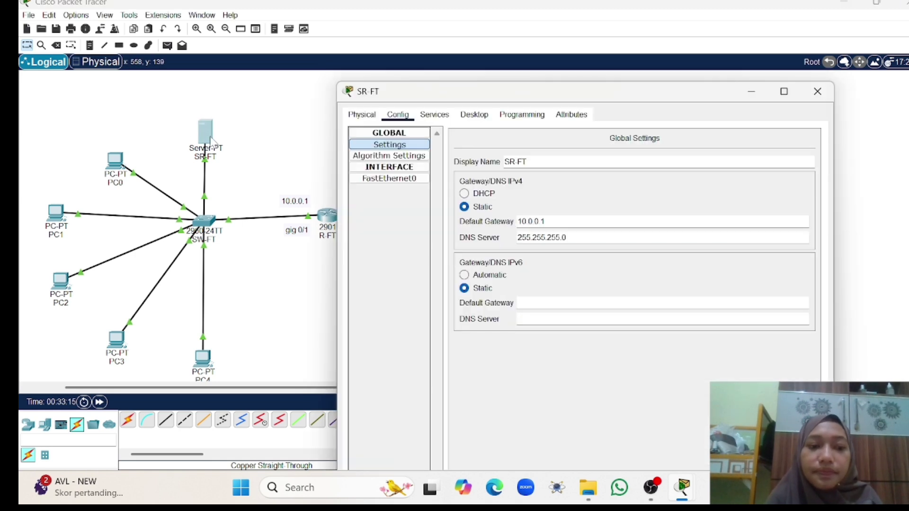
click(494, 243)
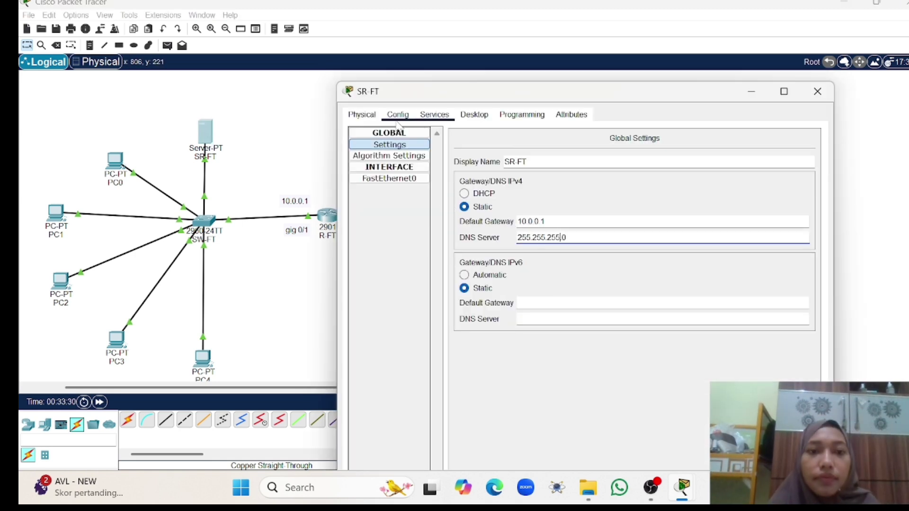
click(237, 128)
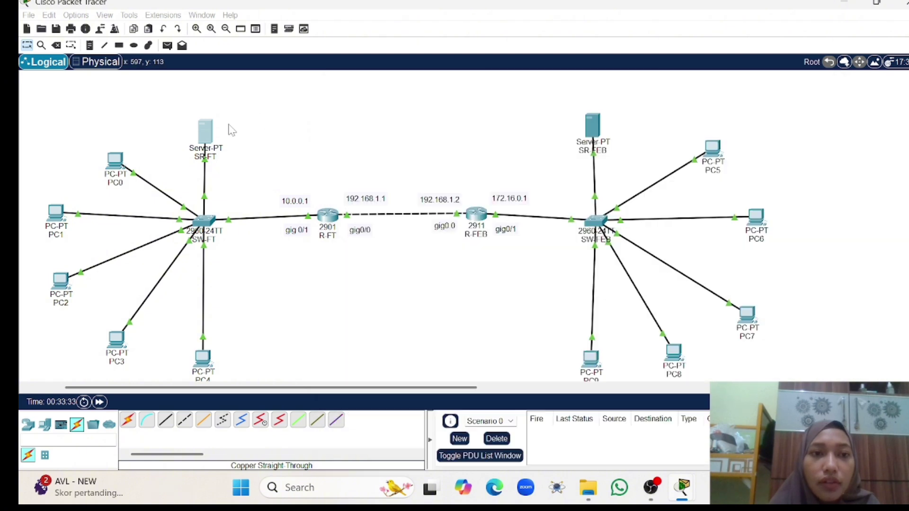
click(209, 136)
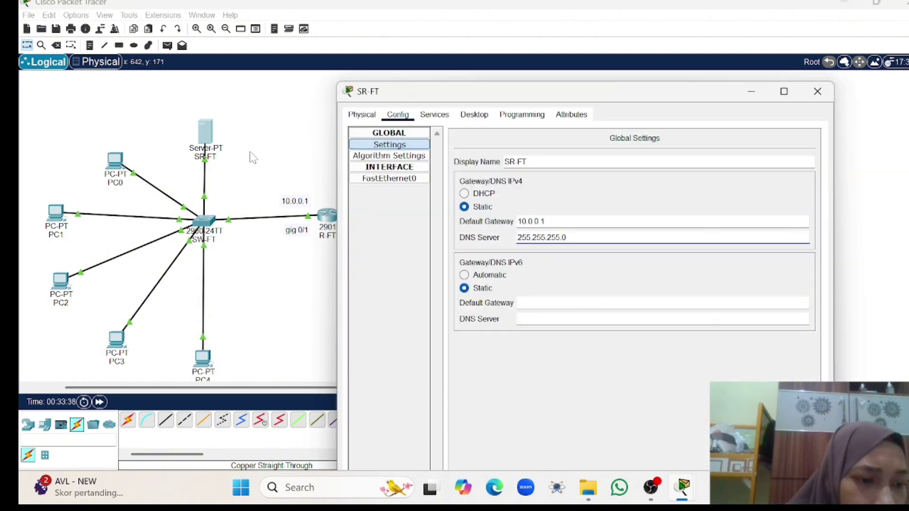
click(416, 144)
click(418, 155)
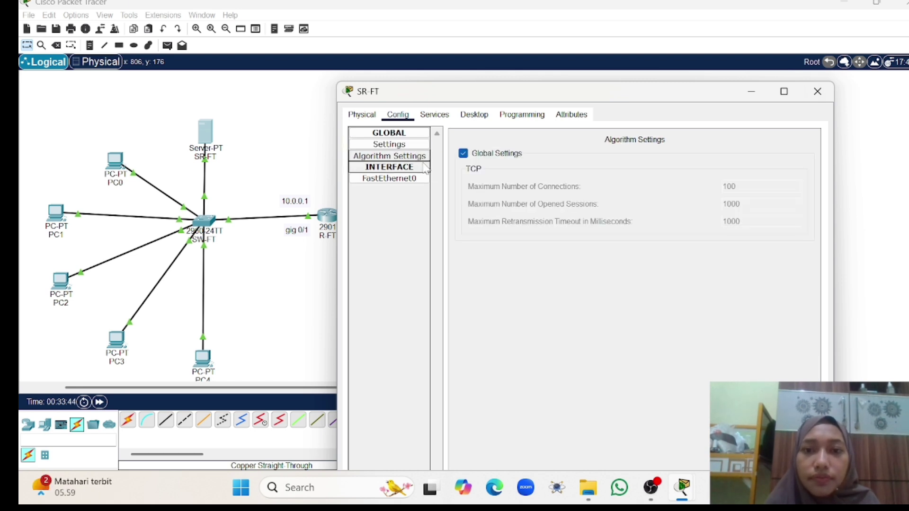
click(417, 144)
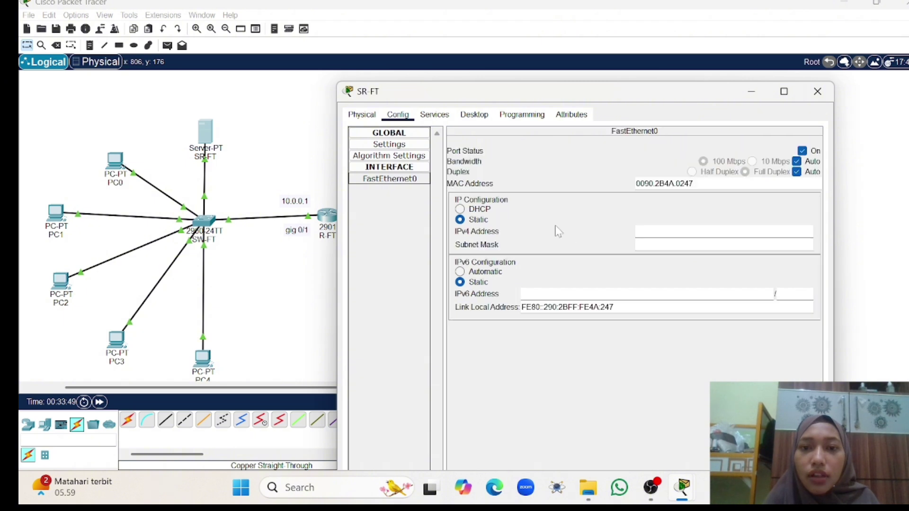
Set SR-FT's FastEthernet0 static IPv4 address to 10.0.0.2 and its subnet mask to 255.255.255.0.
click(413, 180)
click(724, 244)
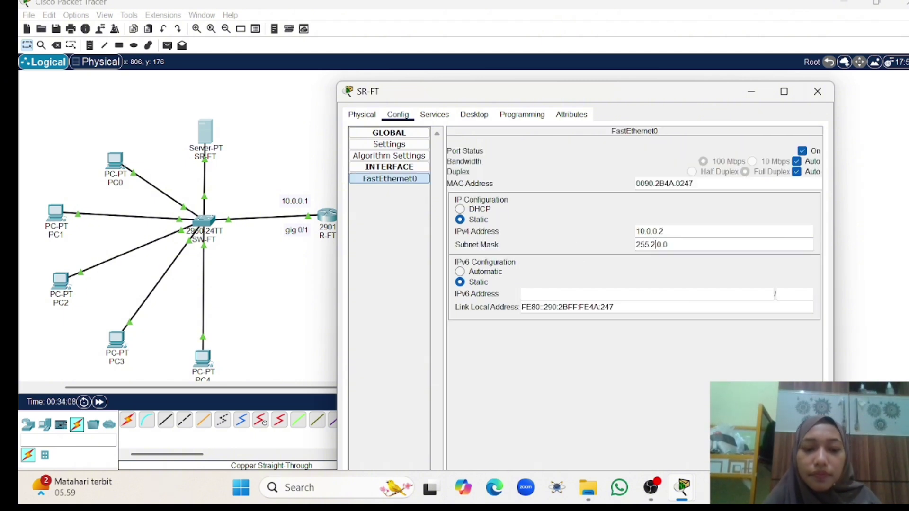
text(255.)
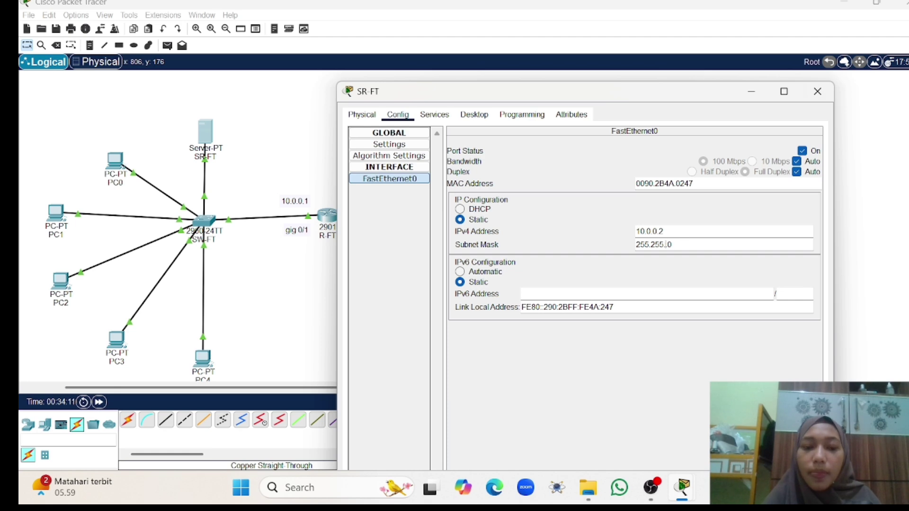
text(255.)
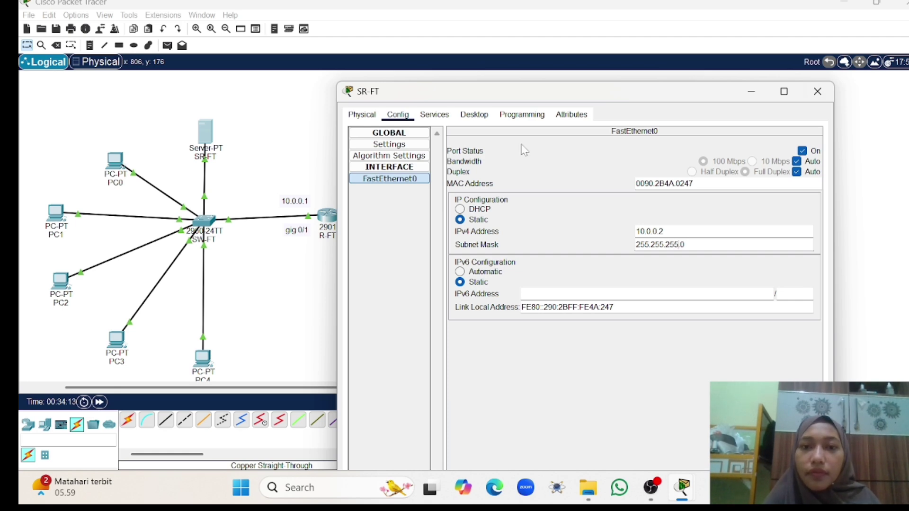
Review SR-FT's global gateway and DNS settings, its DHCP service pool, and its FastEthernet0 addressing.
click(362, 115)
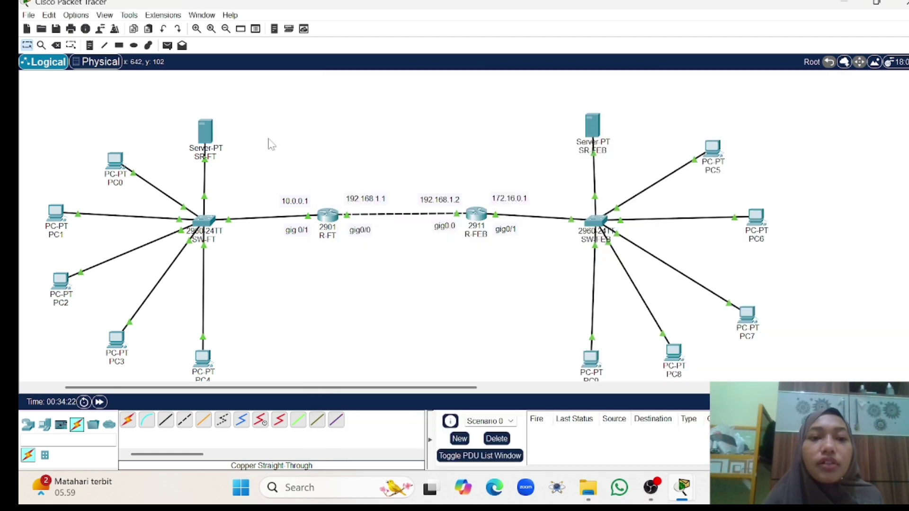
click(205, 133)
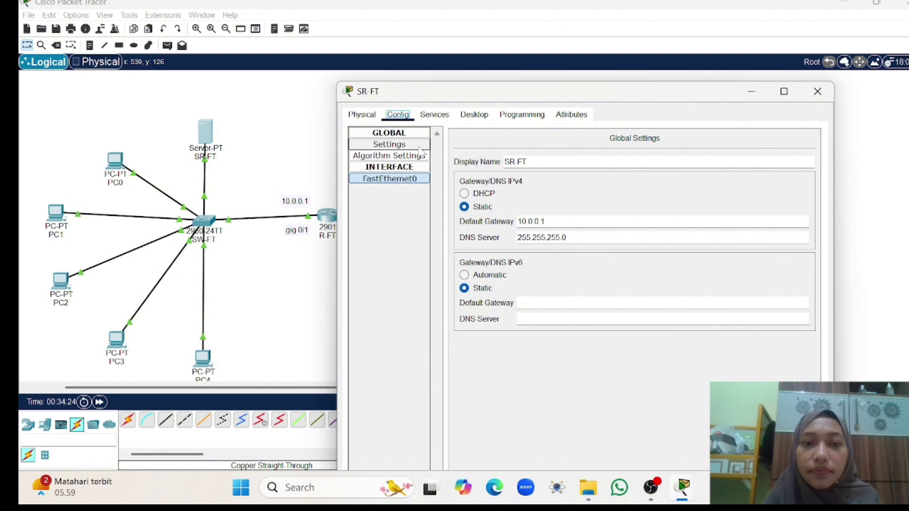
click(371, 146)
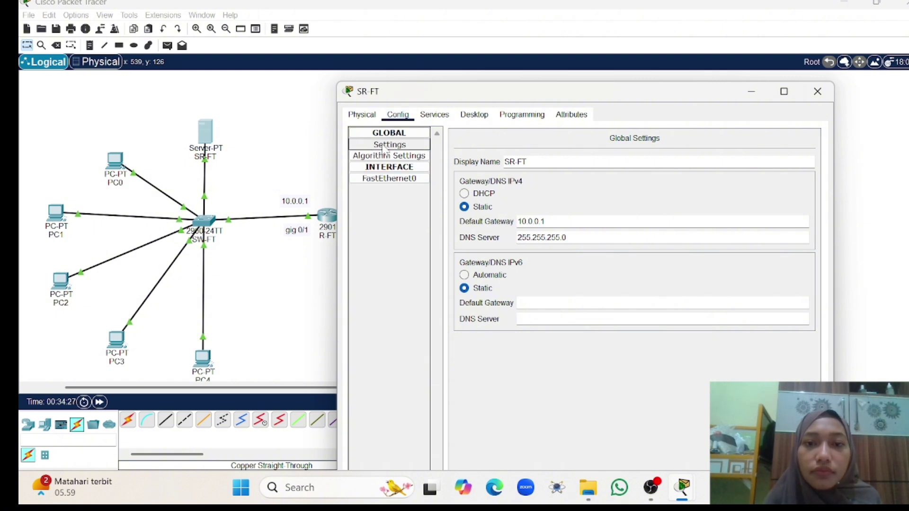
click(435, 115)
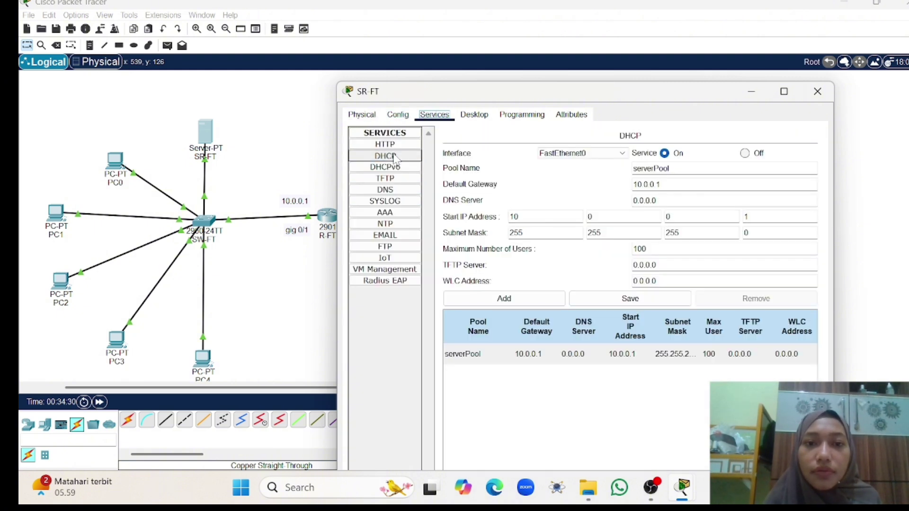
click(398, 115)
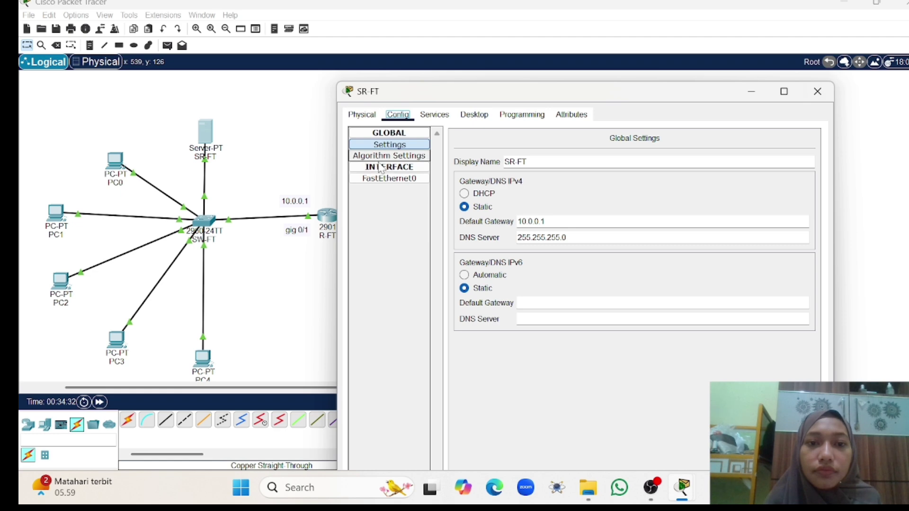
click(396, 180)
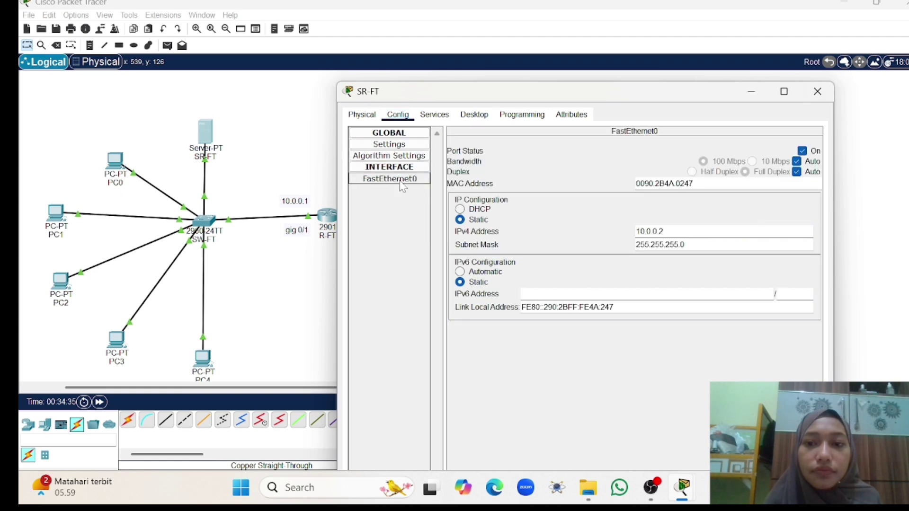
click(308, 155)
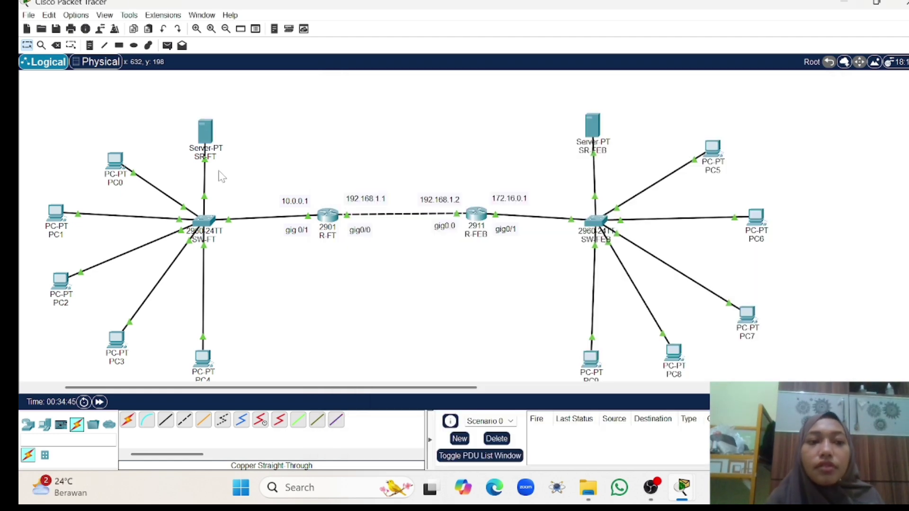
Set PC0's global IPv4 gateway and DNS configuration to DHCP and check its FastEthernet0 IP configuration.
click(119, 162)
click(118, 162)
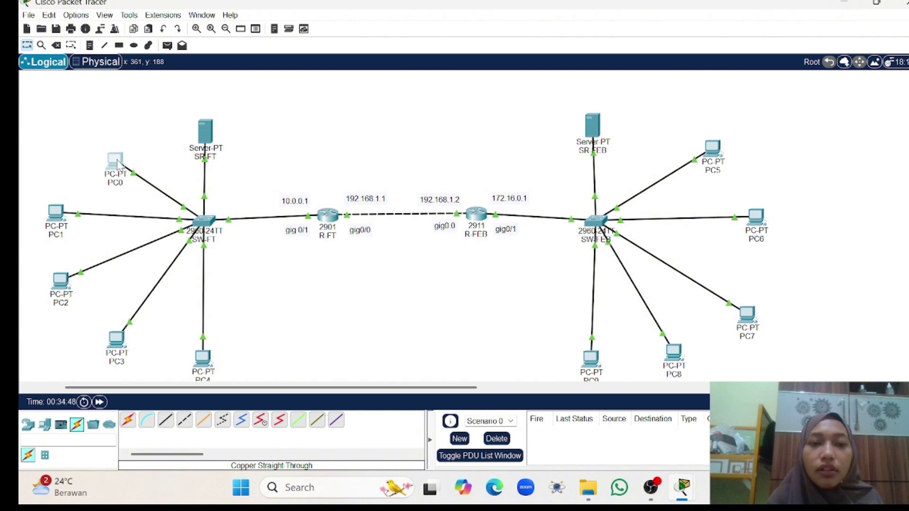
click(117, 163)
click(405, 60)
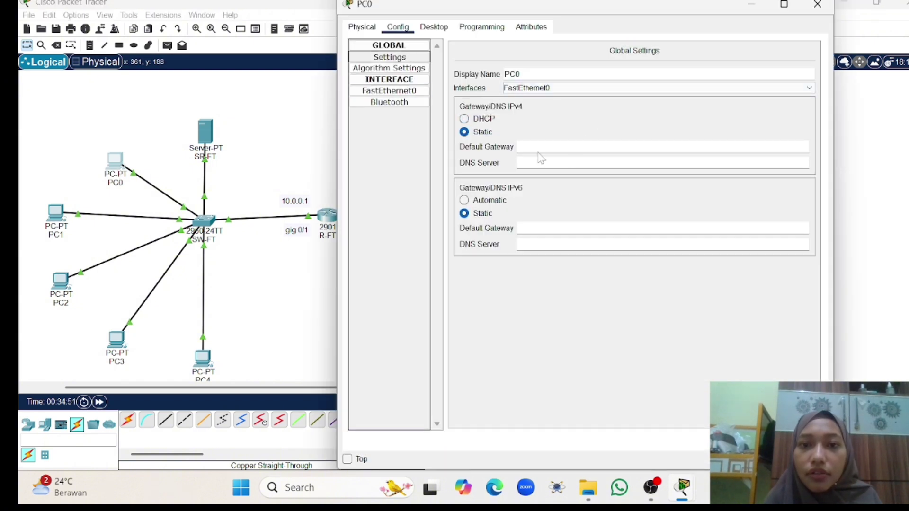
click(465, 119)
click(465, 131)
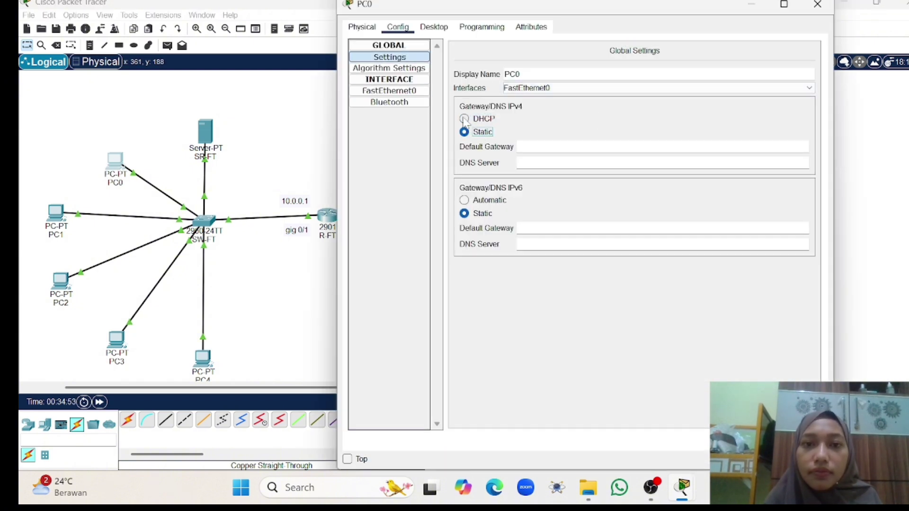
click(465, 119)
click(420, 92)
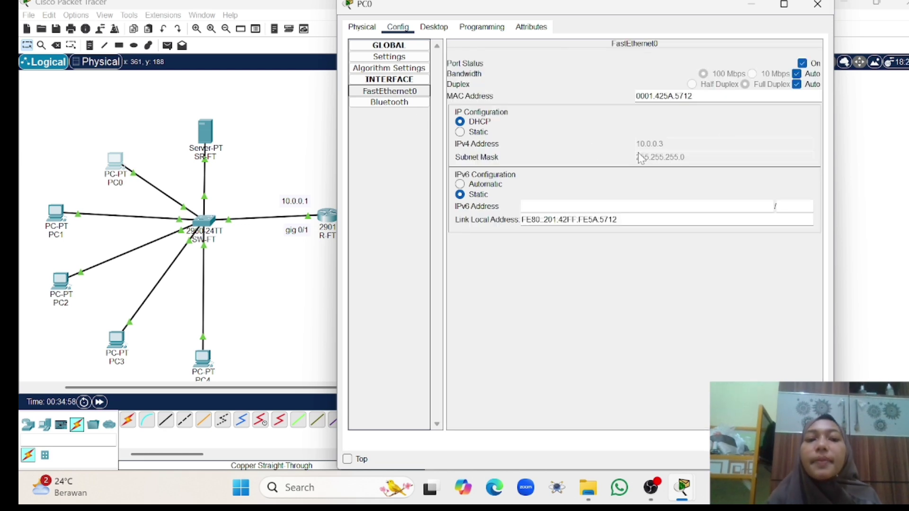
Open PC1's FastEthernet0 interface configuration.
scroll(280, 158, right, 5)
scroll(223, 183, left, 5)
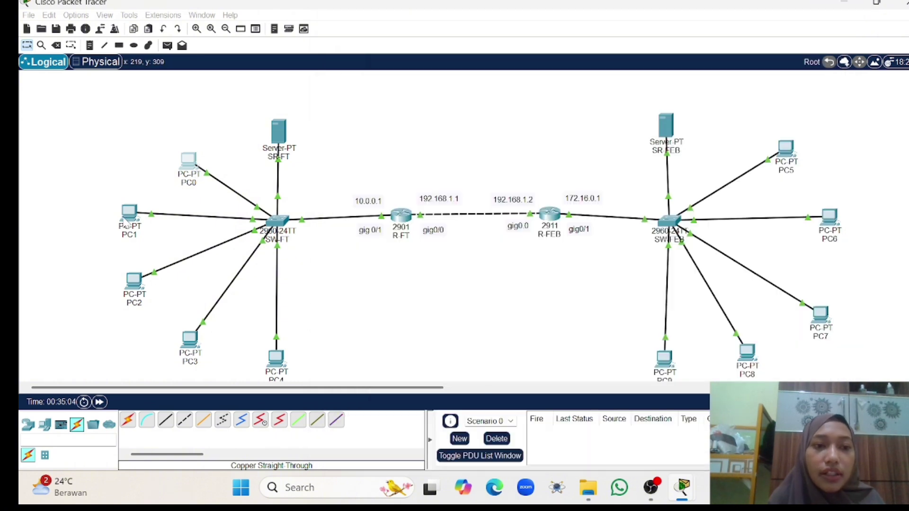
click(126, 223)
click(143, 215)
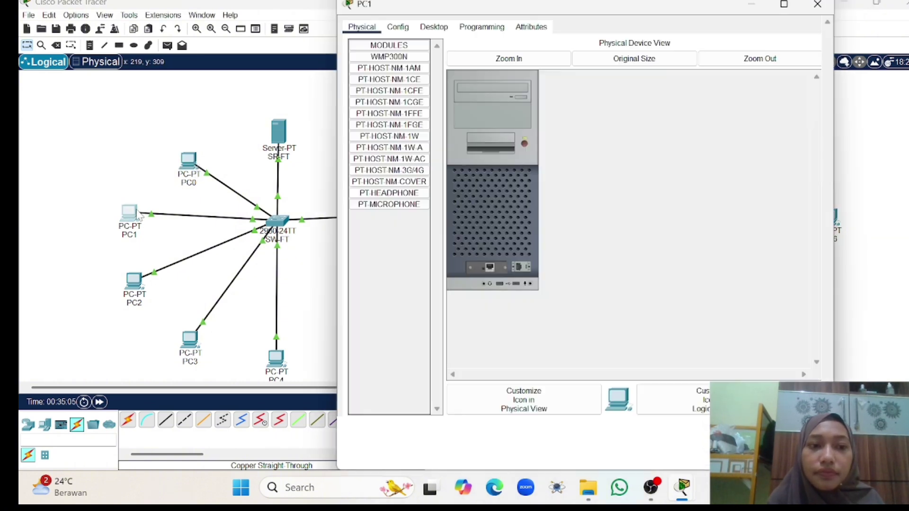
click(398, 27)
click(389, 91)
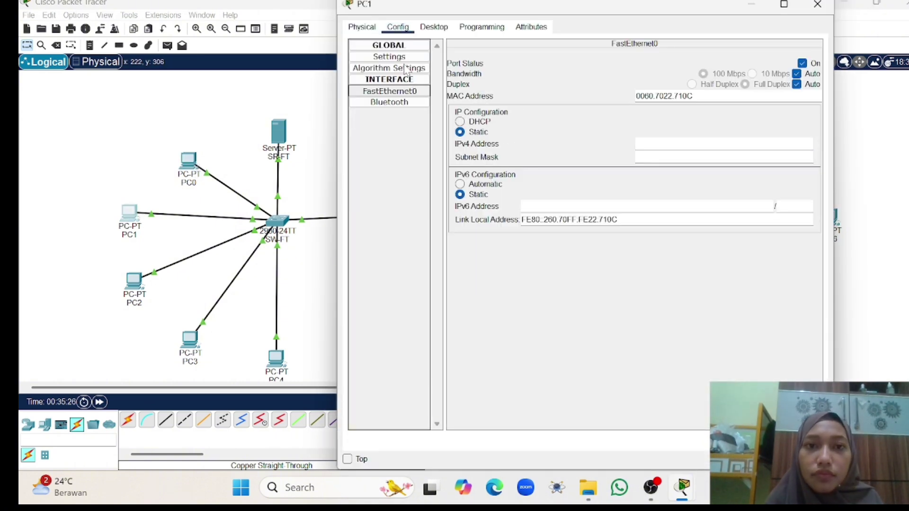
click(389, 57)
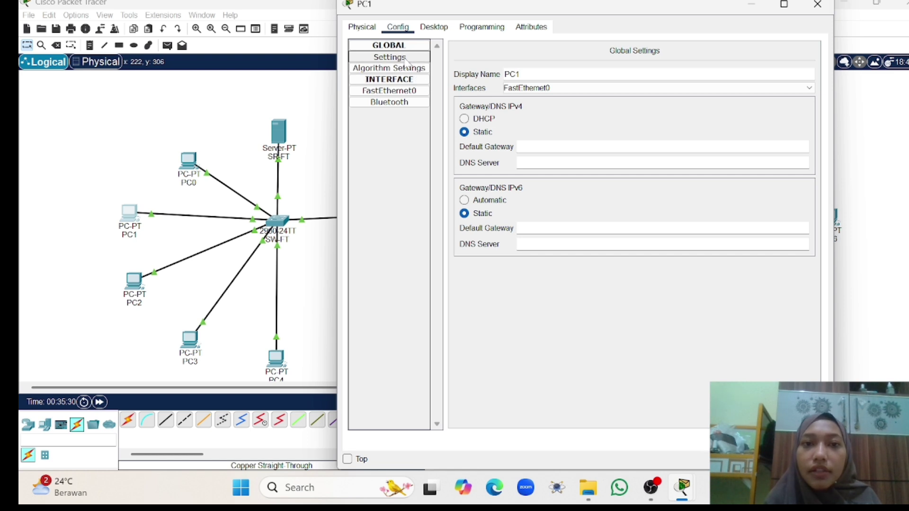
click(464, 119)
click(466, 132)
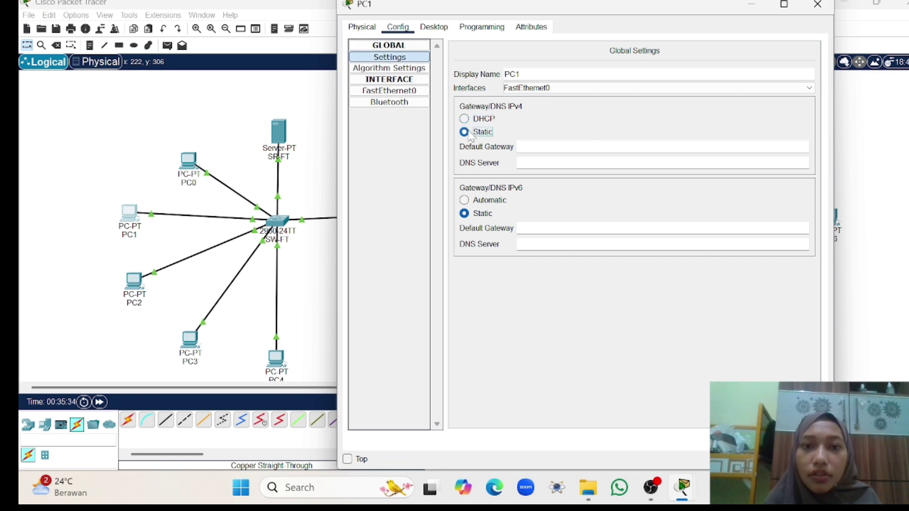
Set the IP configuration of PC1's FastEthernet0 interface to DHCP.
click(418, 92)
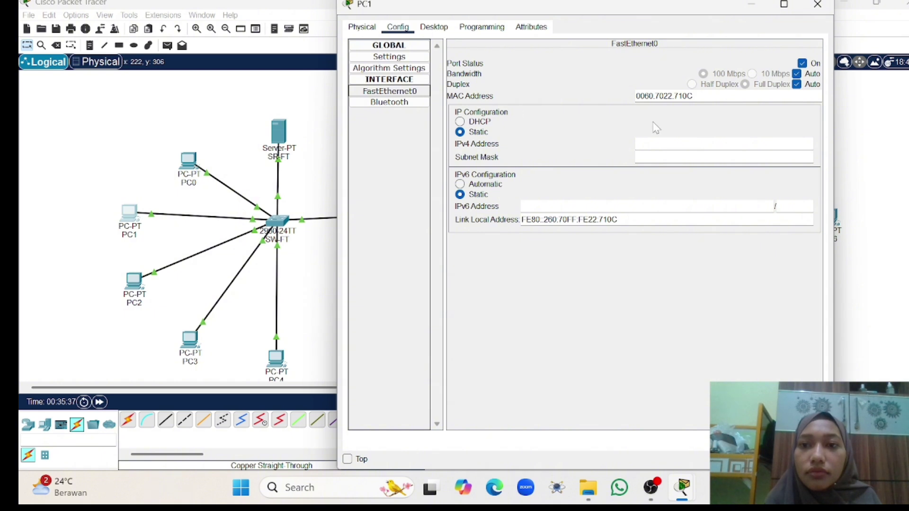
click(460, 122)
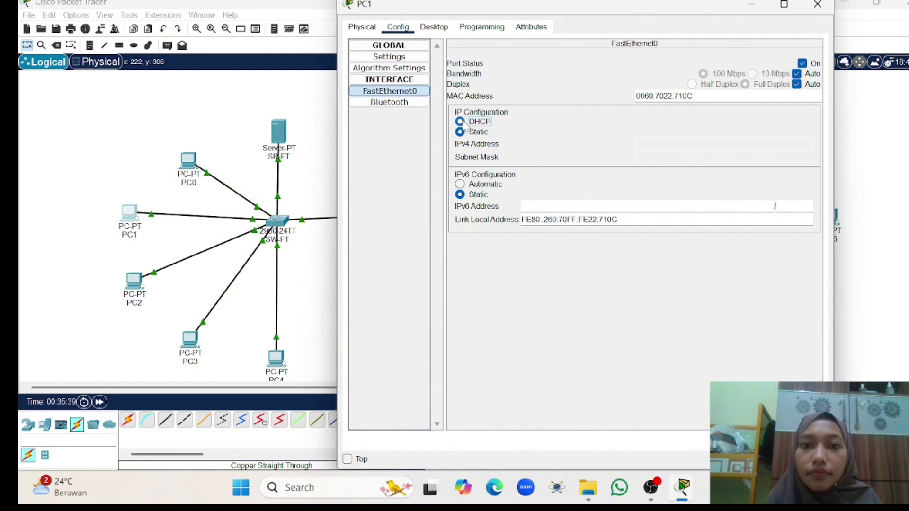
click(460, 132)
click(462, 124)
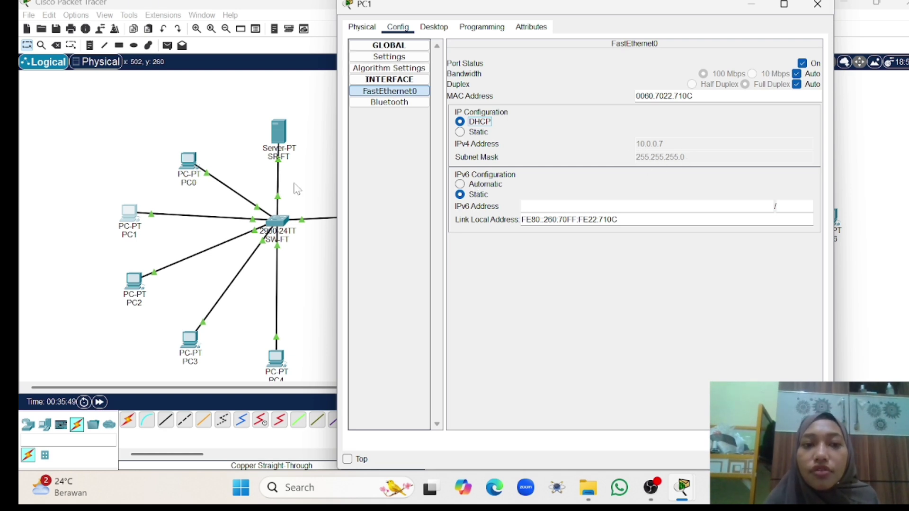
scroll(137, 284, right, 3)
click(138, 284)
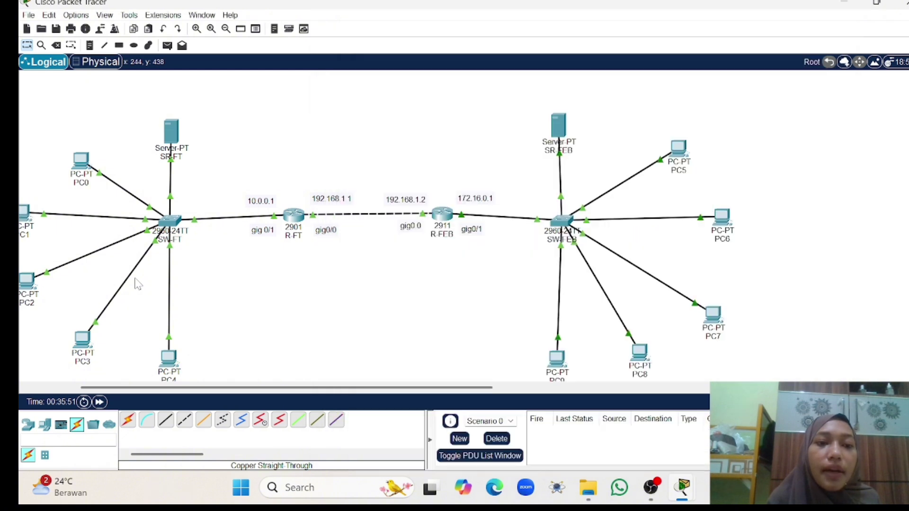
scroll(126, 285, left, 3)
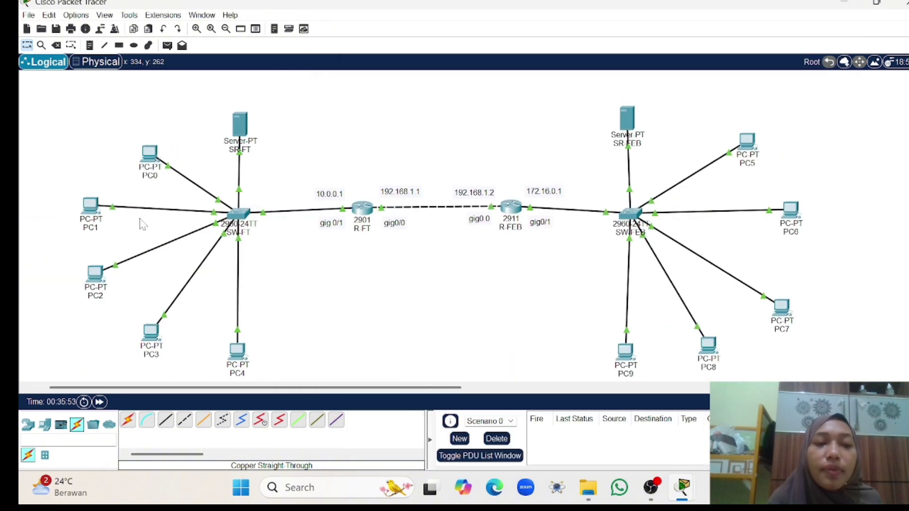
scroll(161, 197, down, 1)
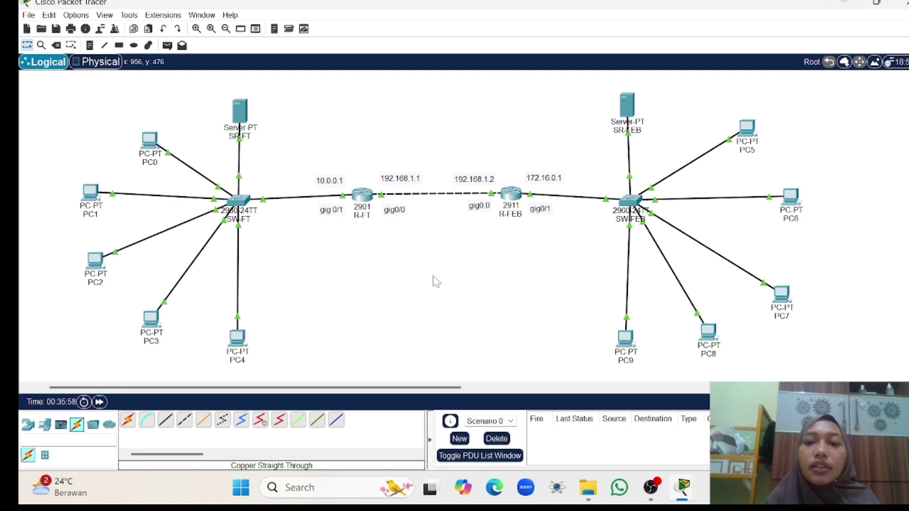
Try DHCP for SR-FEB's global IPv4 gateway and DNS configuration, and return it to Static.
scroll(433, 279, right, 4)
click(510, 106)
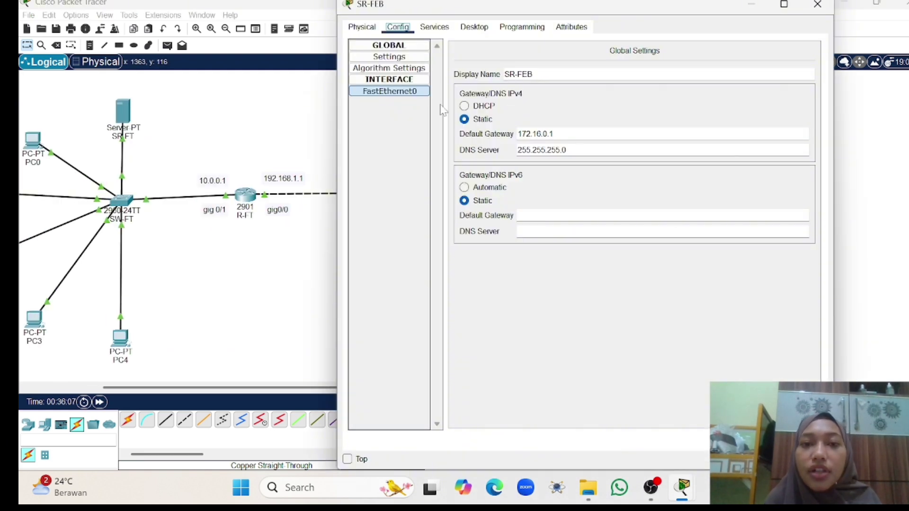
key(Tab)
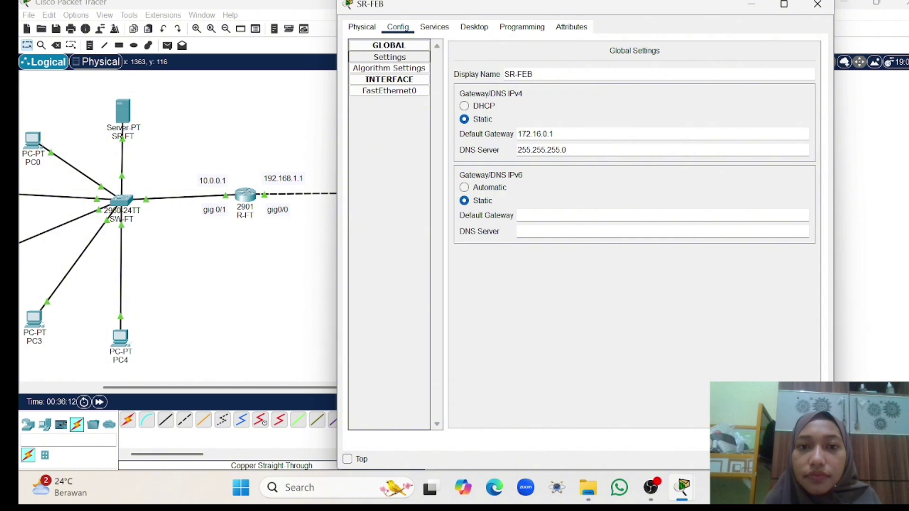
click(465, 106)
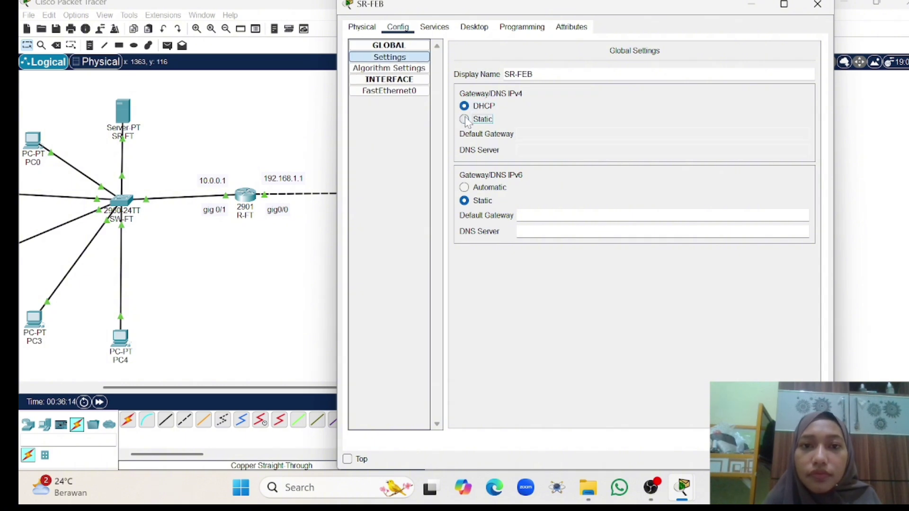
click(465, 119)
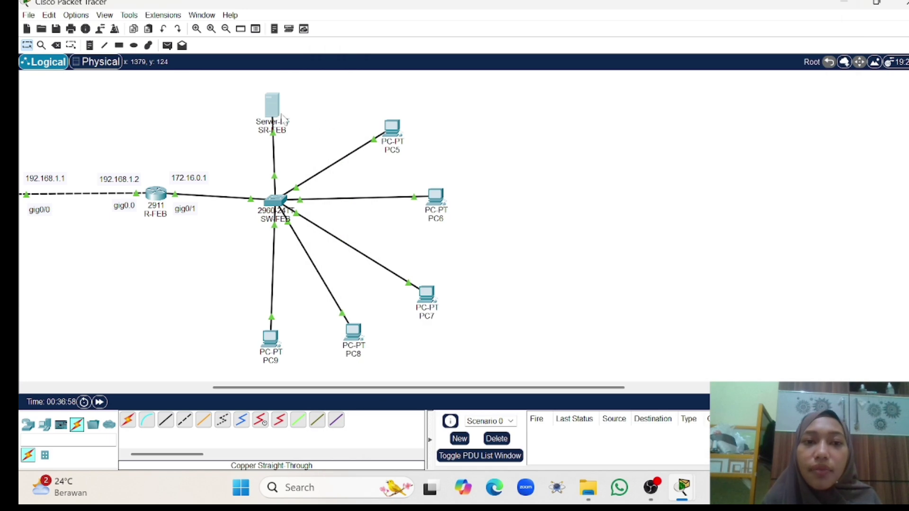
Set SR-FEB's FastEthernet0 static IPv4 address to 172.16.0.2 and its subnet mask to 255.255.255.0.
double_click(270, 110)
click(266, 106)
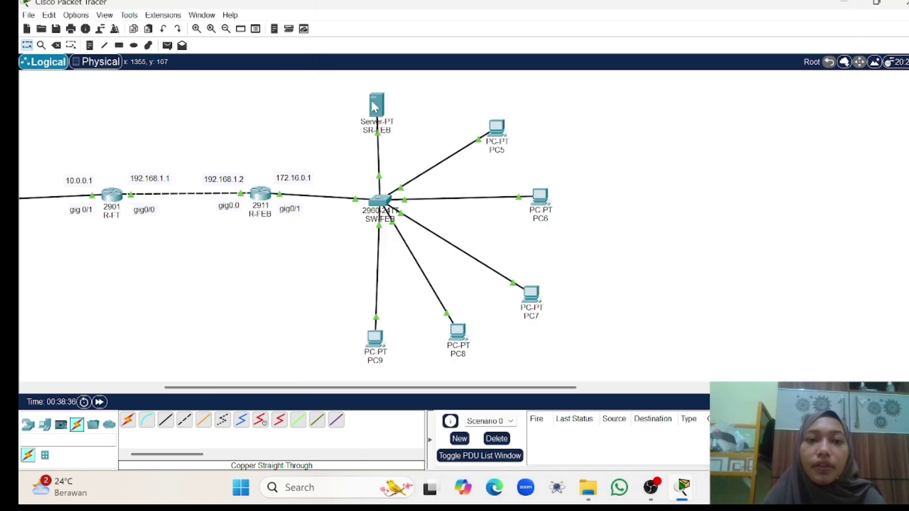
click(377, 105)
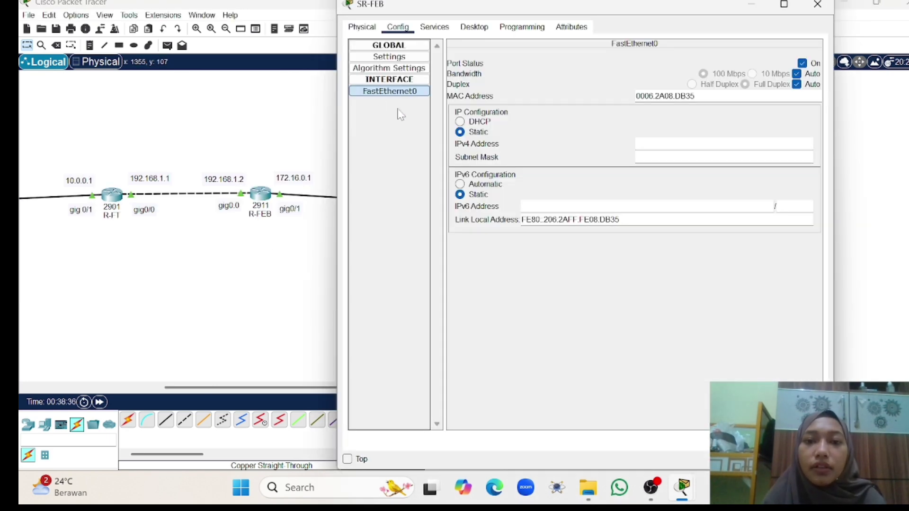
click(637, 144)
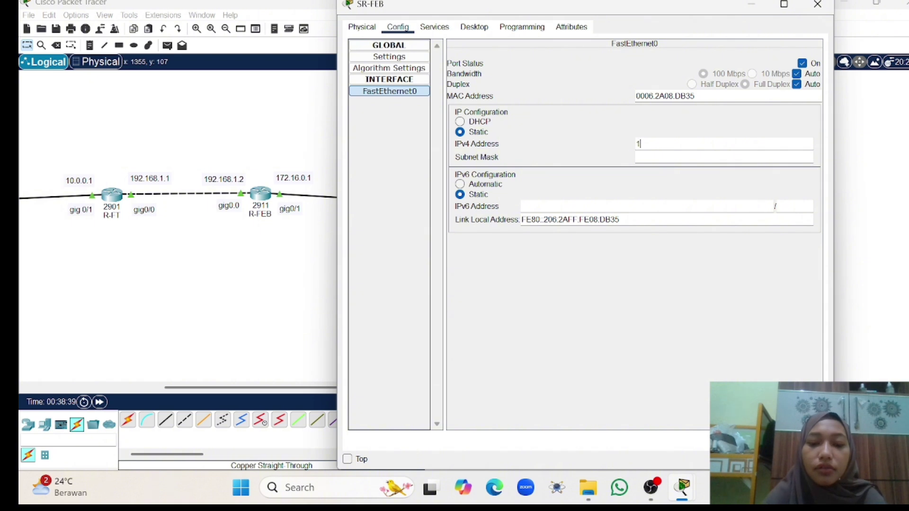
text(172.16.0.2)
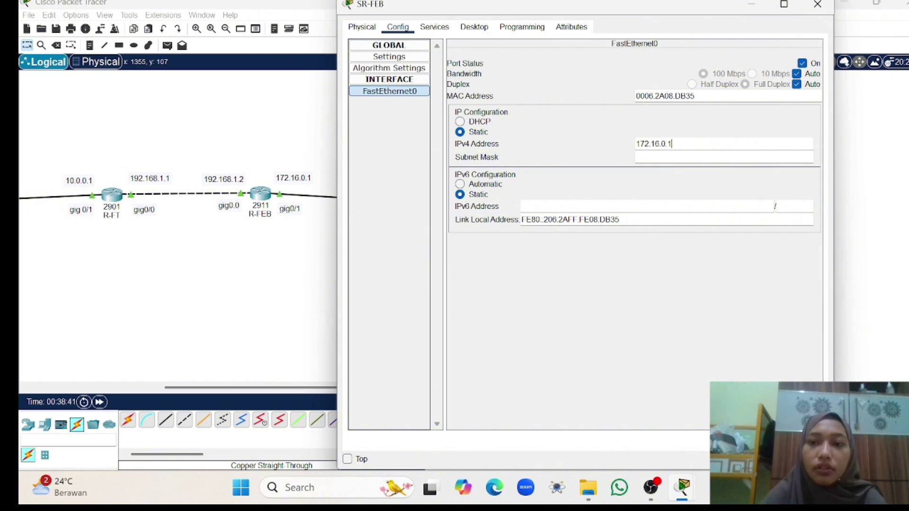
click(674, 156)
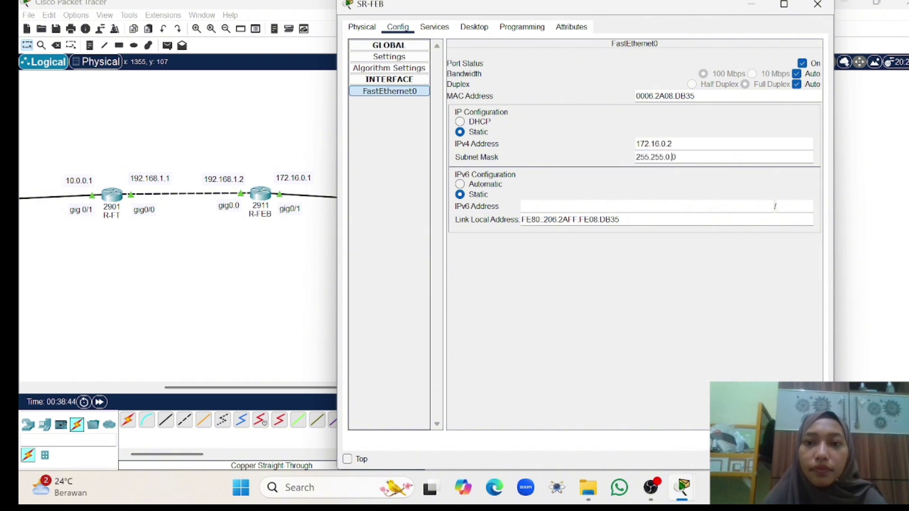
key(BackSpace)
key(BackSpace)
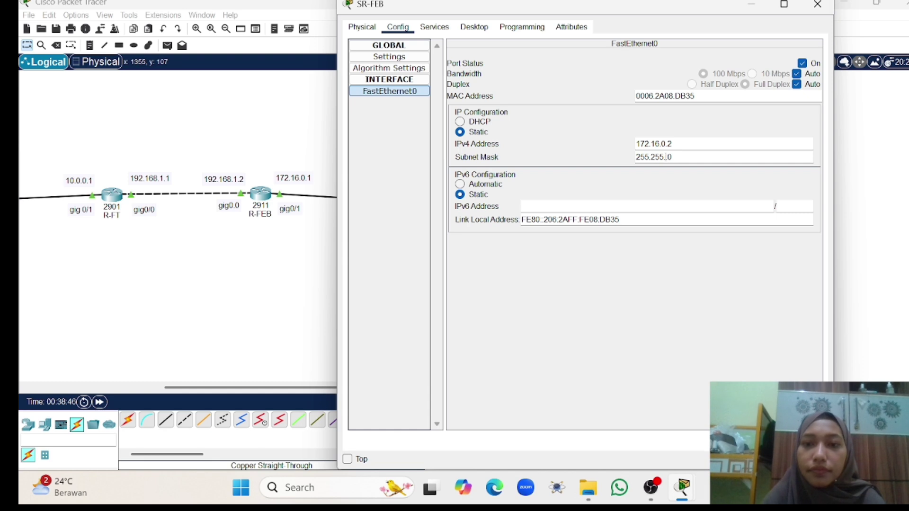
text(255.)
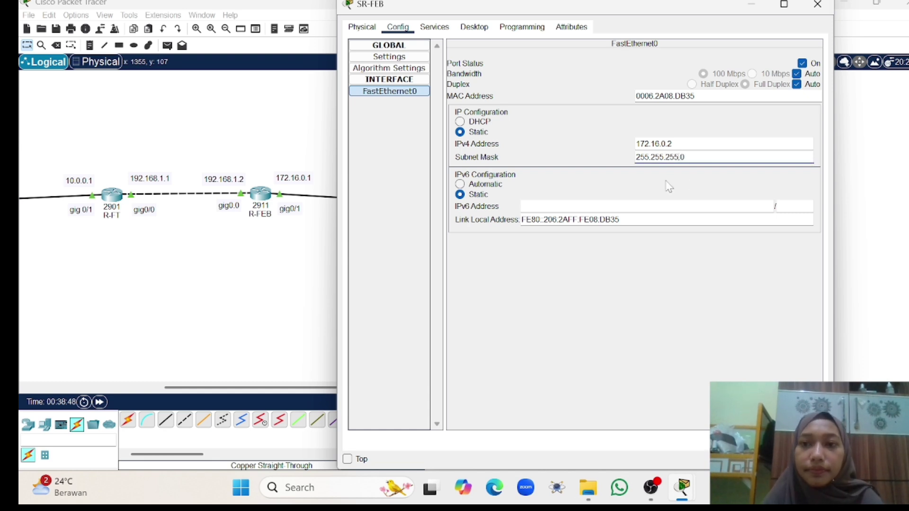
click(295, 140)
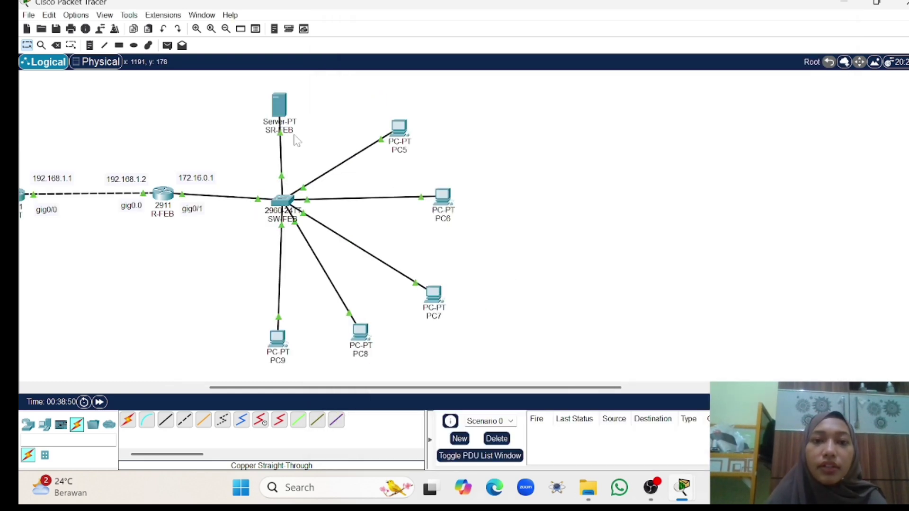
Open PC5's global settings.
click(399, 128)
click(387, 57)
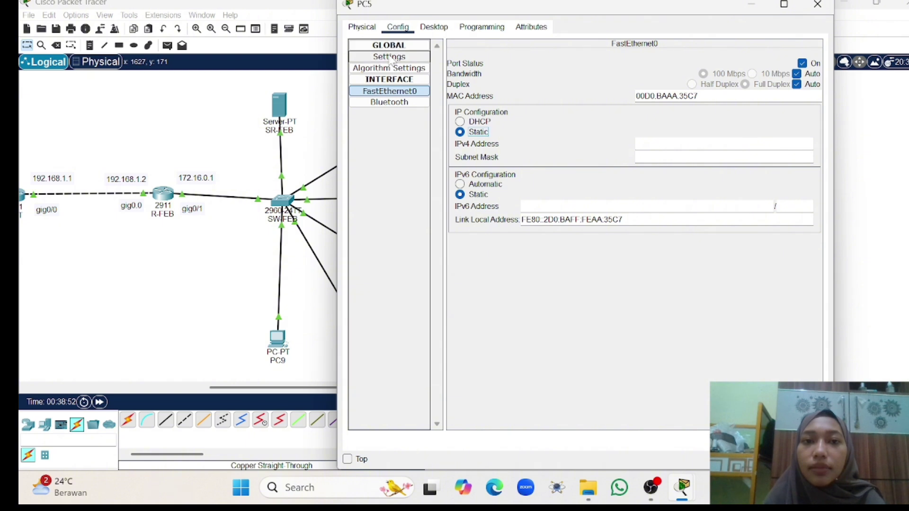
Try DHCP for PC5's global IPv4 gateway/DNS and its FastEthernet0 IP configuration, and return both to Static.
click(462, 120)
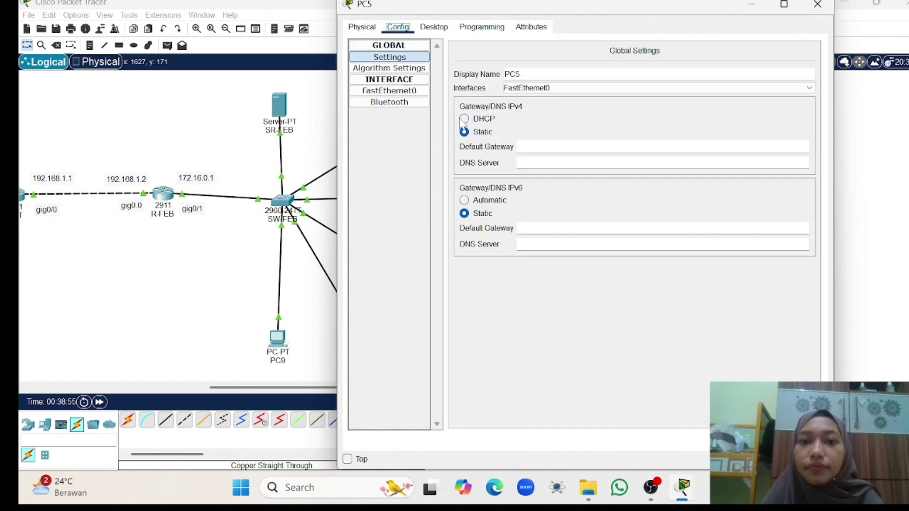
click(464, 118)
click(464, 131)
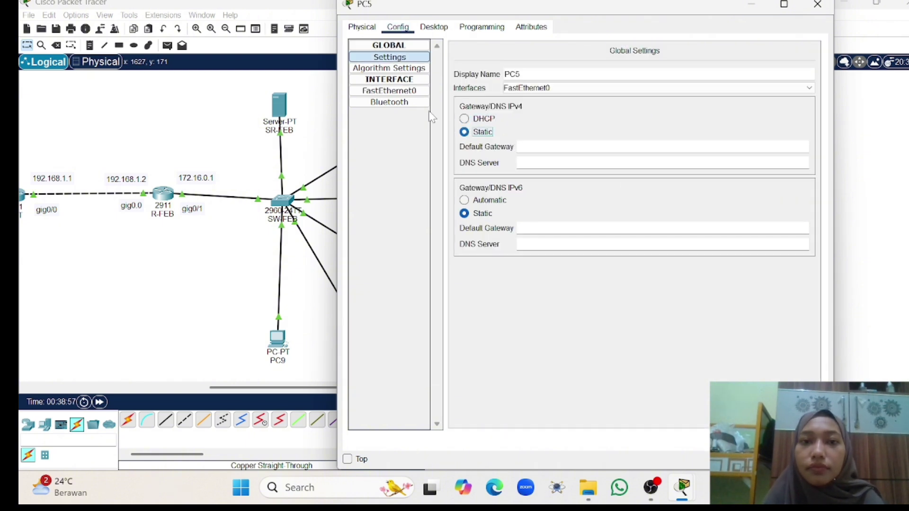
click(599, 143)
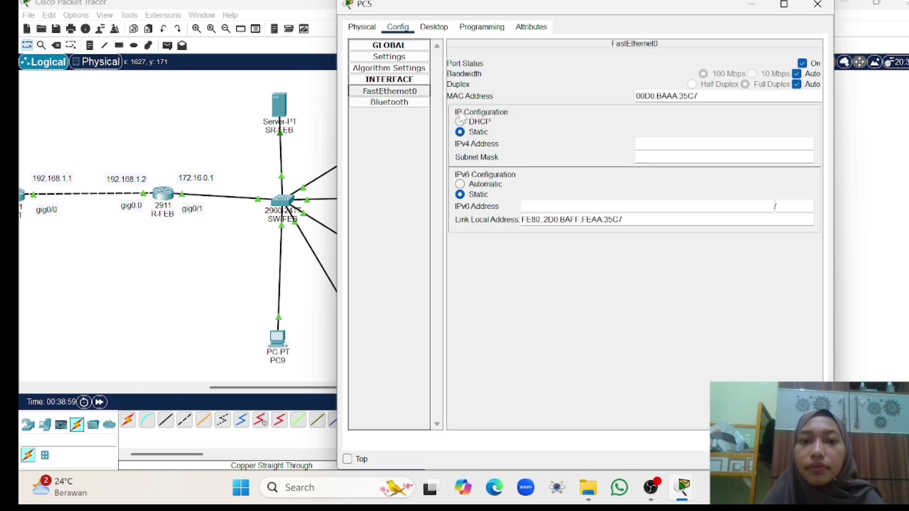
click(463, 122)
click(462, 133)
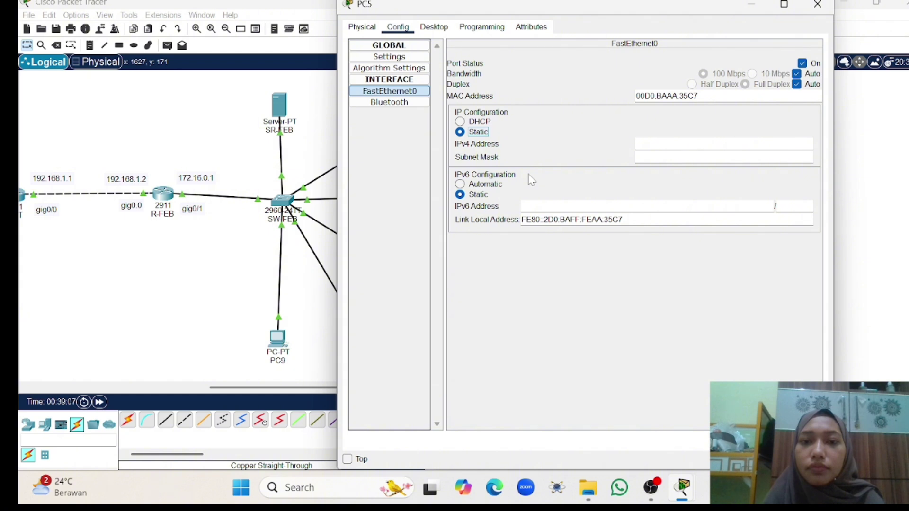
click(460, 121)
click(460, 132)
click(405, 58)
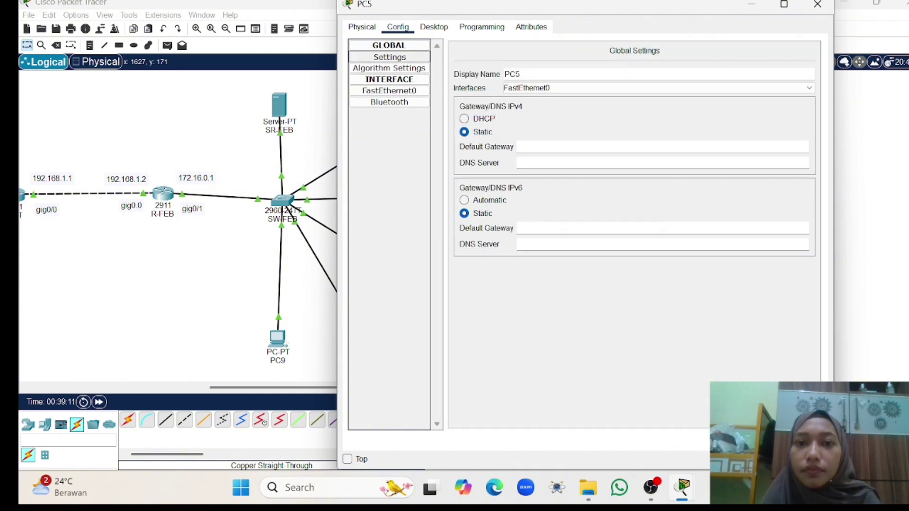
click(468, 121)
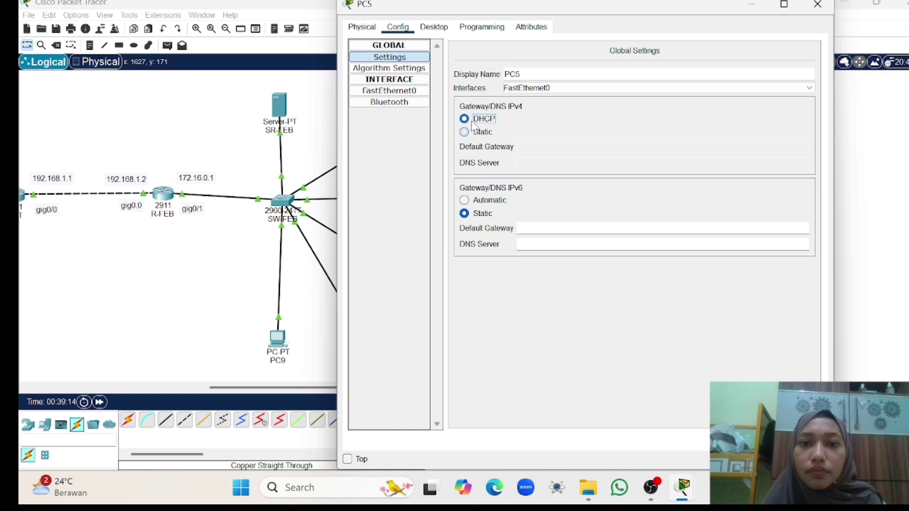
click(465, 133)
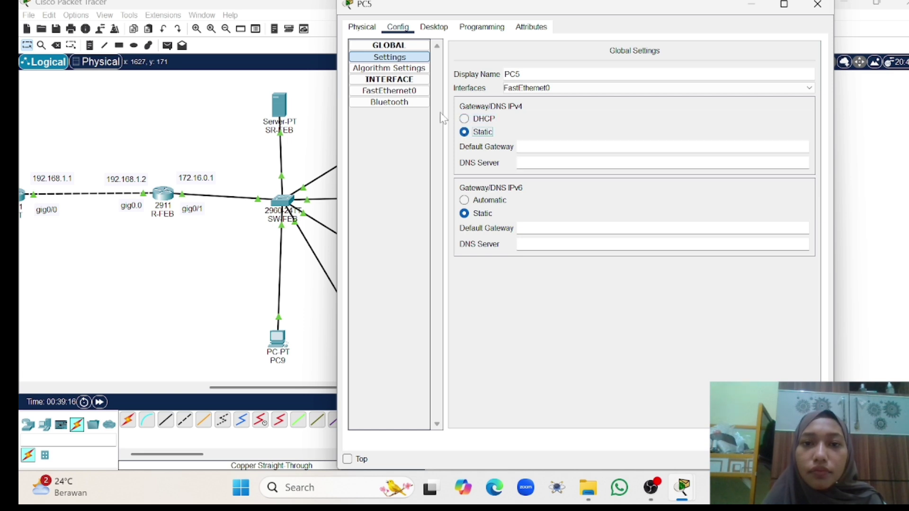
Set the IP configuration of PC5's FastEthernet0 interface to DHCP.
click(407, 91)
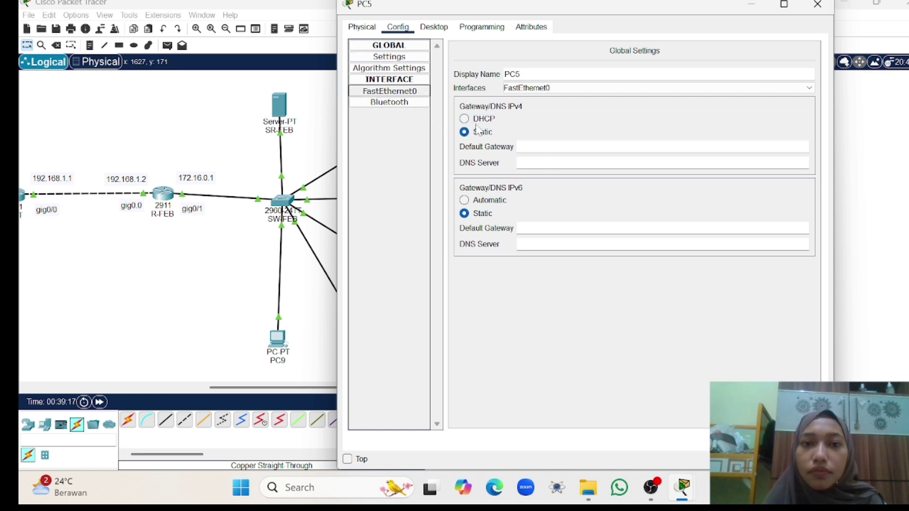
click(461, 122)
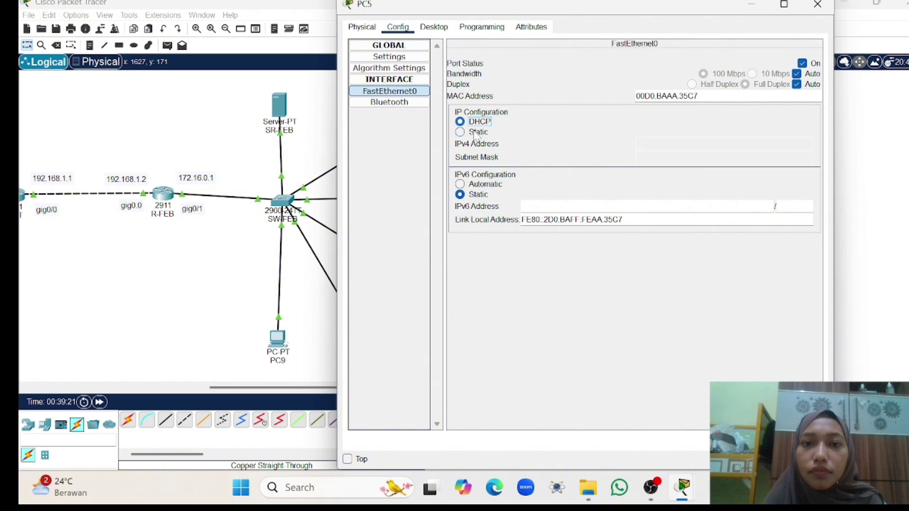
click(460, 132)
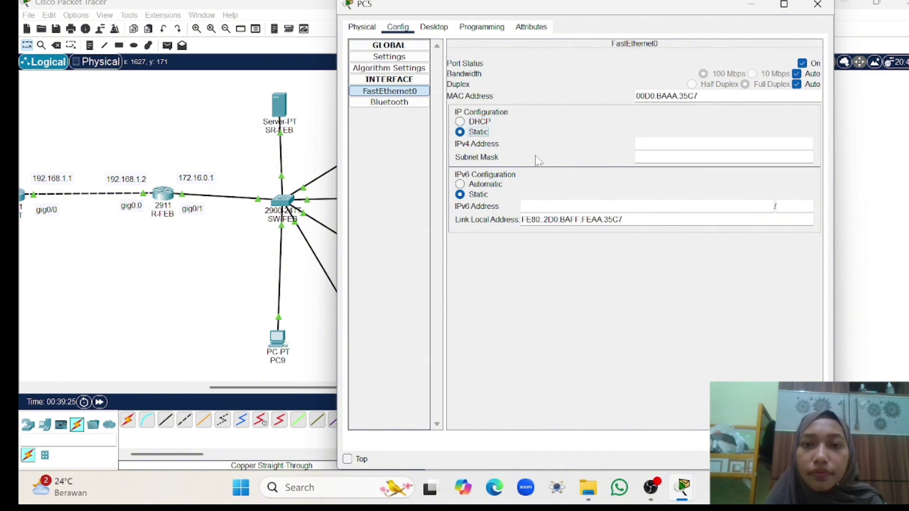
click(460, 122)
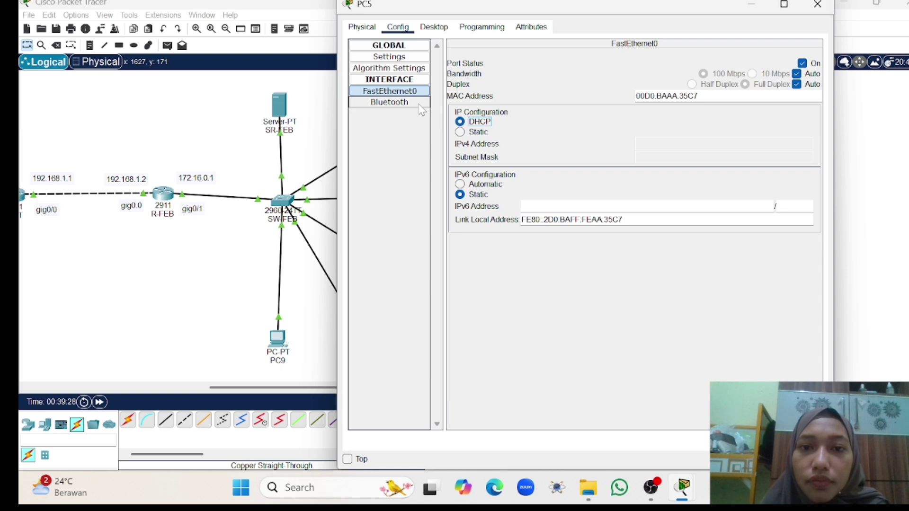
click(461, 133)
click(460, 122)
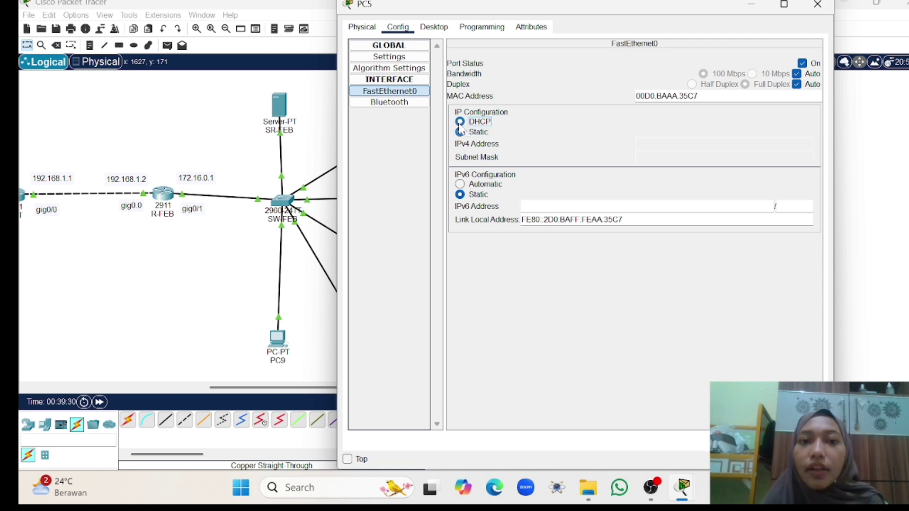
click(460, 133)
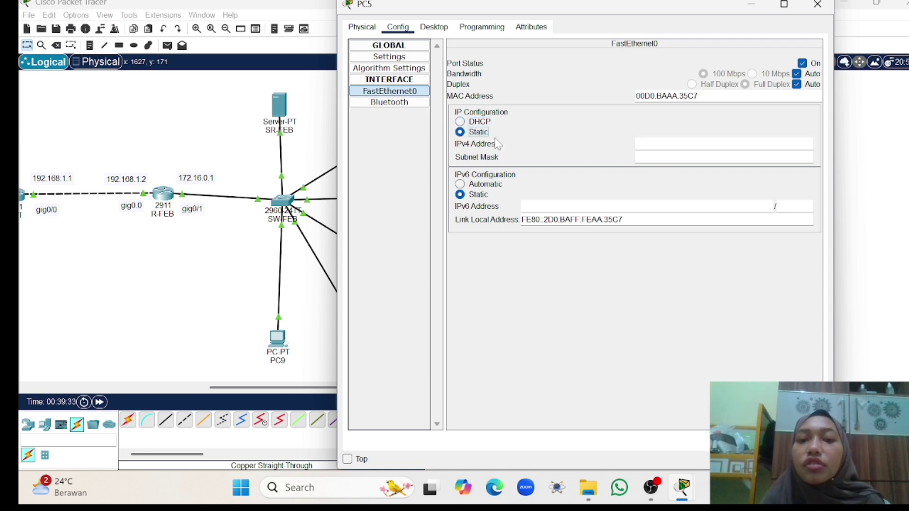
click(461, 122)
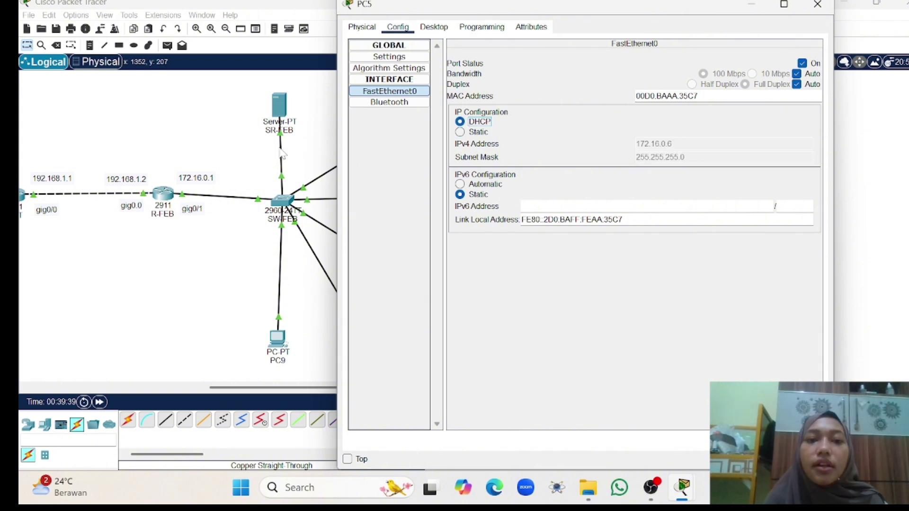
Open PC6's global configuration settings.
scroll(265, 160, right, 3)
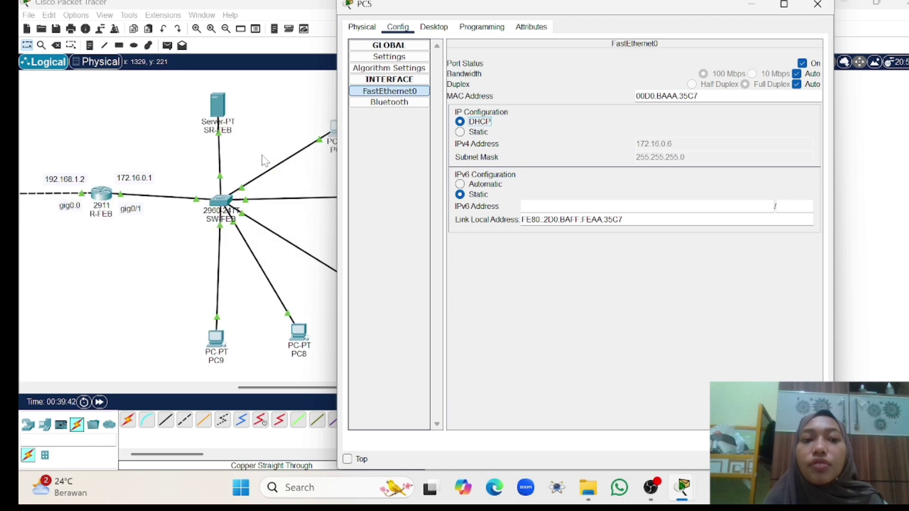
scroll(264, 161, right, 5)
click(278, 210)
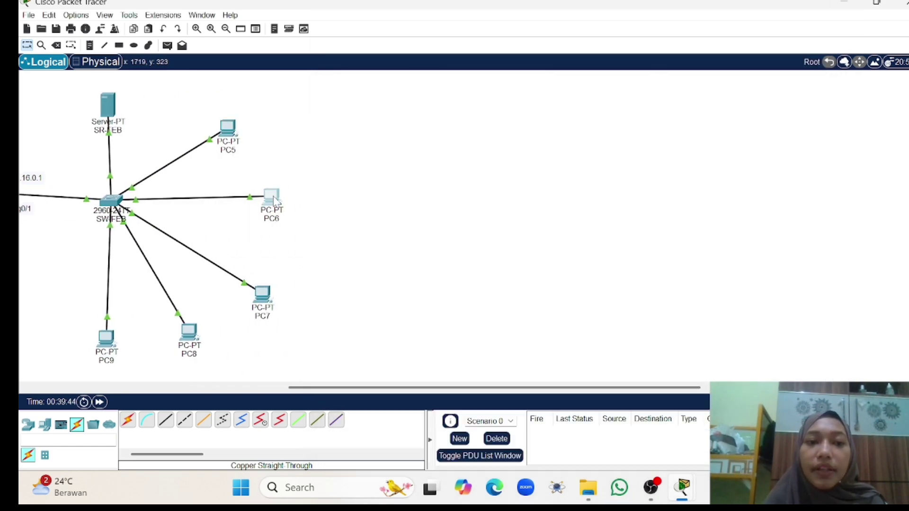
click(276, 201)
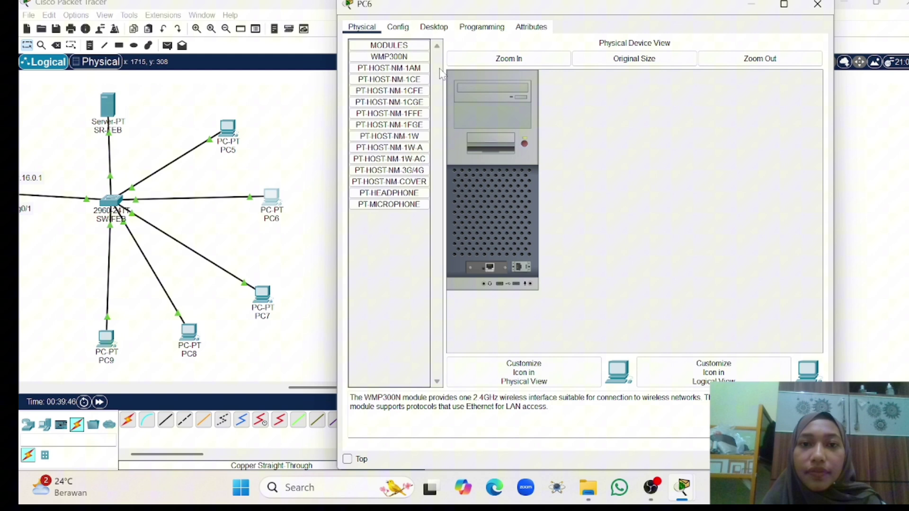
click(397, 27)
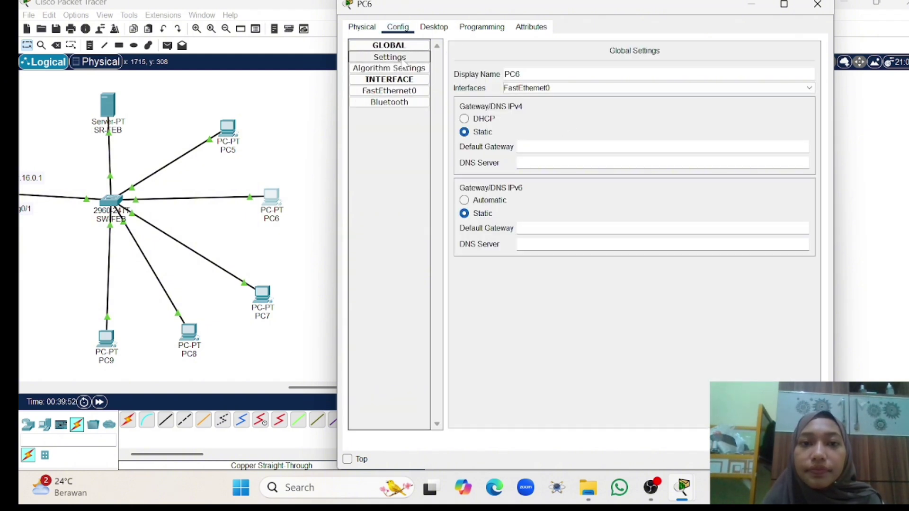
Keep PC6's global IPv4 gateway/DNS on Static and set its FastEthernet0 IP configuration to DHCP.
click(465, 120)
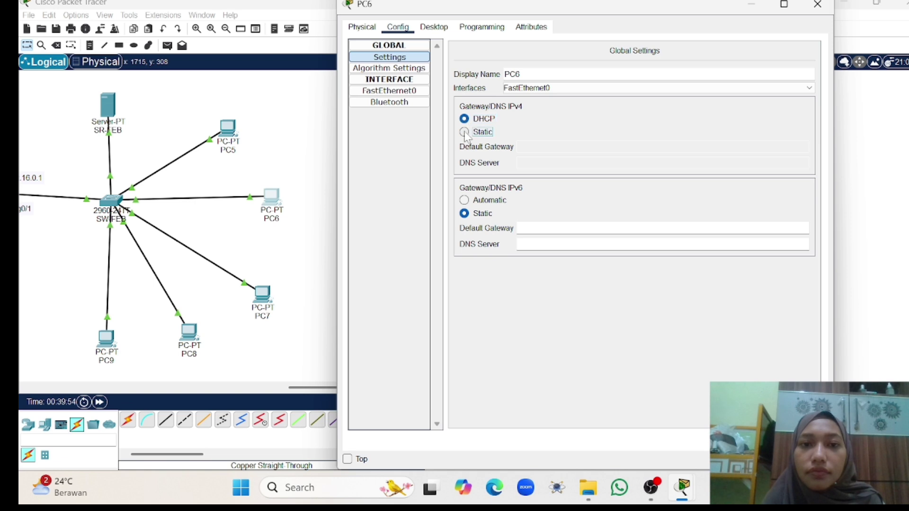
click(465, 132)
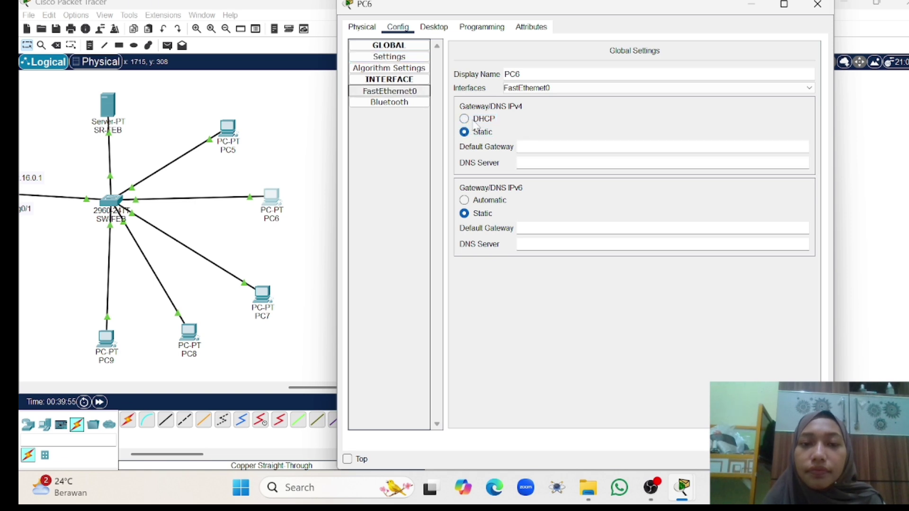
click(389, 91)
click(464, 132)
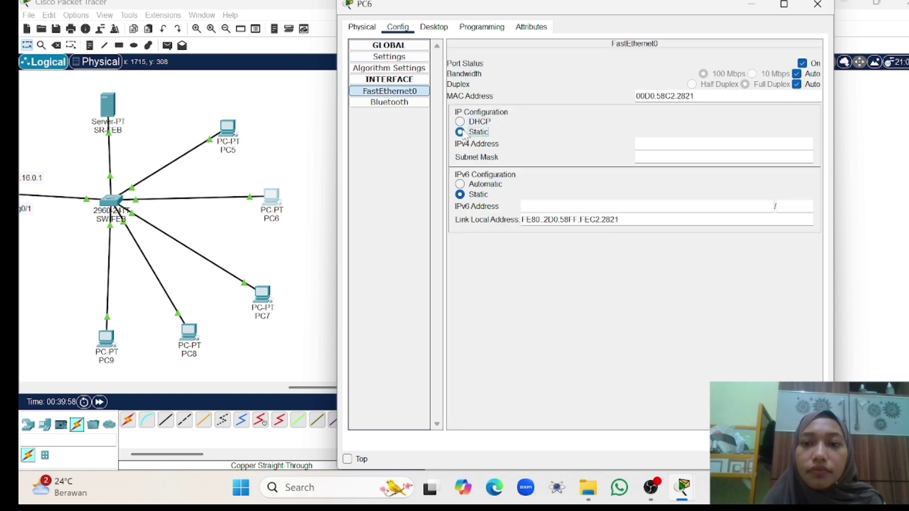
click(460, 122)
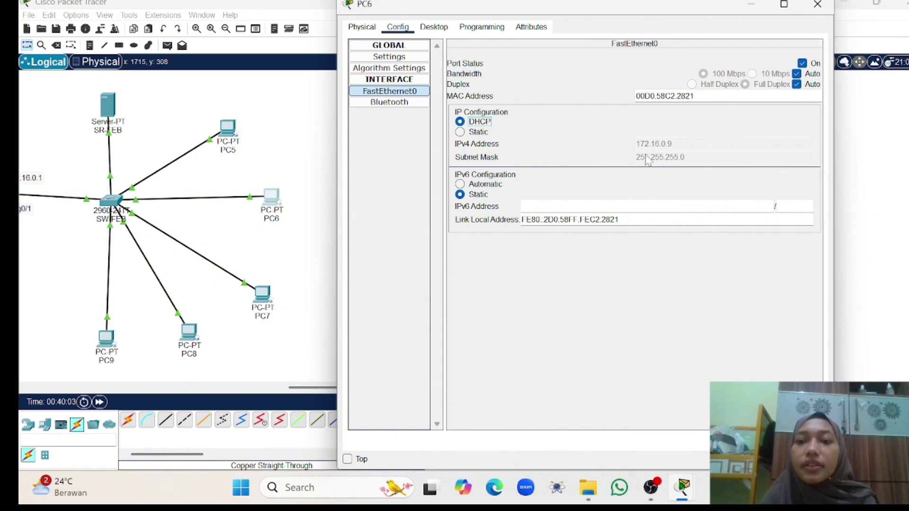
Return to the FT side of the topology and open the Command Prompt on PC0.
click(312, 246)
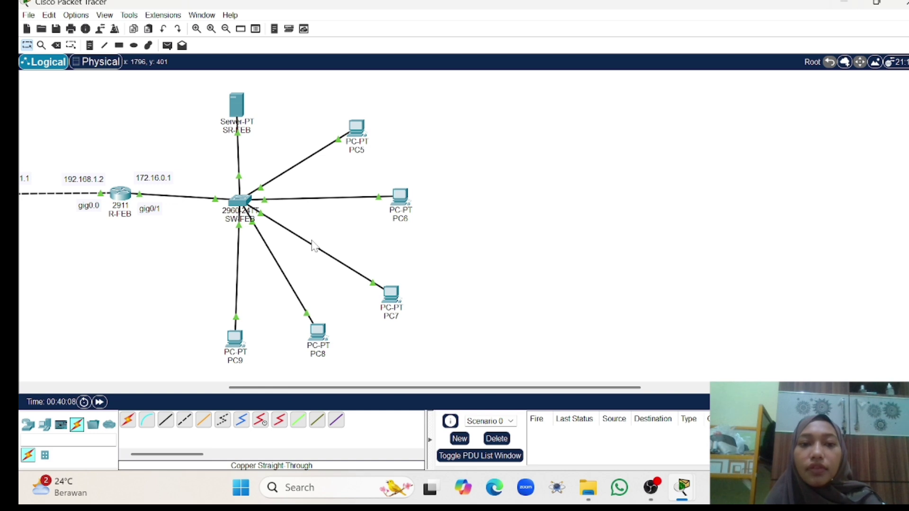
scroll(313, 246, left, 8)
scroll(325, 246, up, 1)
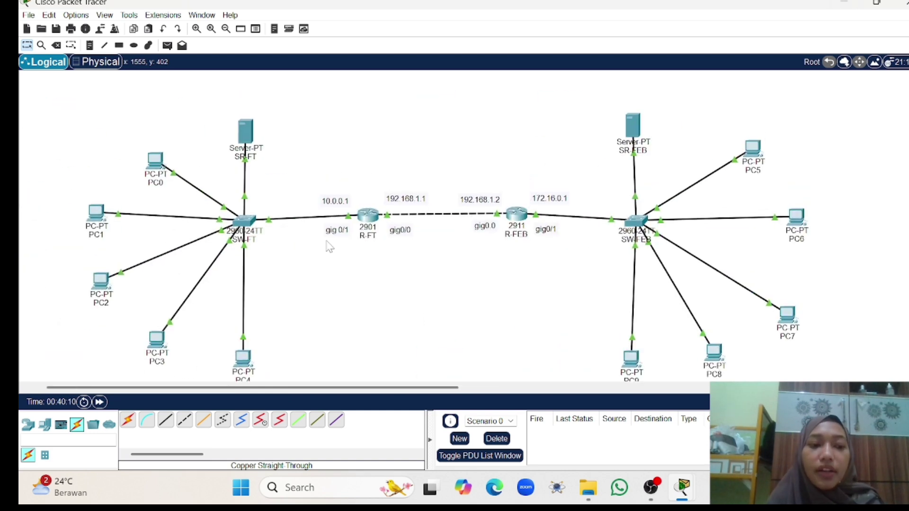
scroll(329, 246, left, 2)
mouse_move(411, 244)
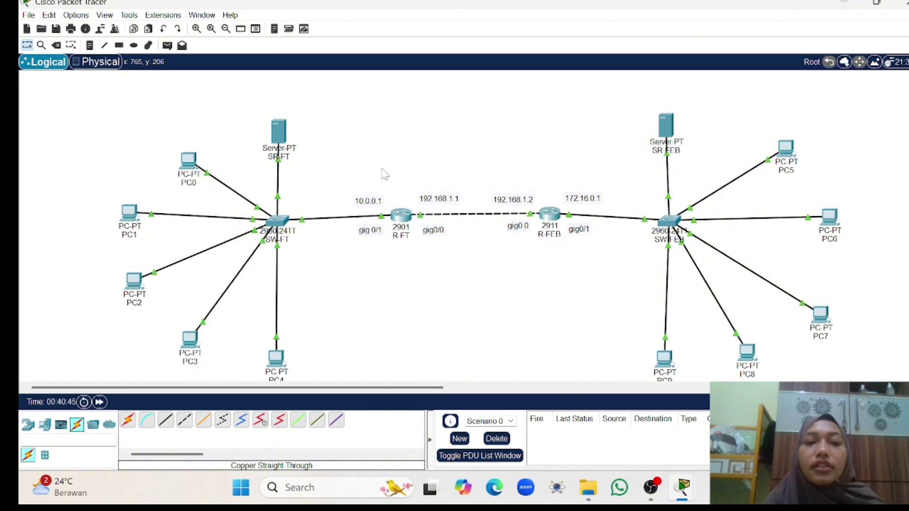
click(190, 165)
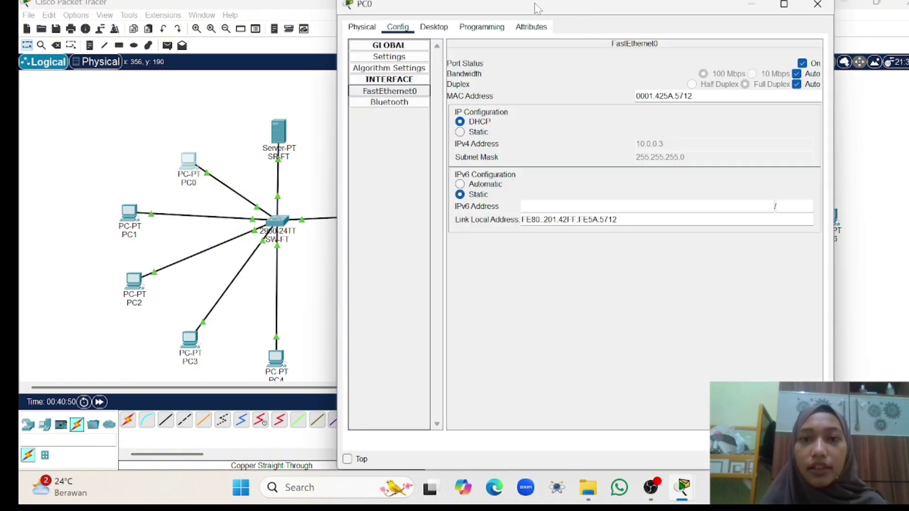
click(463, 29)
click(435, 27)
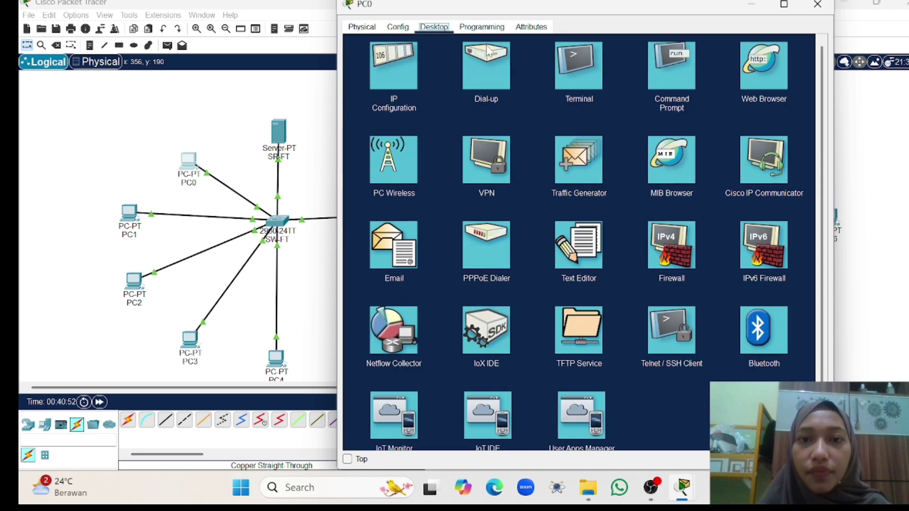
click(682, 59)
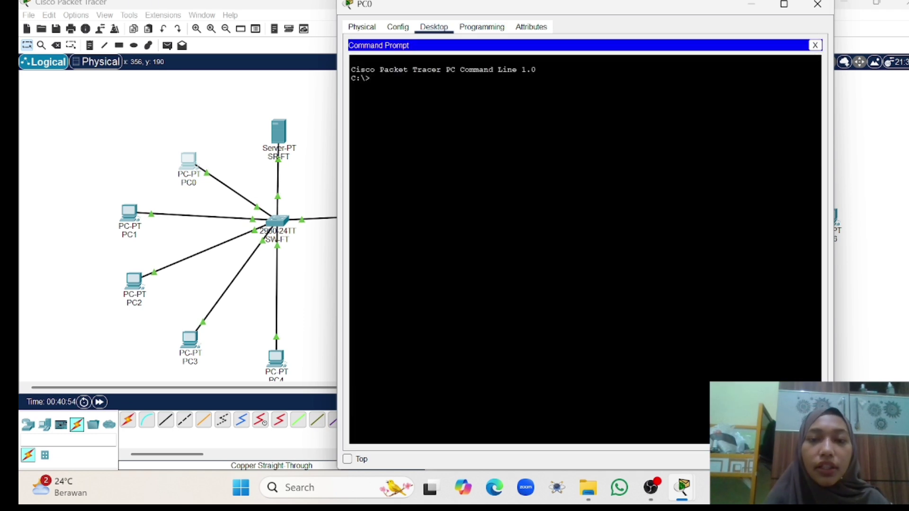
Ping R-FT's gig0/1 address 10.0.0.1 from PC0's Command Prompt.
text(ping)
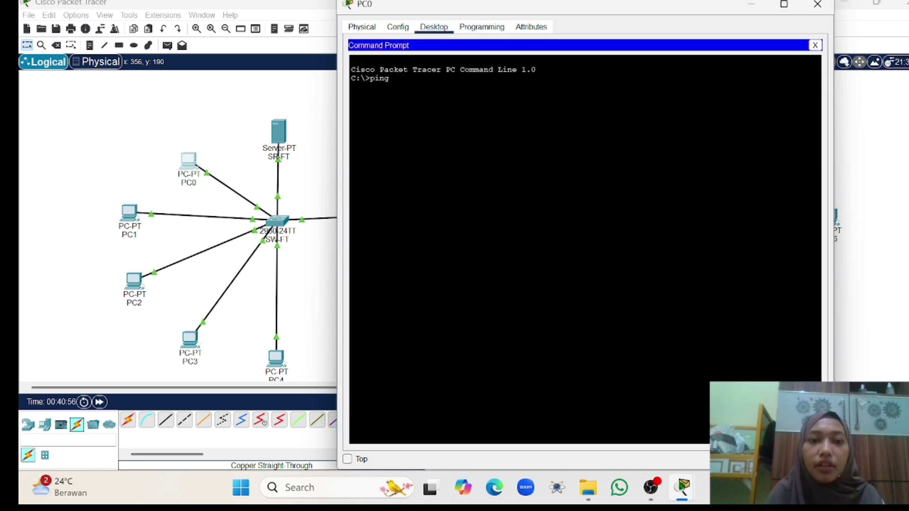
drag(576, 8, 634, 9)
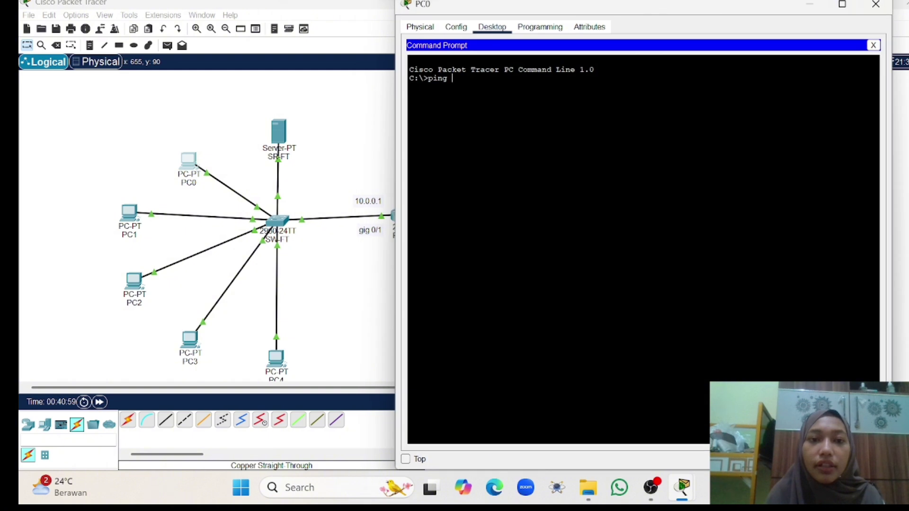
click(350, 208)
mouse_move(350, 208)
mouse_down()
mouse_move(344, 204)
mouse_move(354, 213)
mouse_up()
click(189, 161)
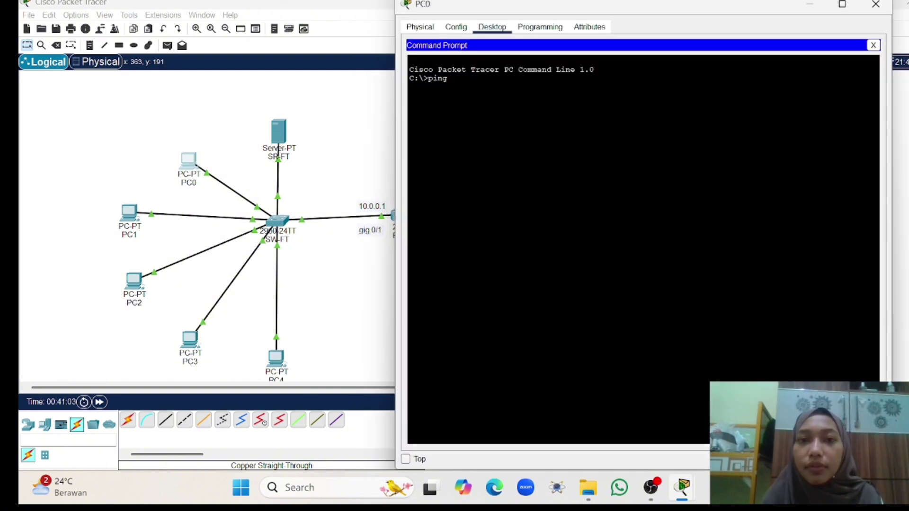
text(10.0.0.1)
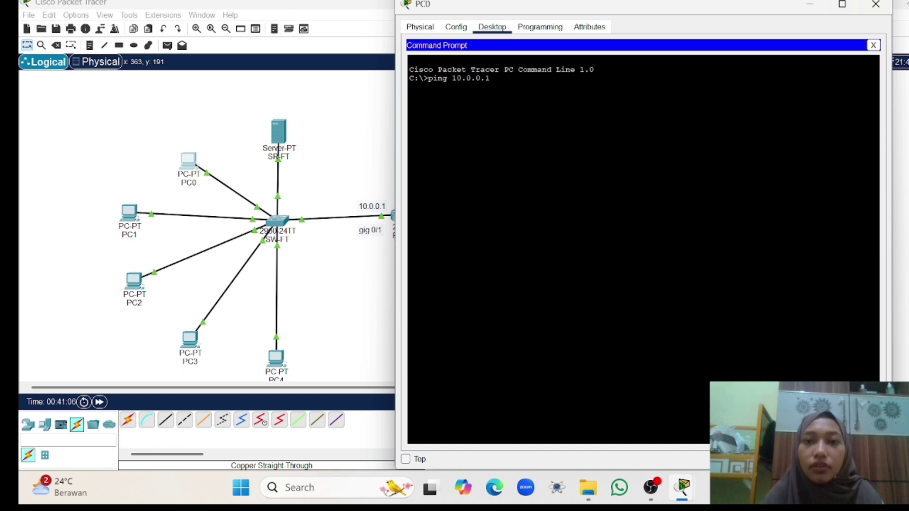
key(Return)
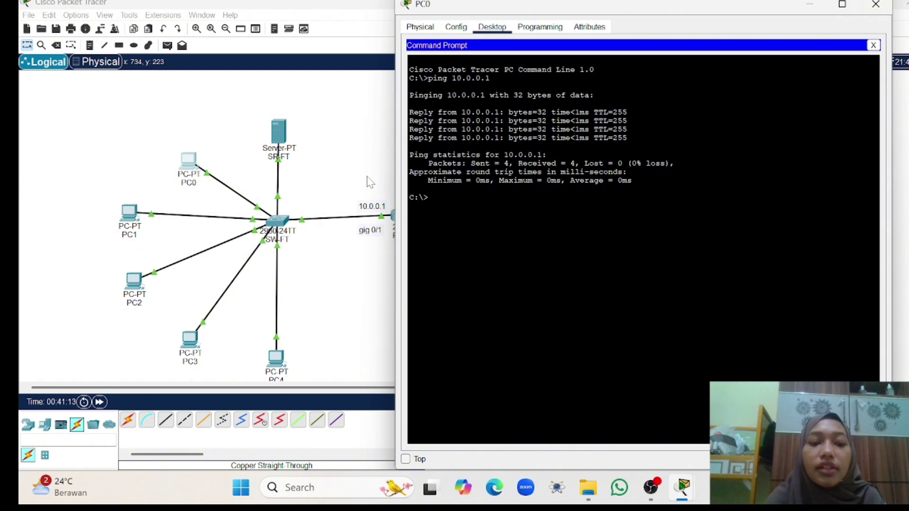
scroll(371, 183, right, 4)
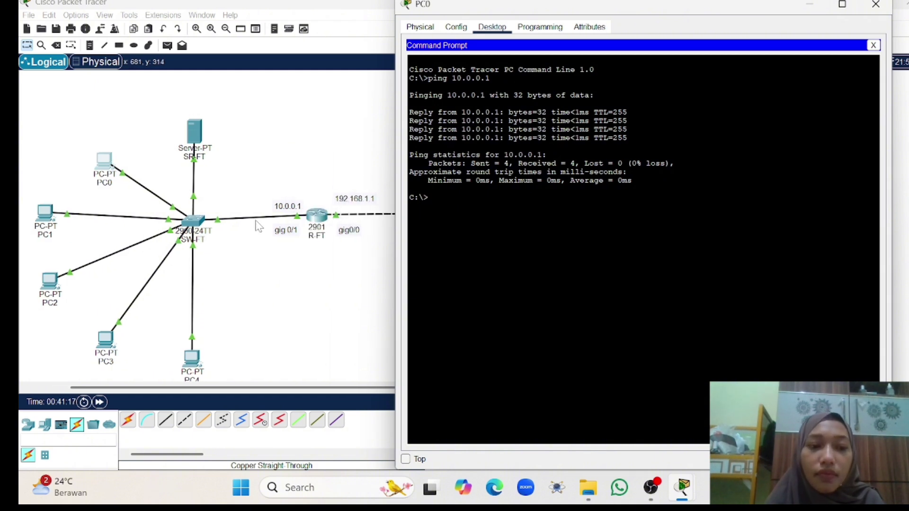
scroll(225, 211, right, 6)
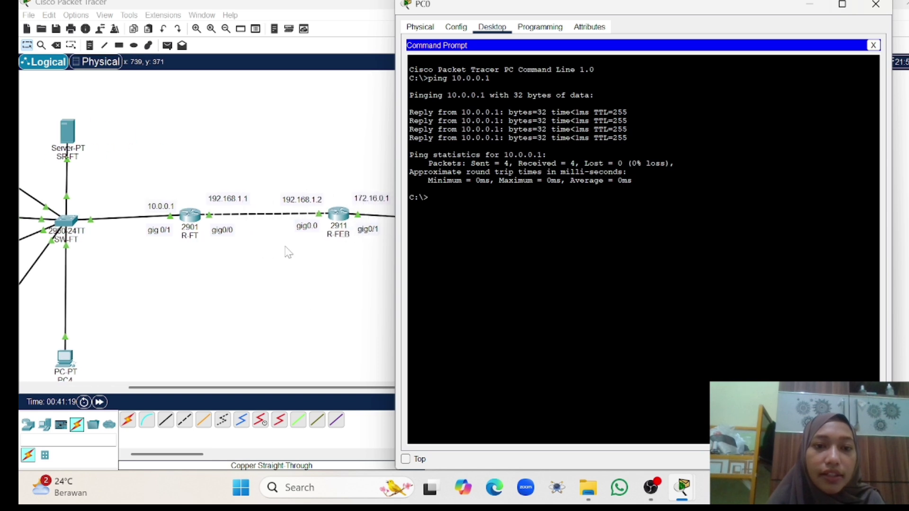